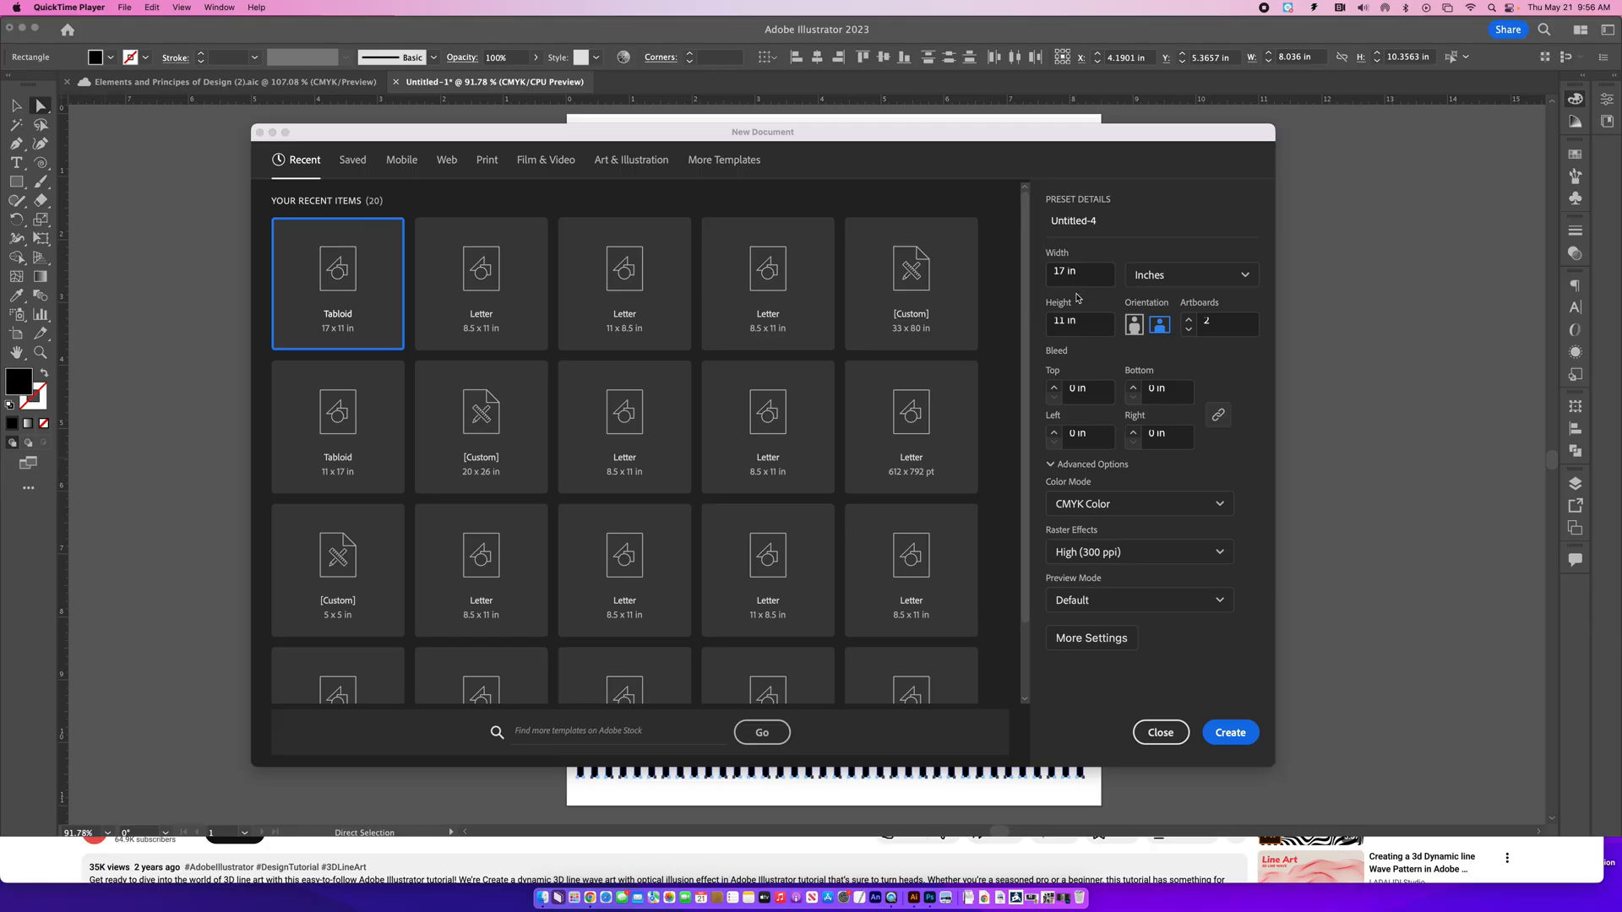
- Create a new landscape 17 x 11 in CMYK document with 1 artboard
{"action": "left_click", "coordinate": [1188, 331]}
{"action": "left_click", "coordinate": [1188, 331]}
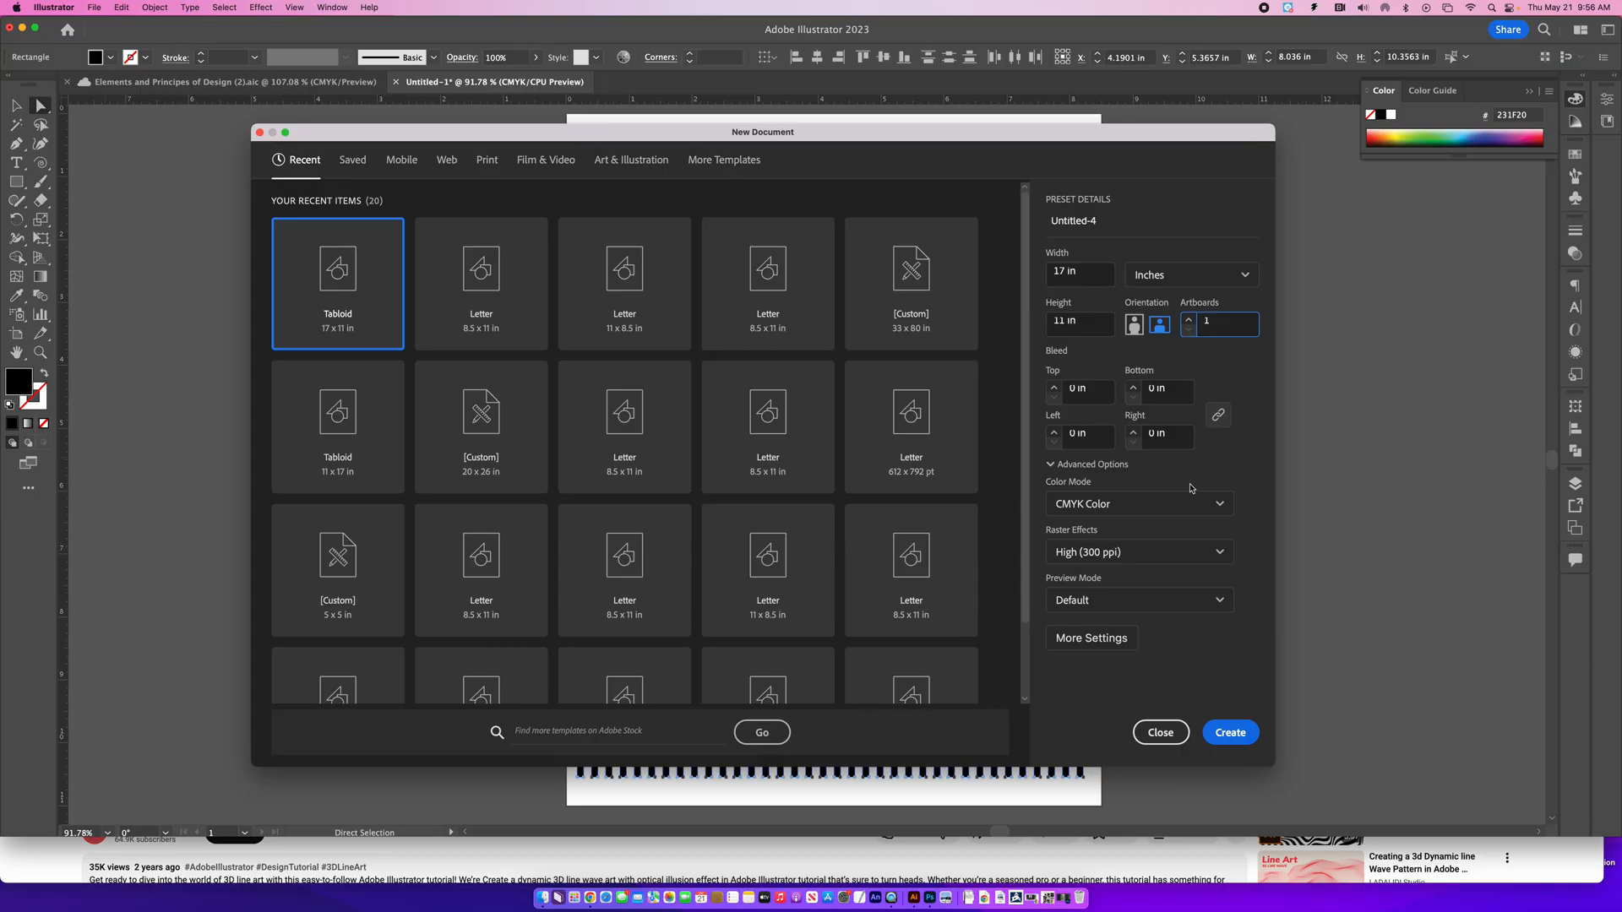
{"action": "left_click", "coordinate": [1240, 733]}
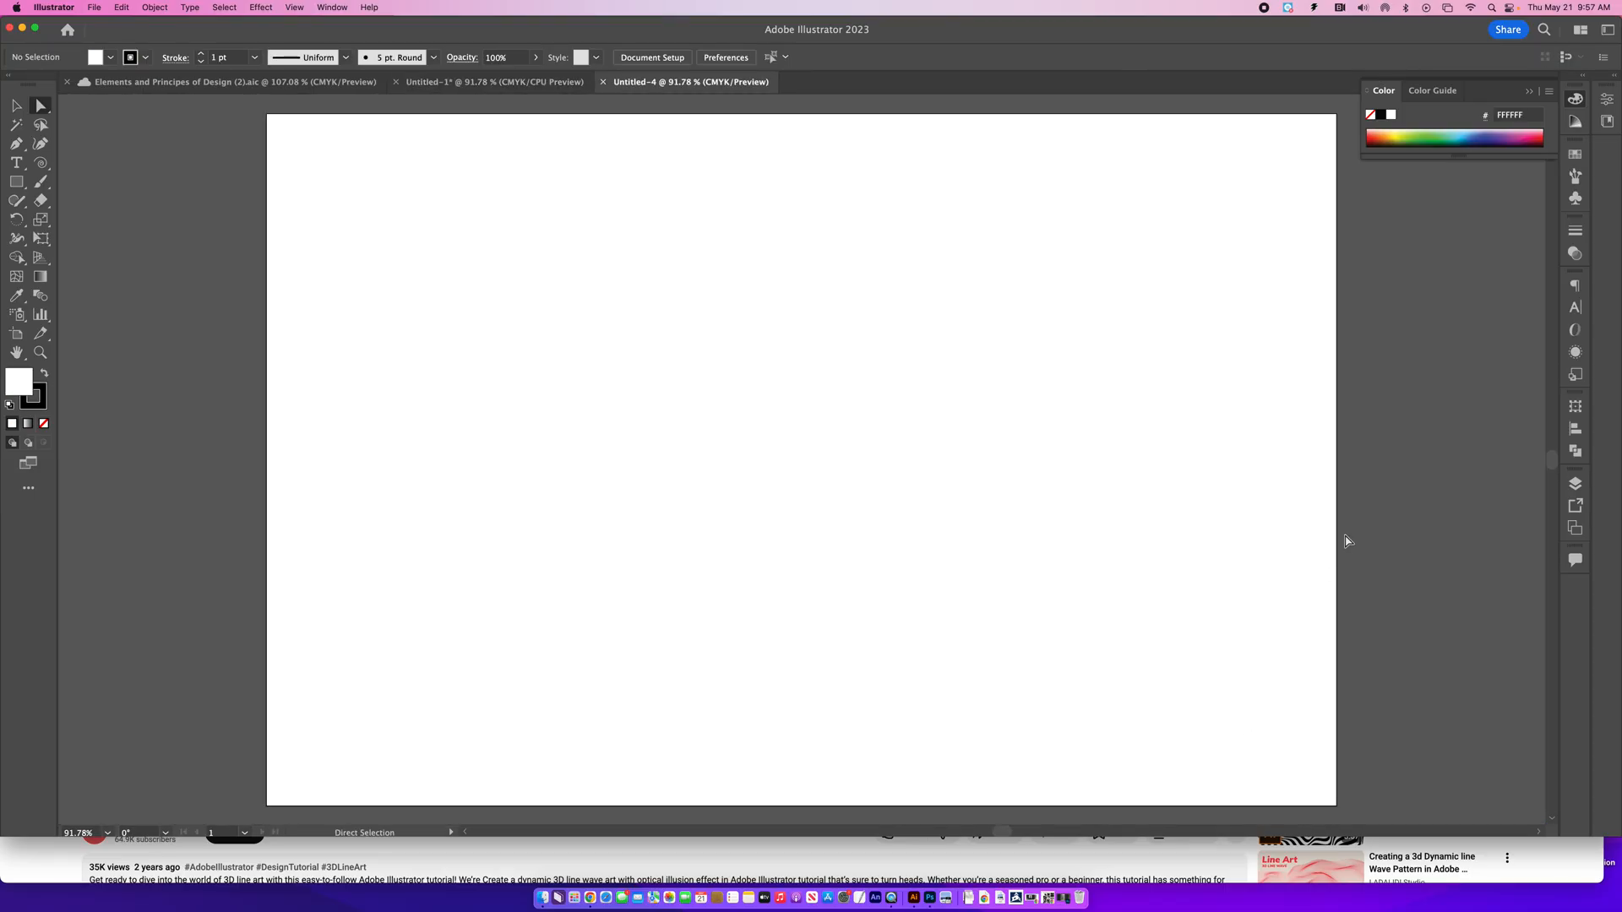
- Show the rulers and replace the color controls with the document's swatches
{"action": "key", "text": "v"}
{"action": "key", "text": "super+r"}
{"action": "key", "text": "a"}
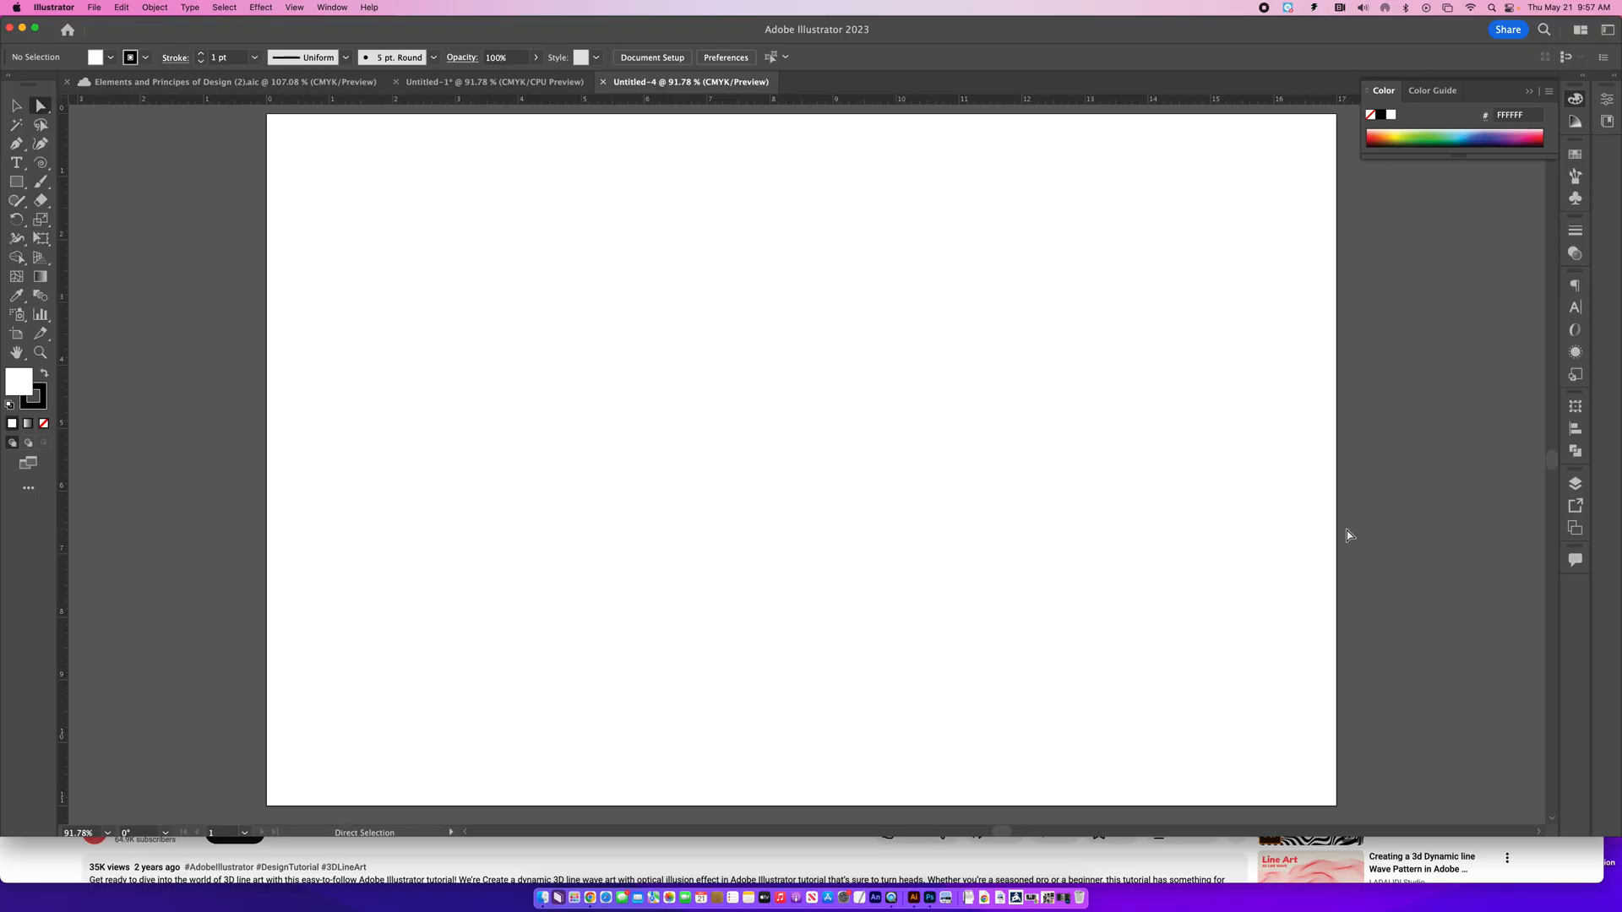
{"action": "left_click", "coordinate": [1531, 90]}
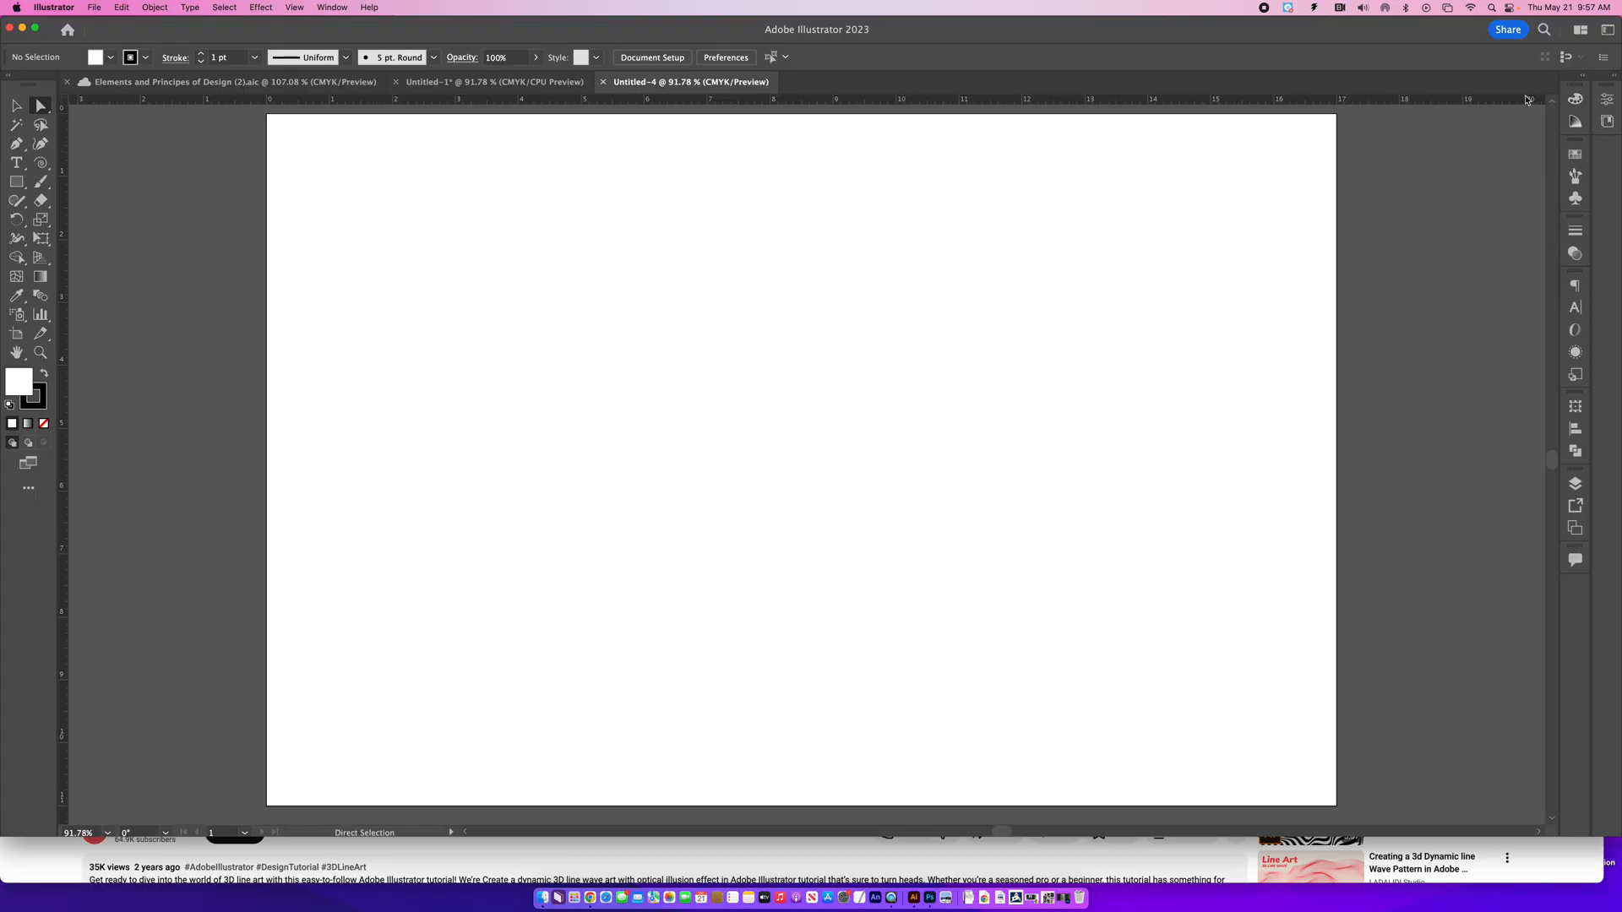
{"action": "left_click", "coordinate": [1574, 156]}
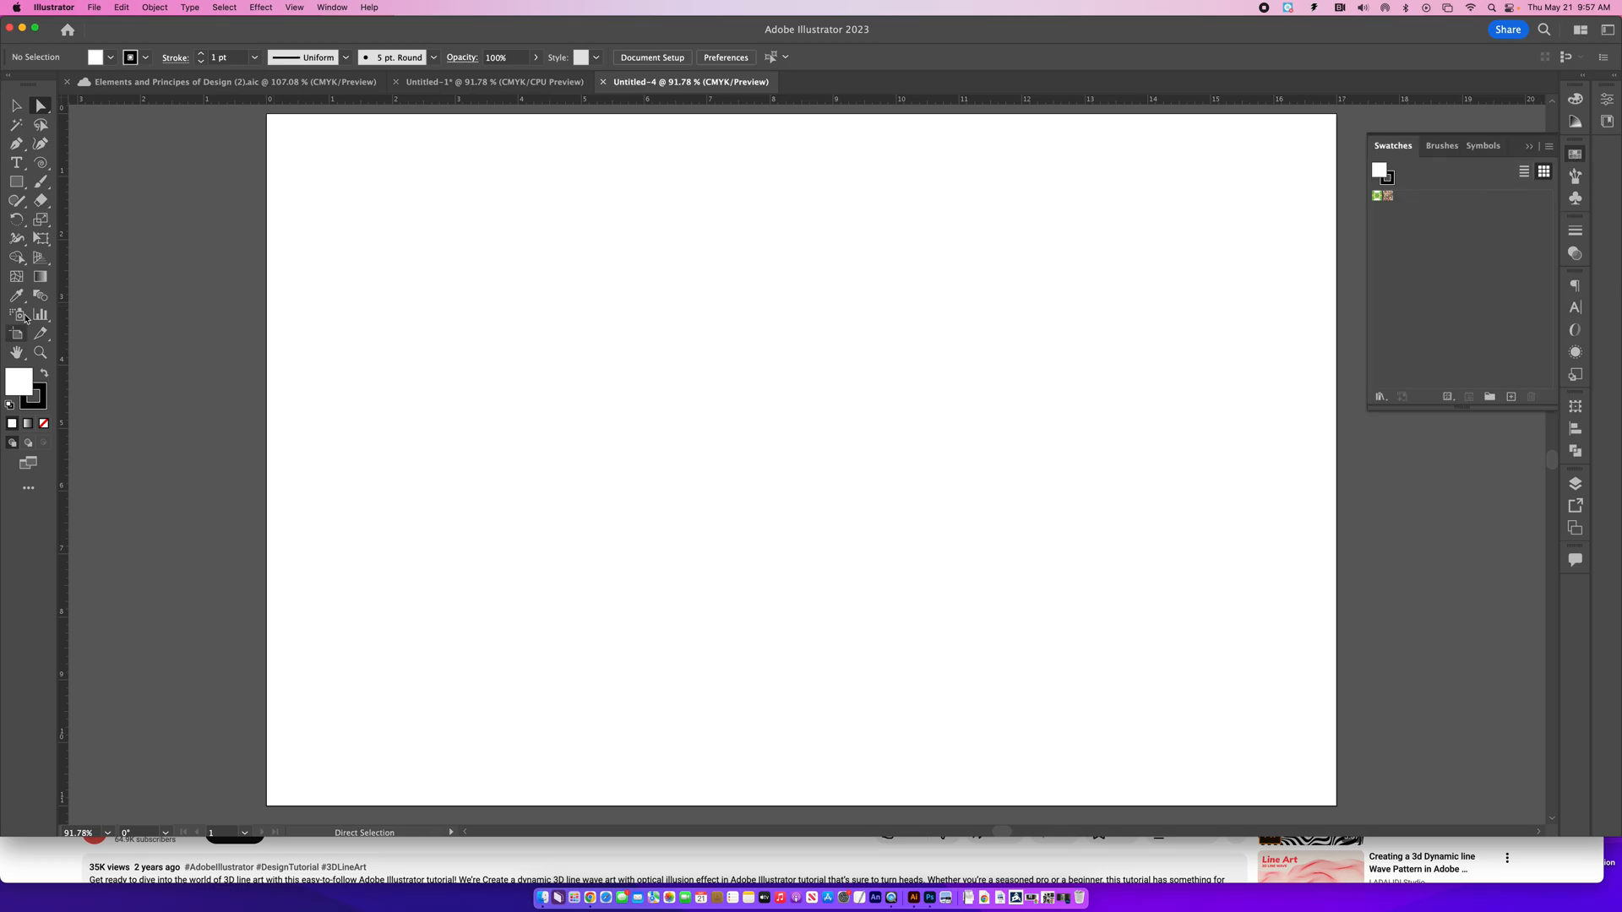
- Draw a rectangle 17 in wide and 0.25 in high and align it flush with the artboard's top edge
{"action": "left_click_drag", "start_coordinate": [16, 184], "coordinate": [51, 184]}
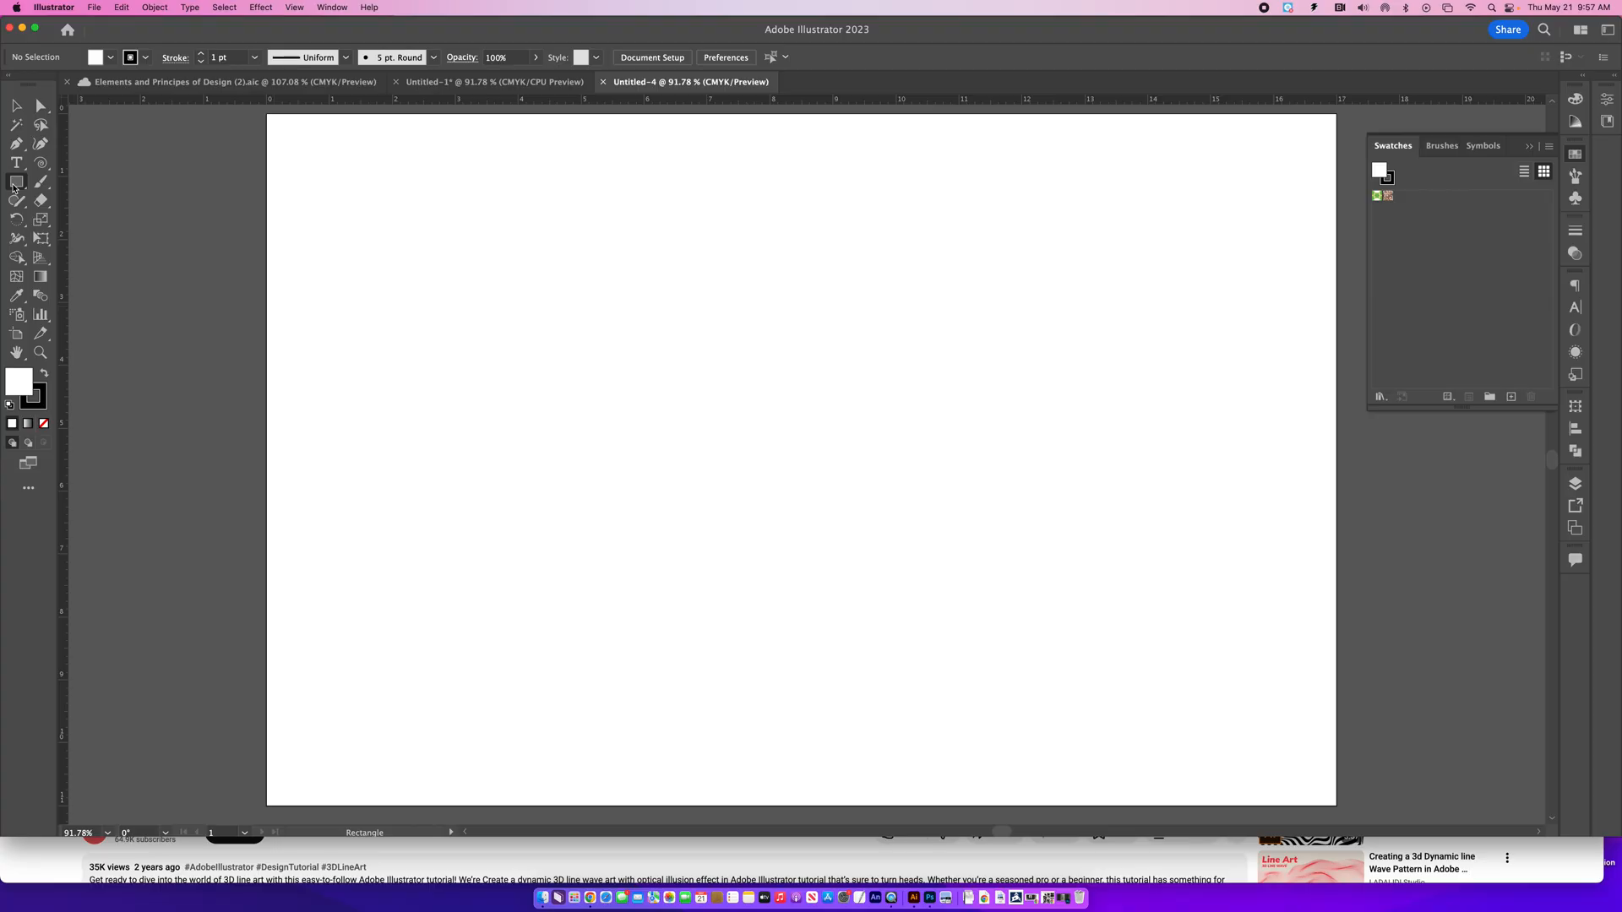
{"action": "left_click", "coordinate": [163, 193]}
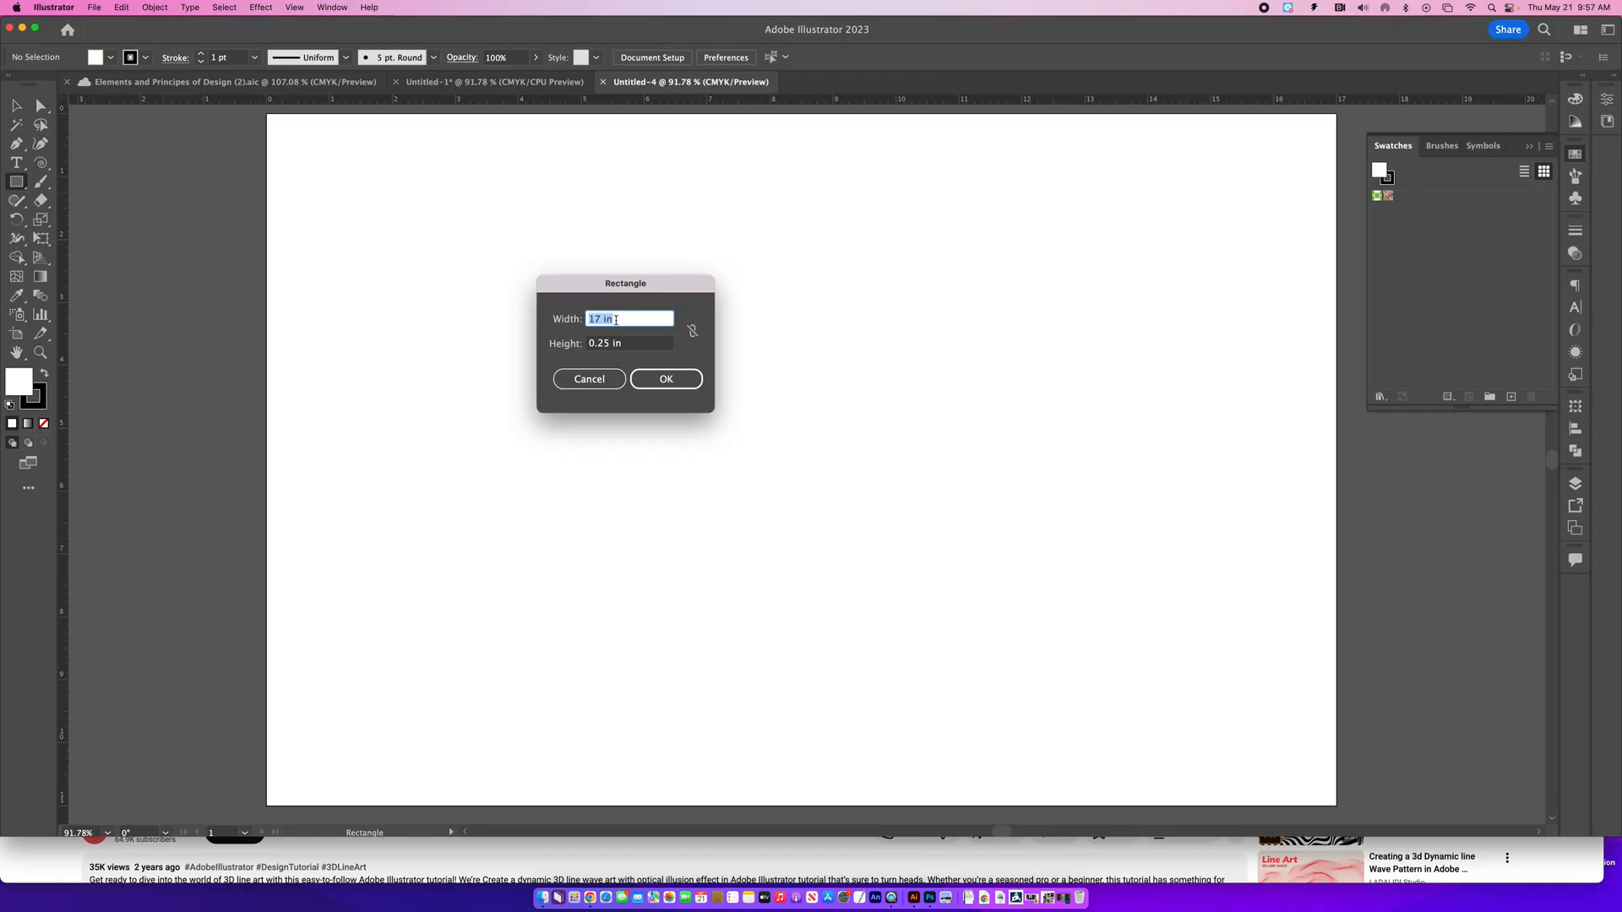
{"action": "left_click", "coordinate": [681, 386]}
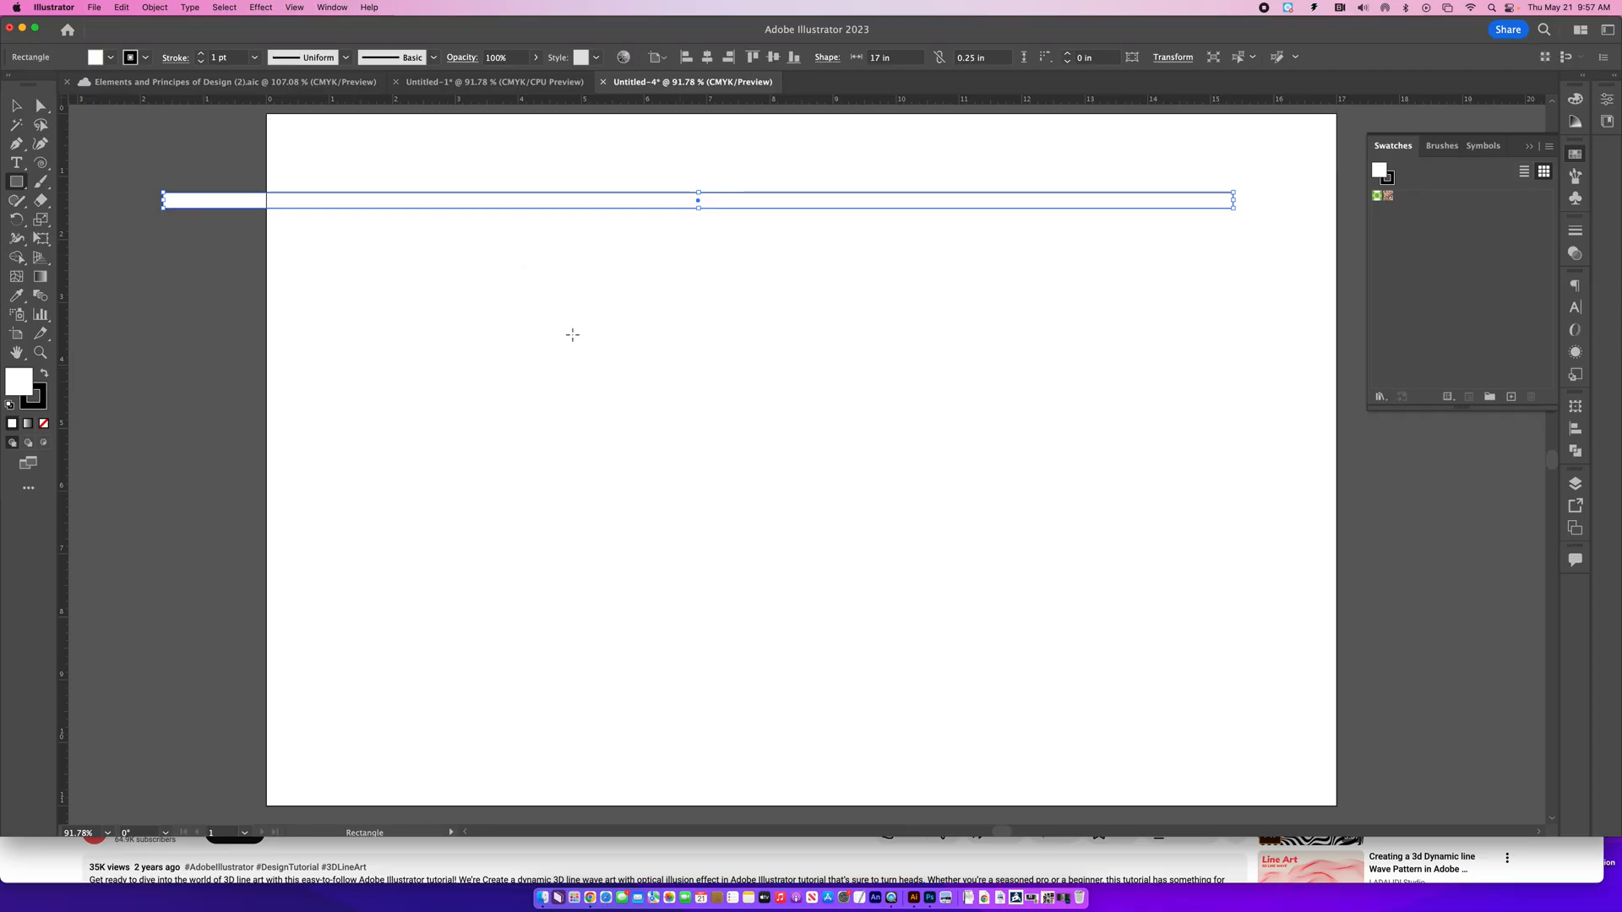
{"action": "left_click", "coordinate": [15, 105]}
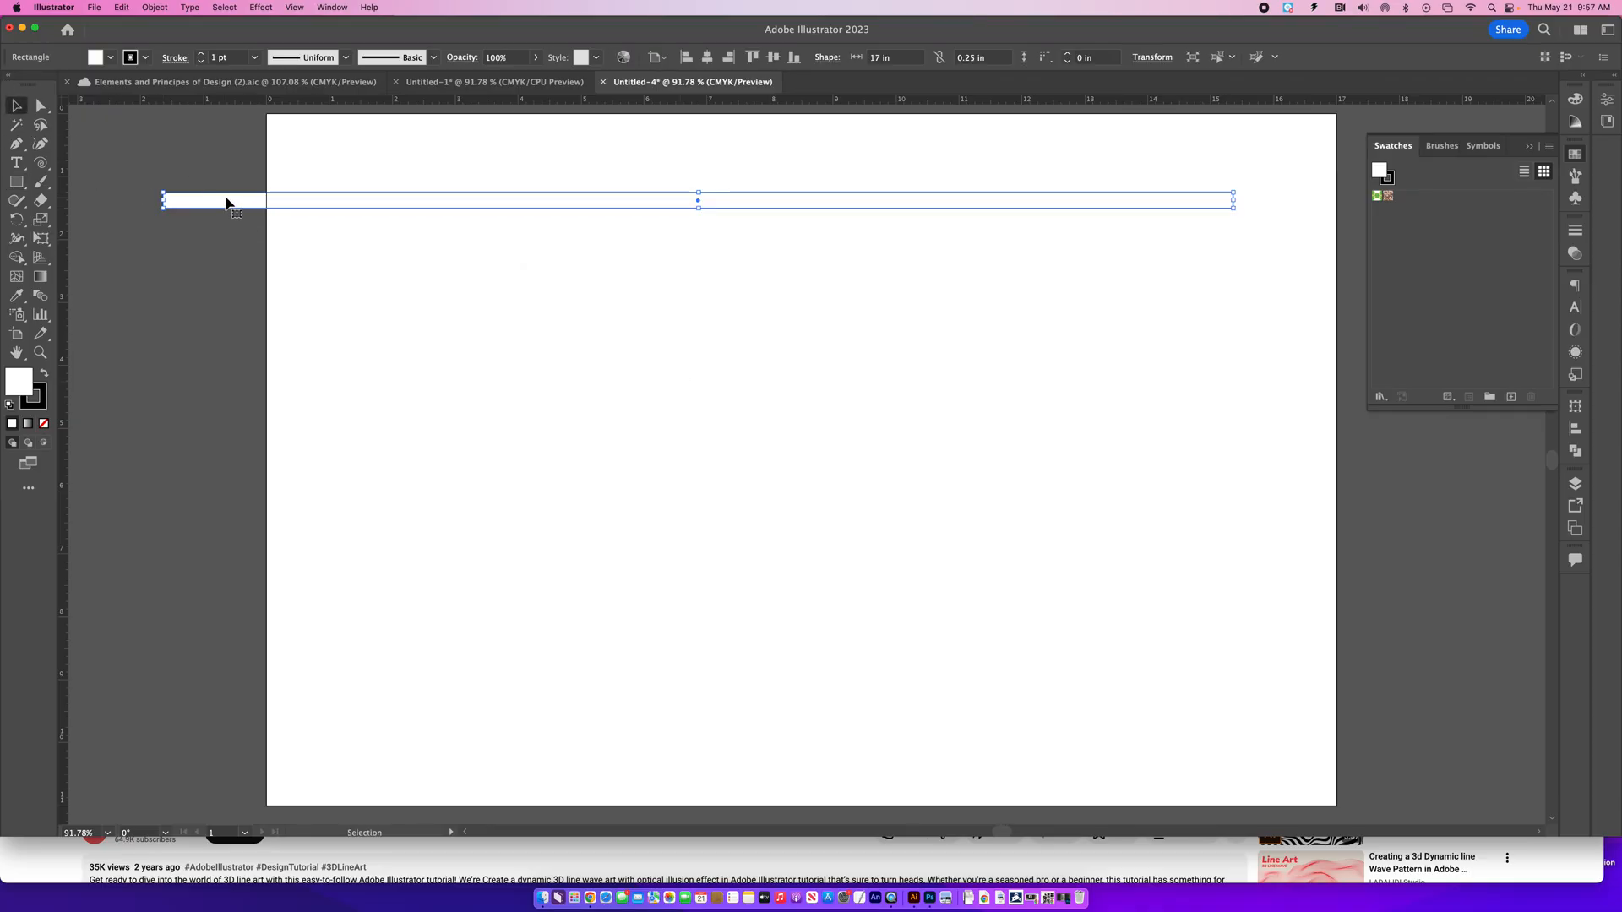
{"action": "left_click_drag", "start_coordinate": [237, 201], "coordinate": [329, 124]}
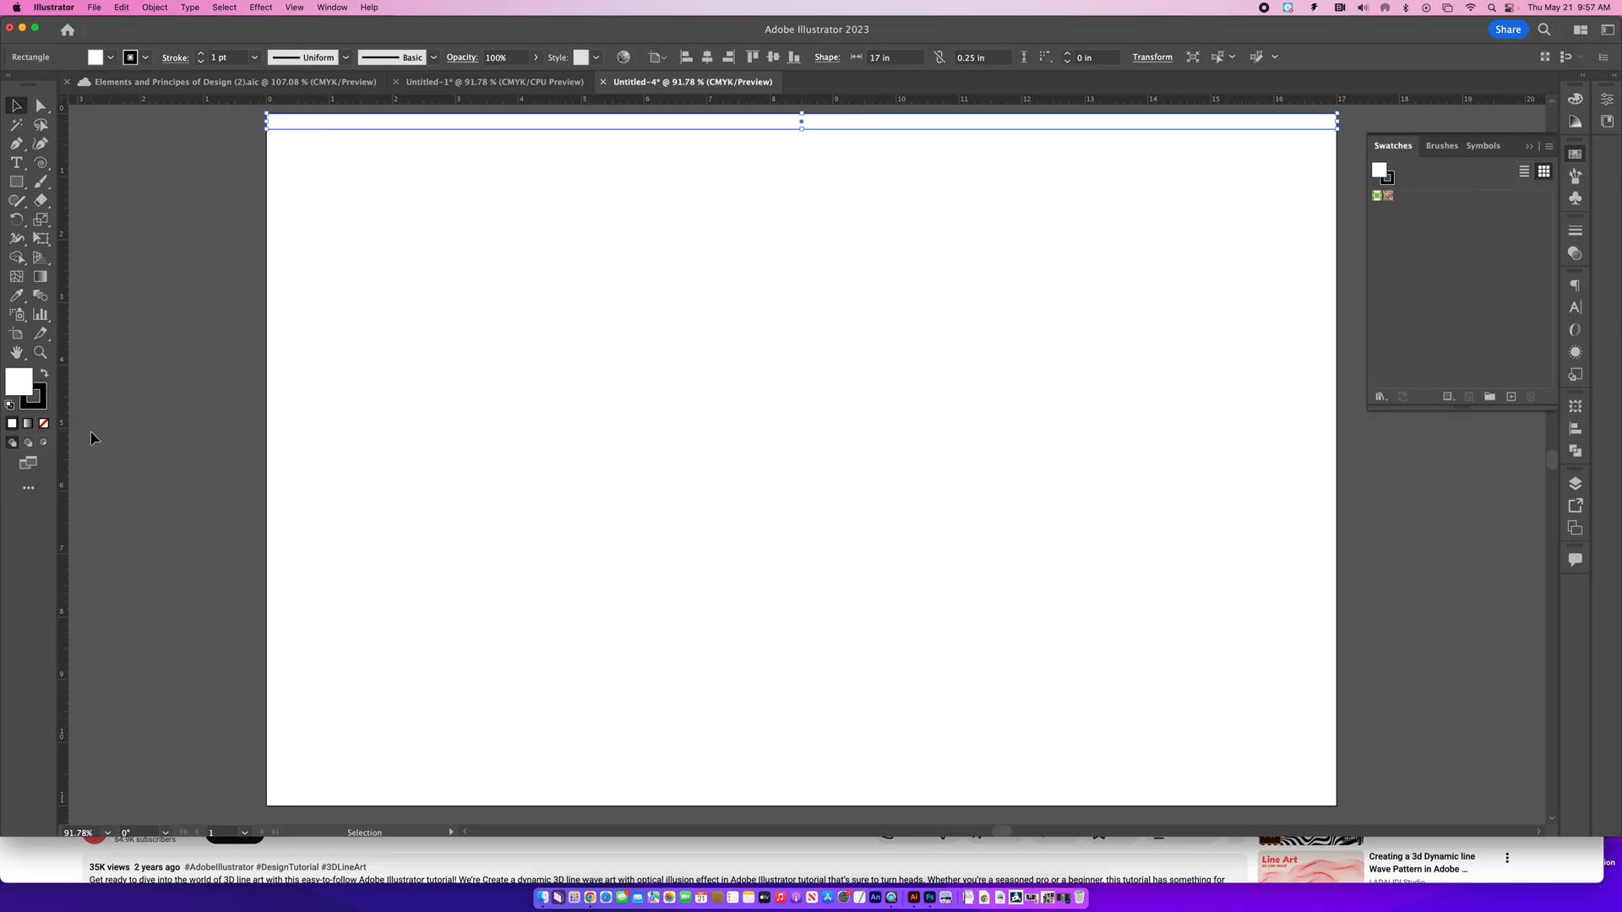
- Remove the strip's stroke and make its fill the active color attribute
{"action": "left_click", "coordinate": [43, 407]}
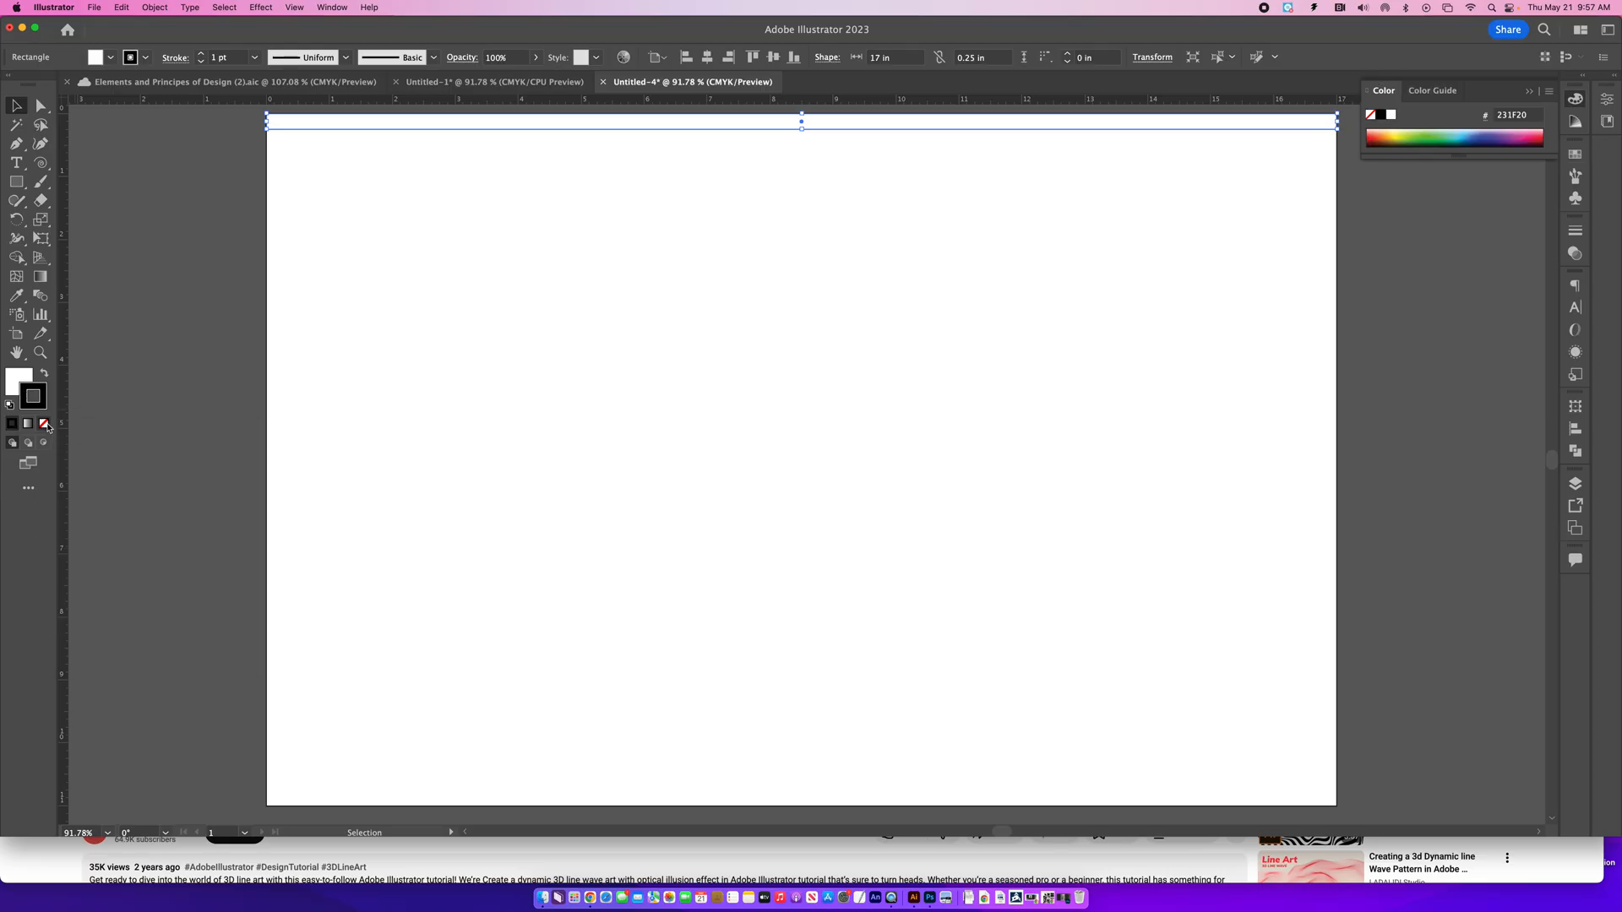
{"action": "left_click", "coordinate": [46, 425]}
{"action": "left_click", "coordinate": [18, 376]}
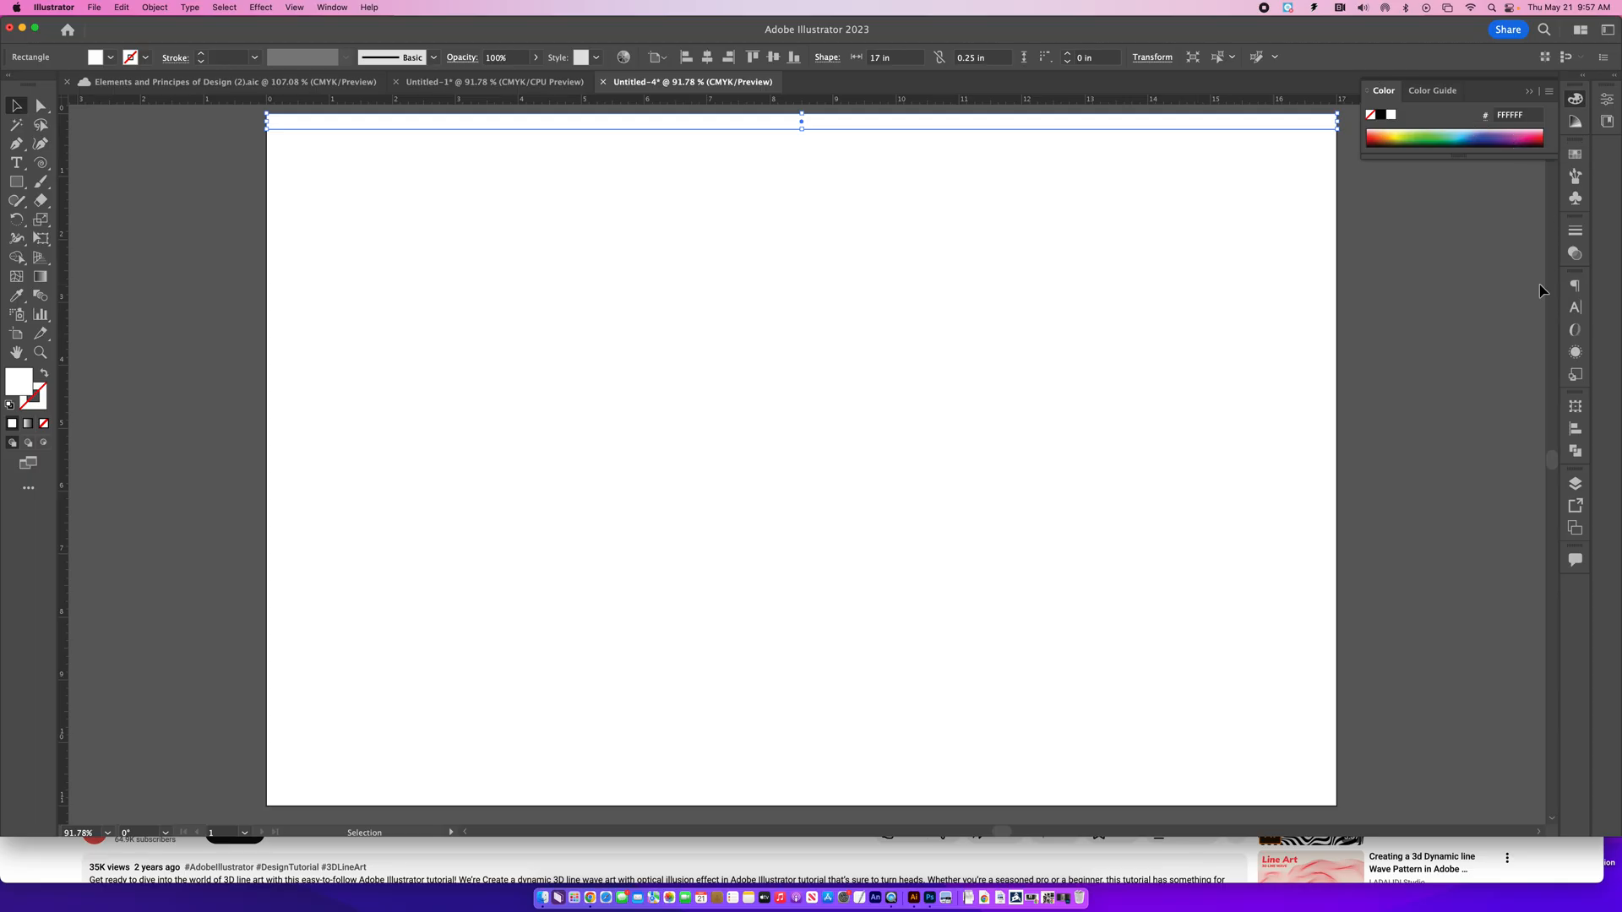
- Dock the default Print swatch library with the swatches and fill the strip with green C=50 M=0 Y=100 K=0
{"action": "left_click", "coordinate": [1579, 156]}
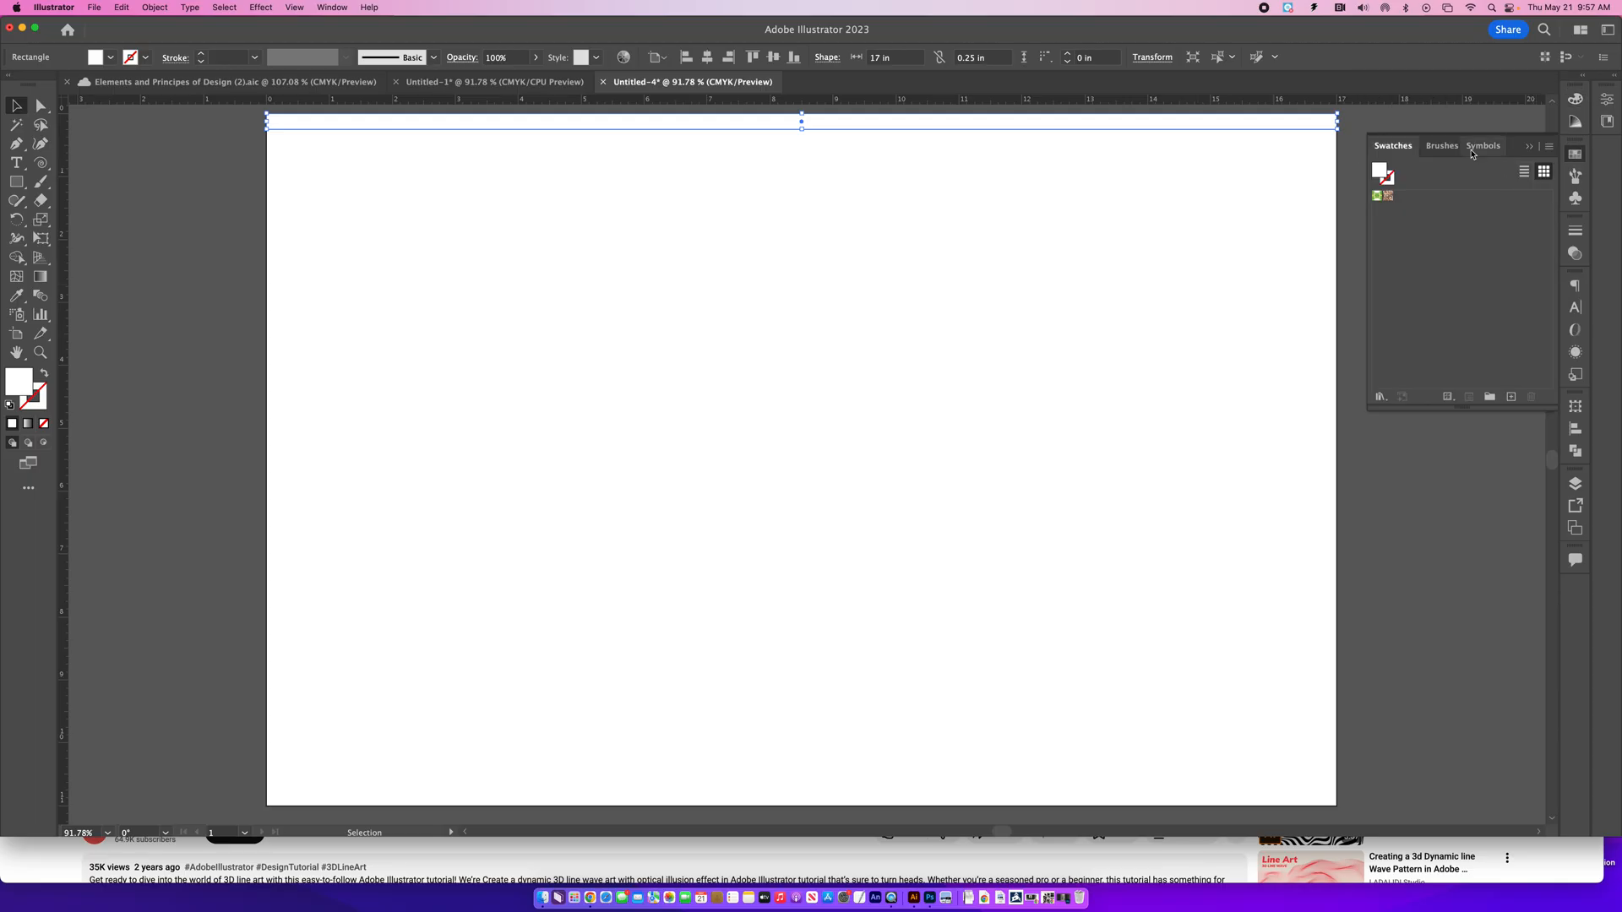
{"action": "left_click", "coordinate": [1490, 397]}
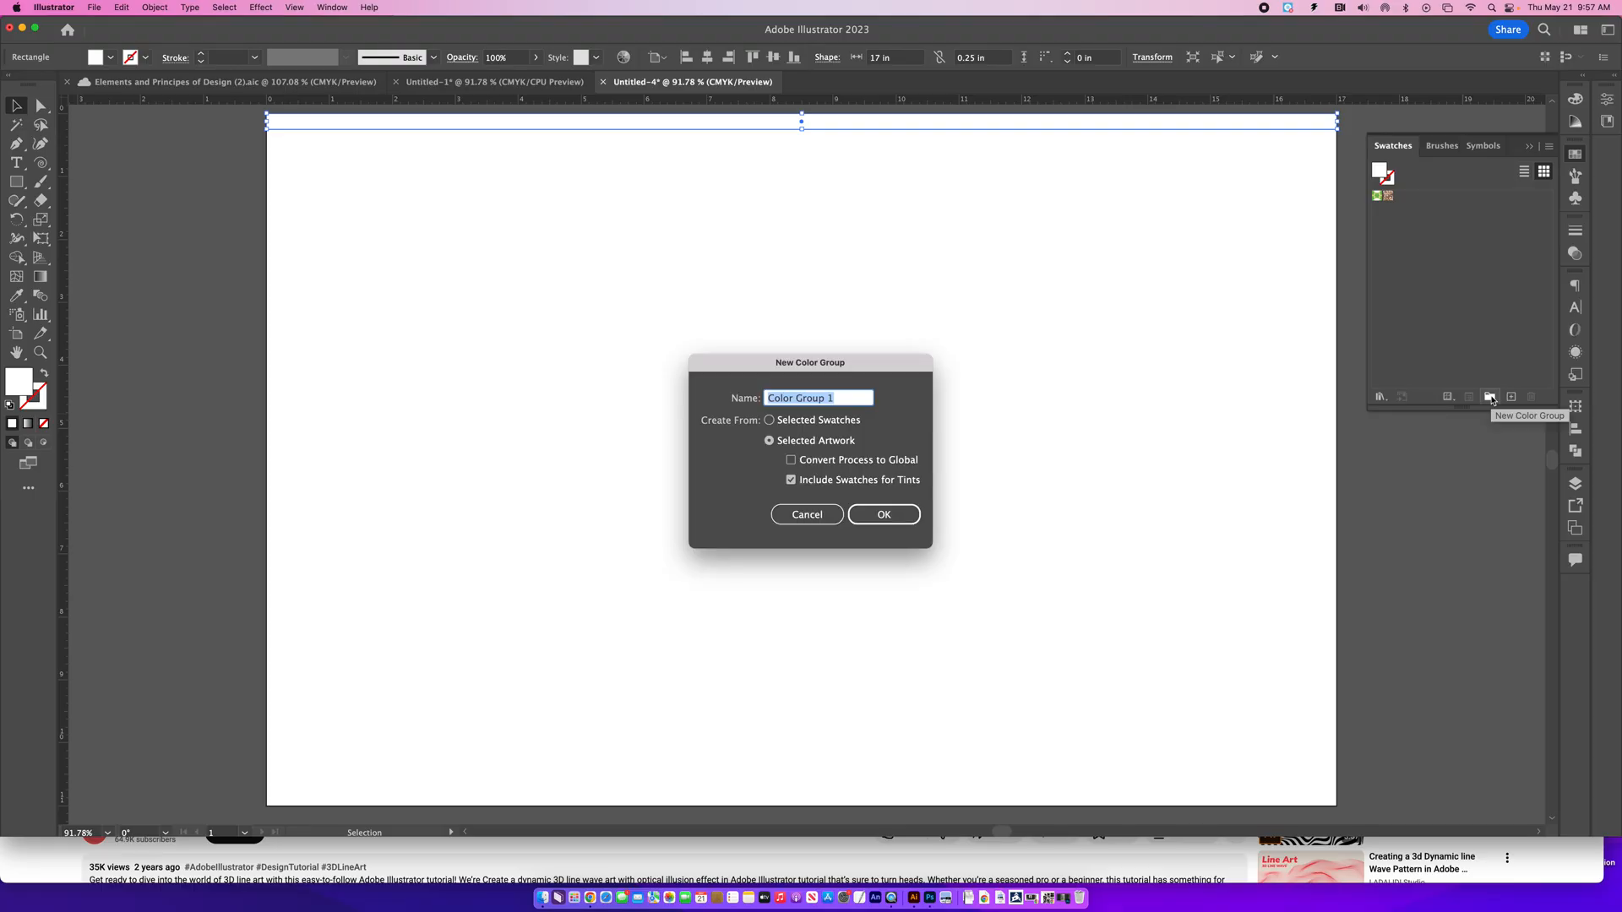
{"action": "left_click", "coordinate": [807, 514]}
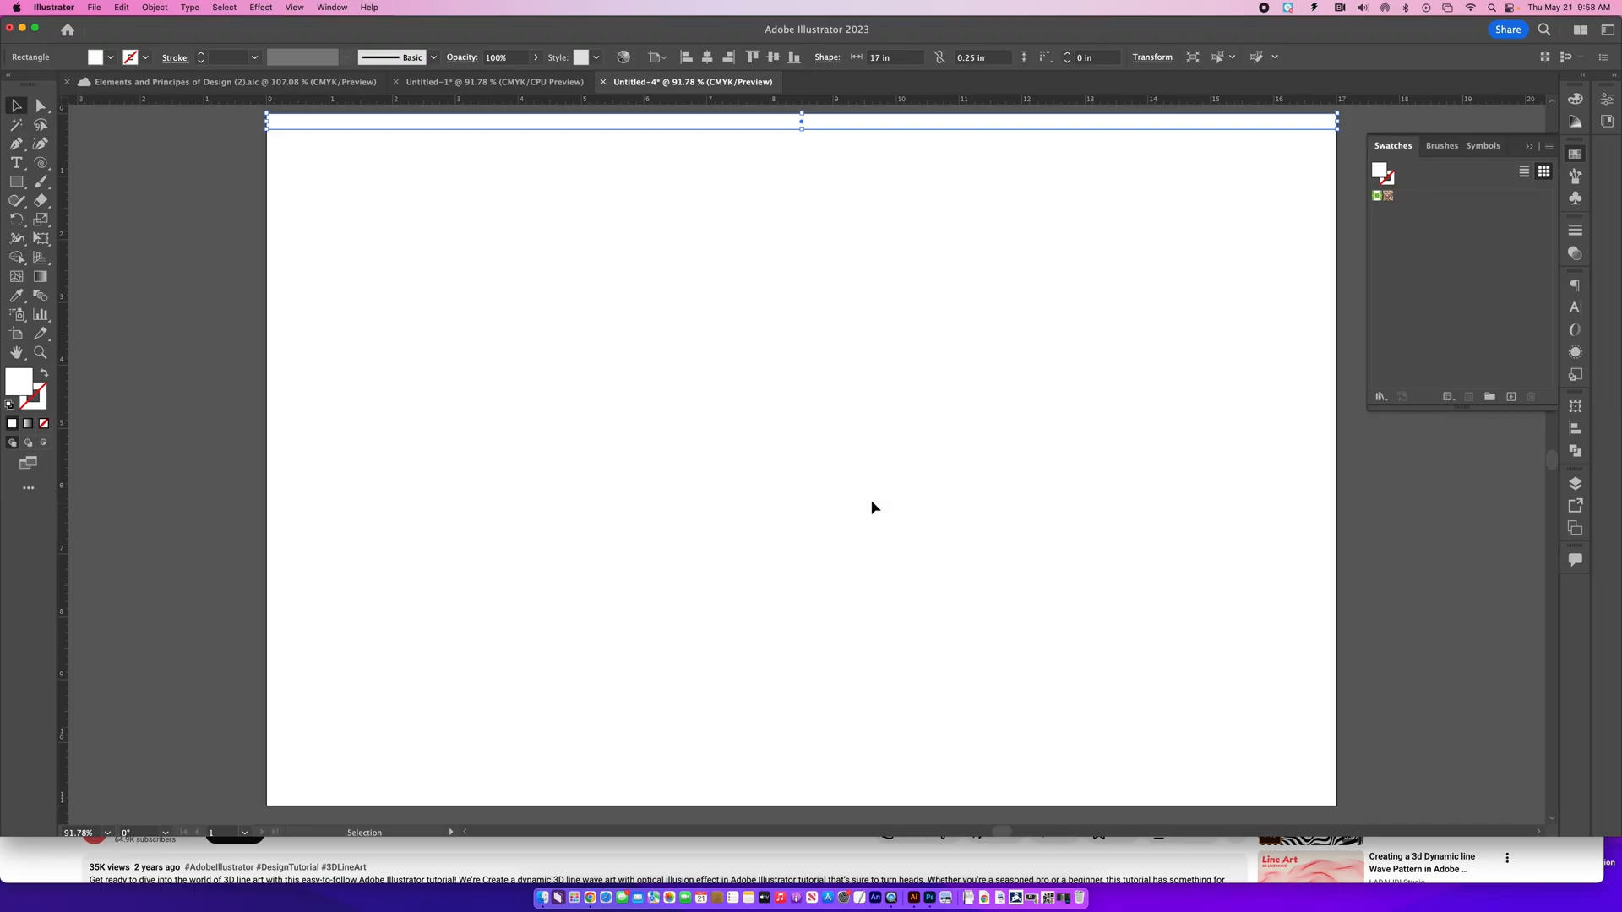
{"action": "left_click", "coordinate": [1380, 397]}
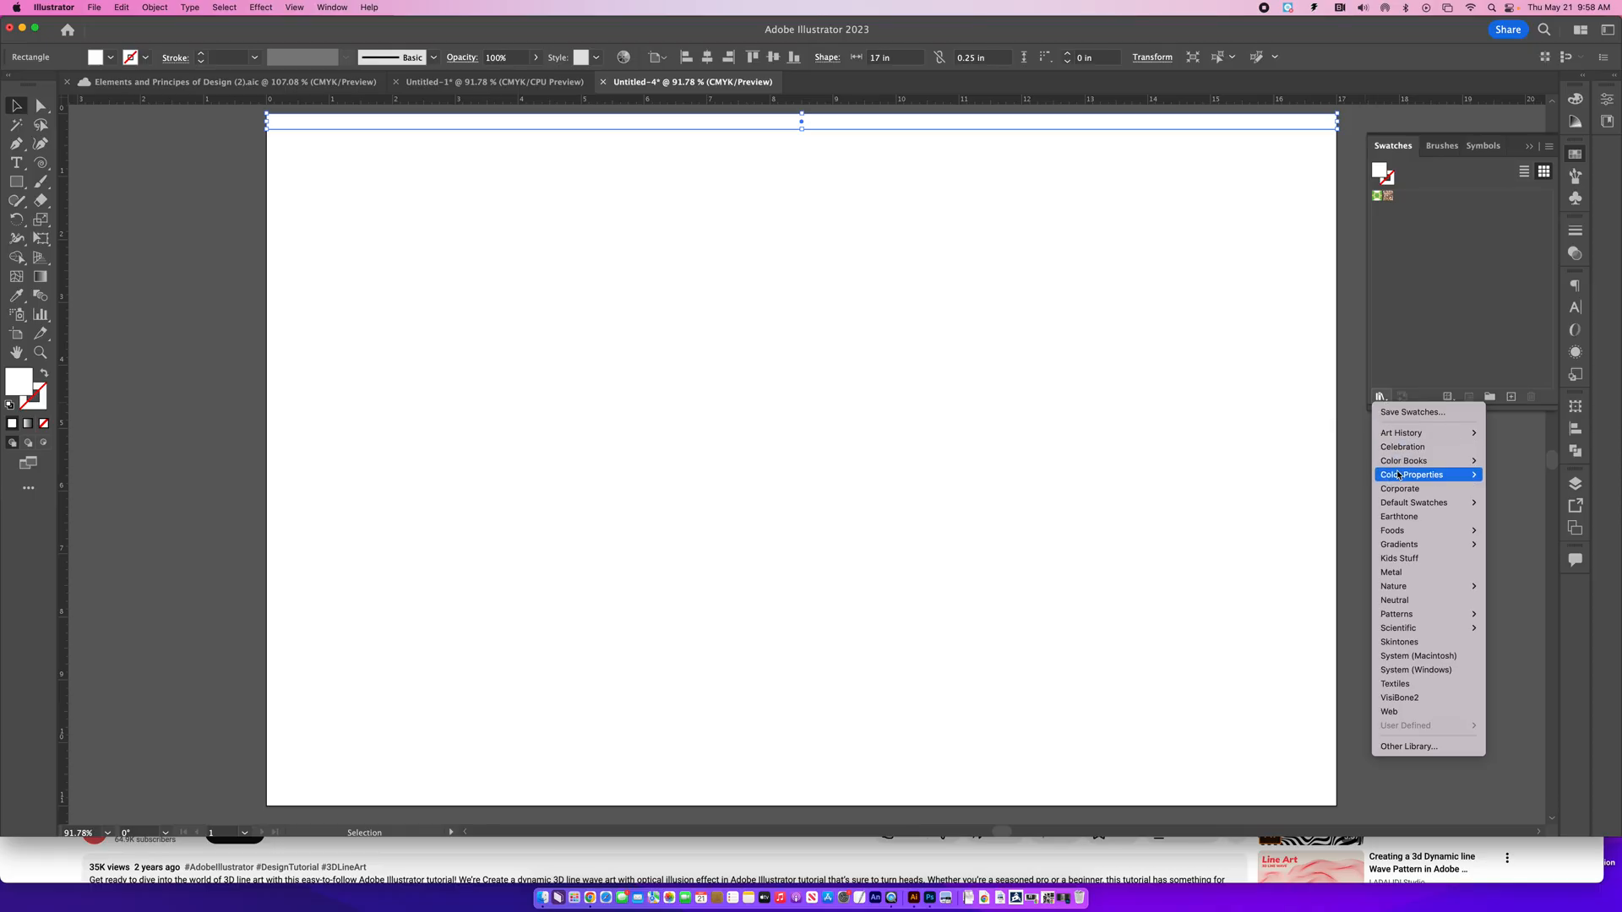
{"action": "mouse_move", "coordinate": [1436, 503]}
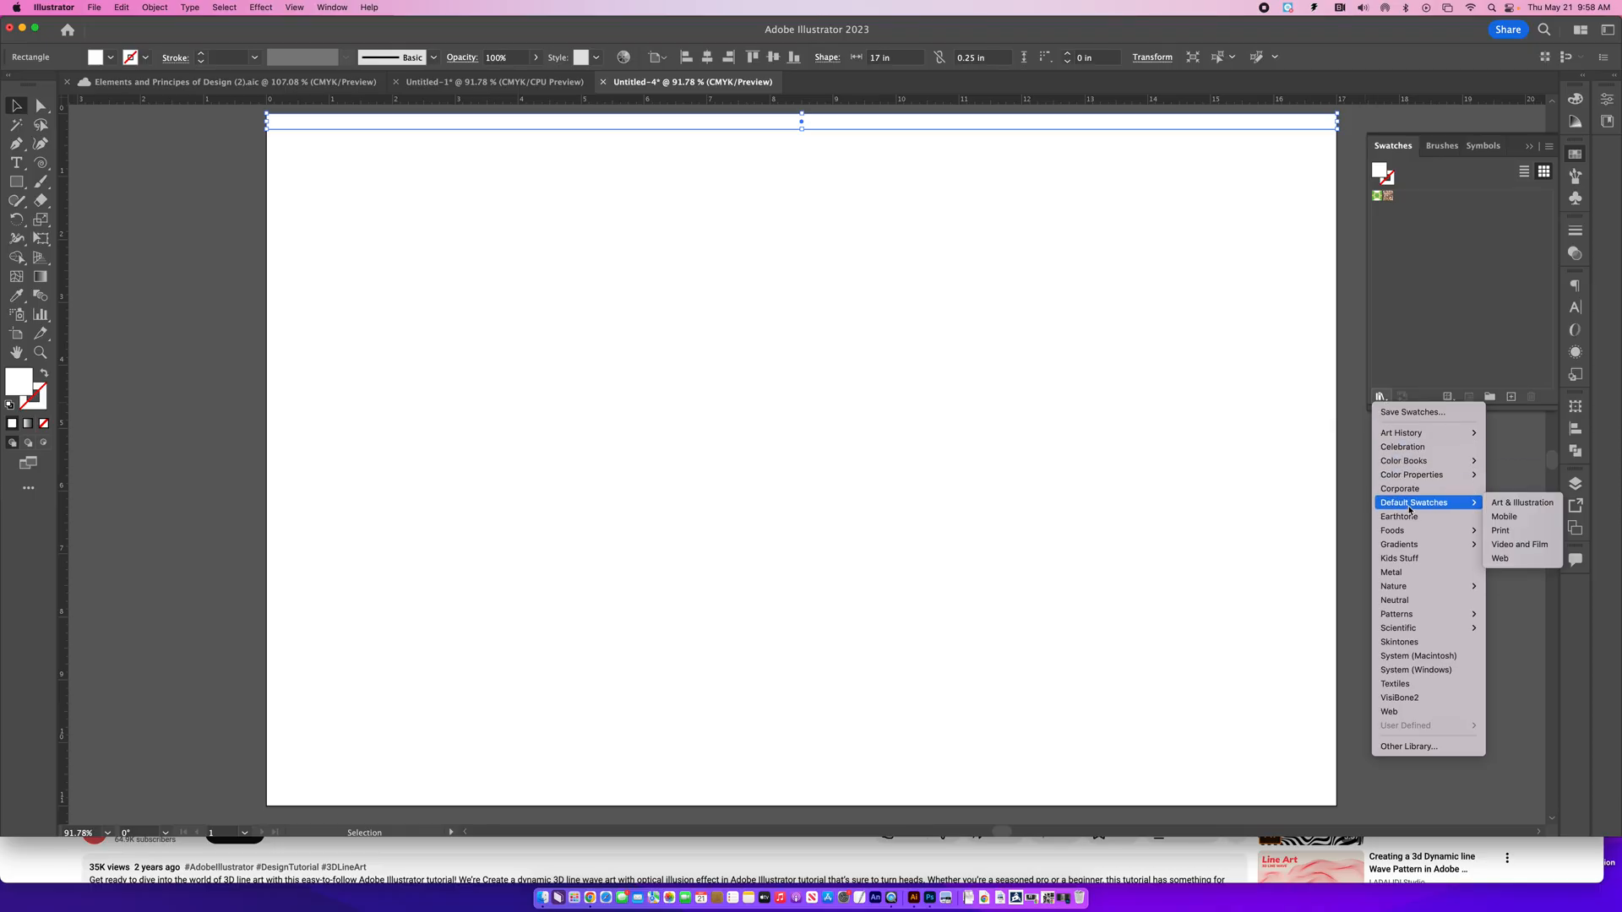
{"action": "left_click", "coordinate": [1511, 532]}
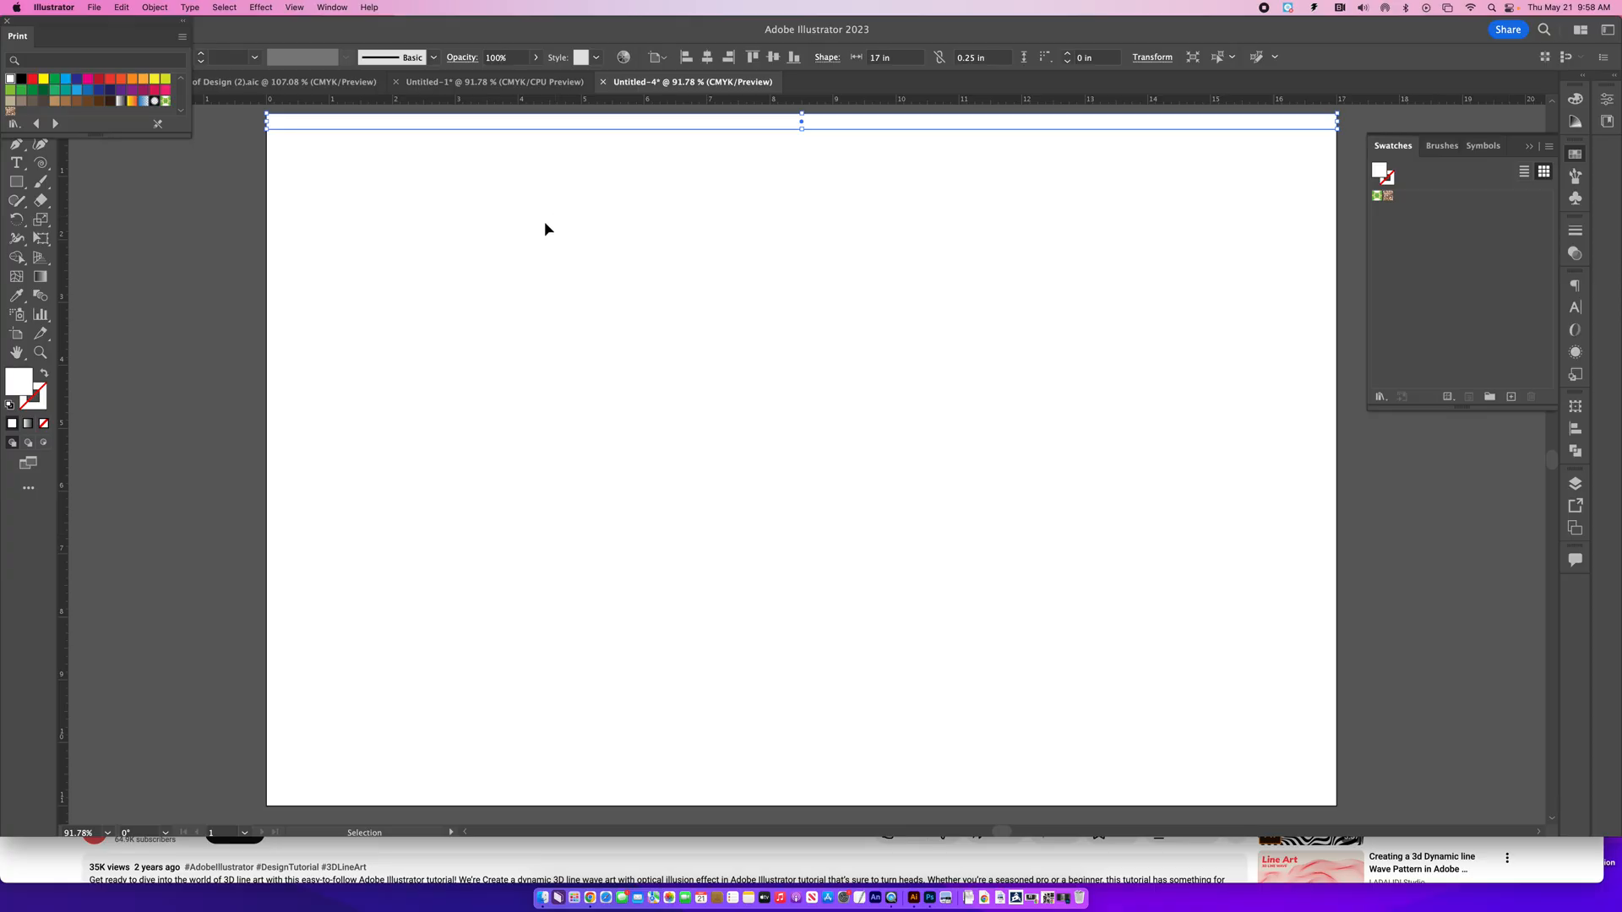
{"action": "mouse_move", "coordinate": [32, 36]}
{"action": "left_mouse_down"}
{"action": "mouse_move", "coordinate": [1143, 47]}
{"action": "mouse_move", "coordinate": [1401, 149]}
{"action": "mouse_move", "coordinate": [1402, 241]}
{"action": "mouse_move", "coordinate": [1407, 181]}
{"action": "mouse_move", "coordinate": [1436, 142]}
{"action": "mouse_move", "coordinate": [1424, 148]}
{"action": "left_mouse_up"}
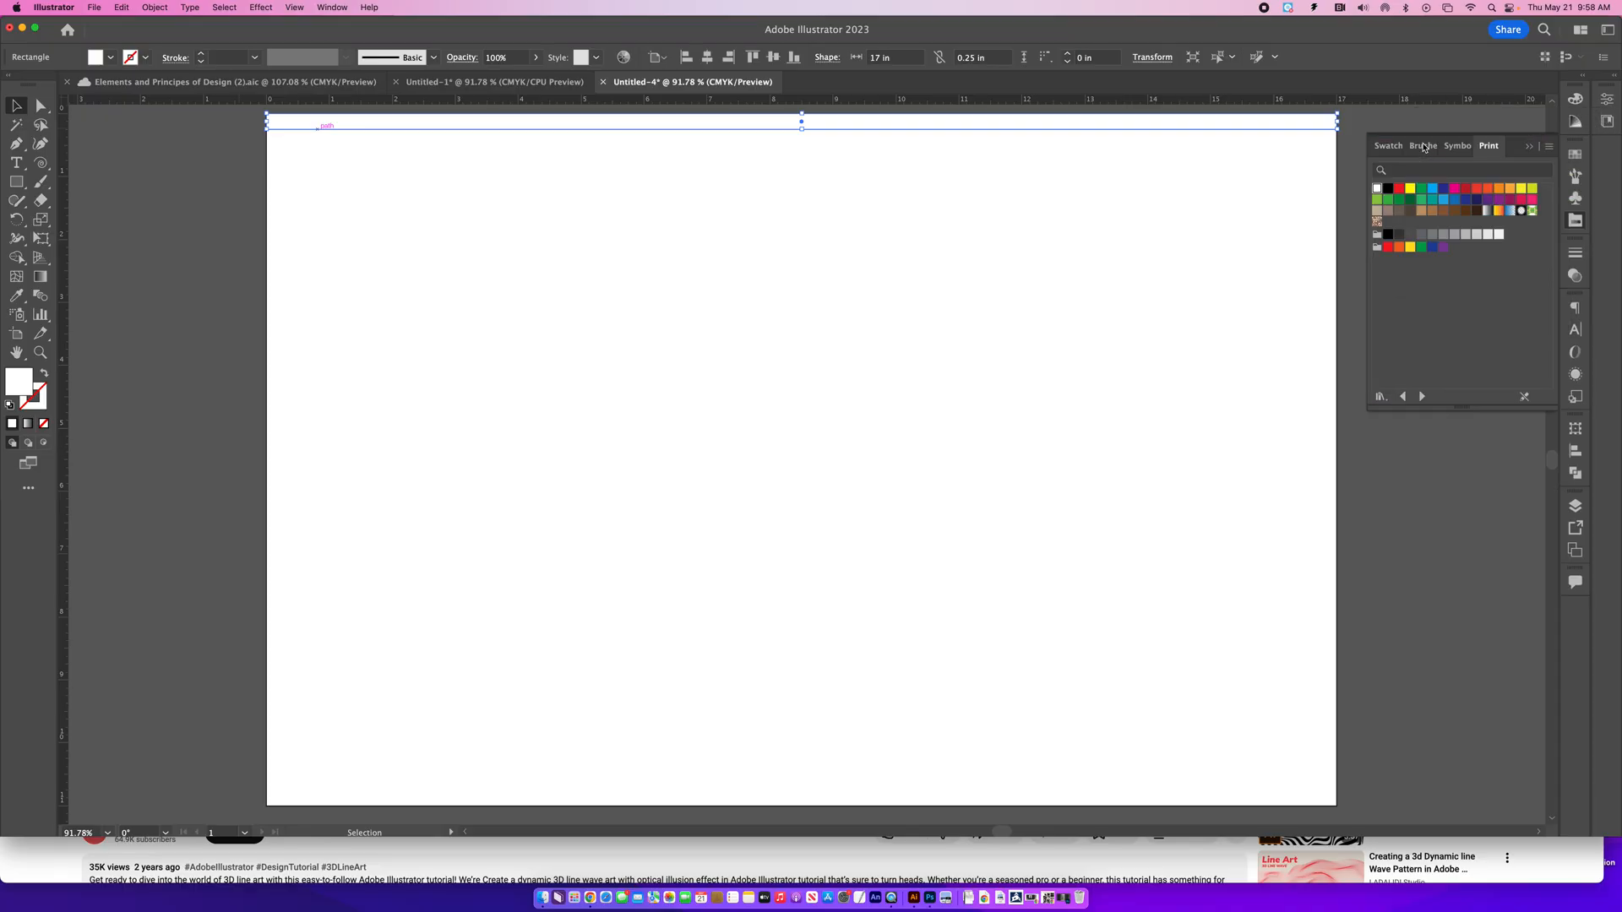
{"action": "left_click", "coordinate": [1377, 200]}
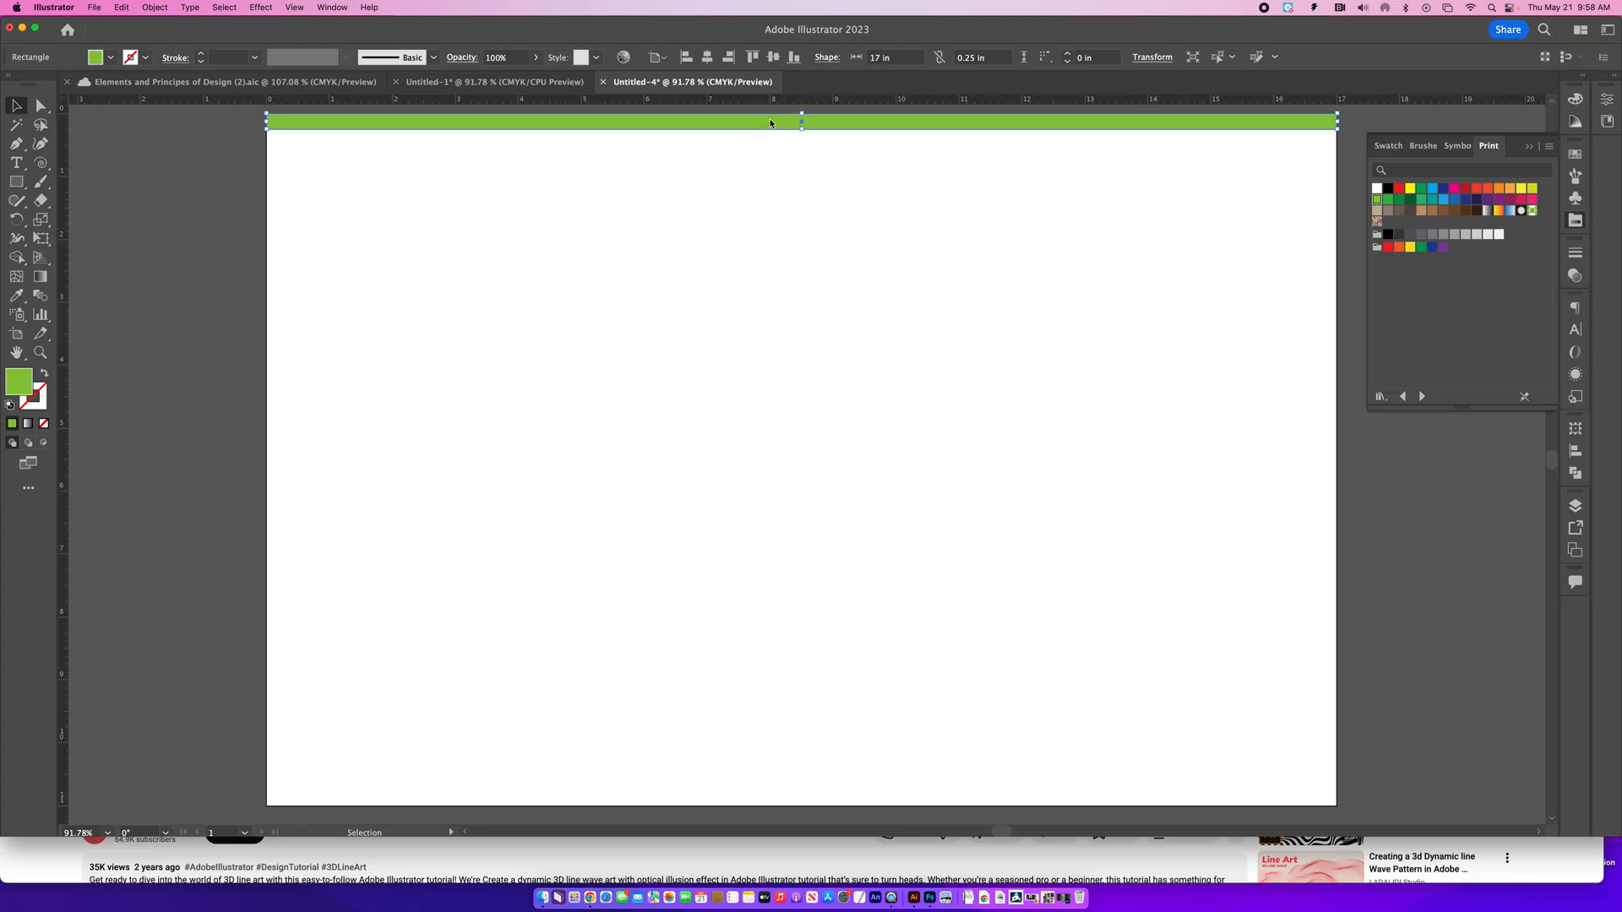
- Duplicate the green strip just below the original and nudge the copy up to close the gap
{"action": "left_click_drag", "start_coordinate": [769, 125], "coordinate": [774, 161]}
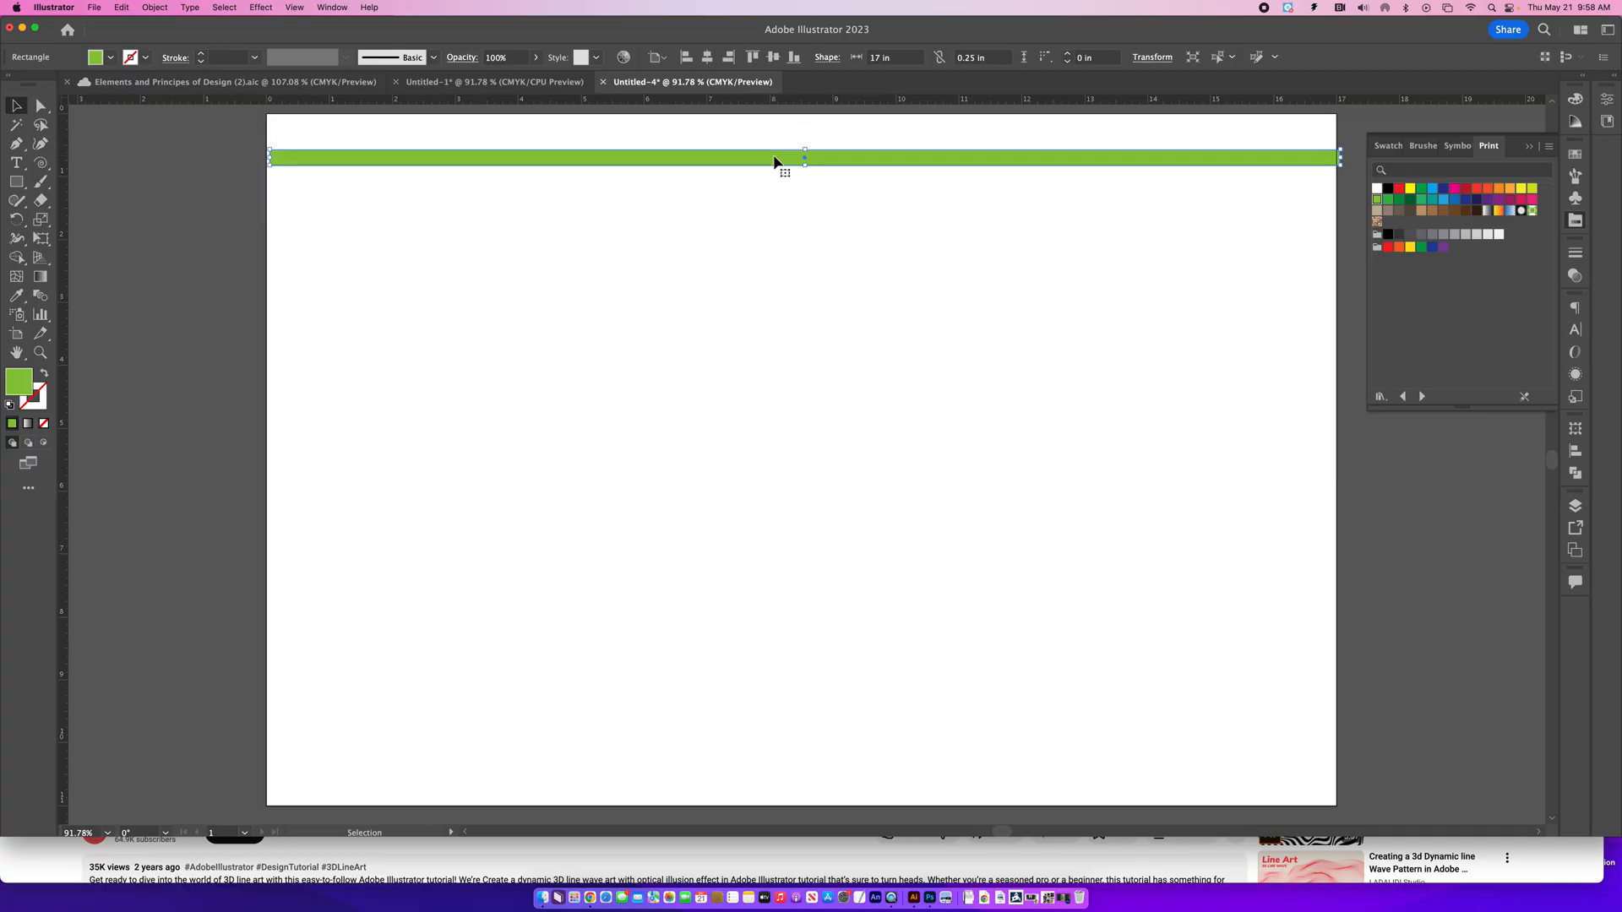
{"action": "key", "text": "super+z"}
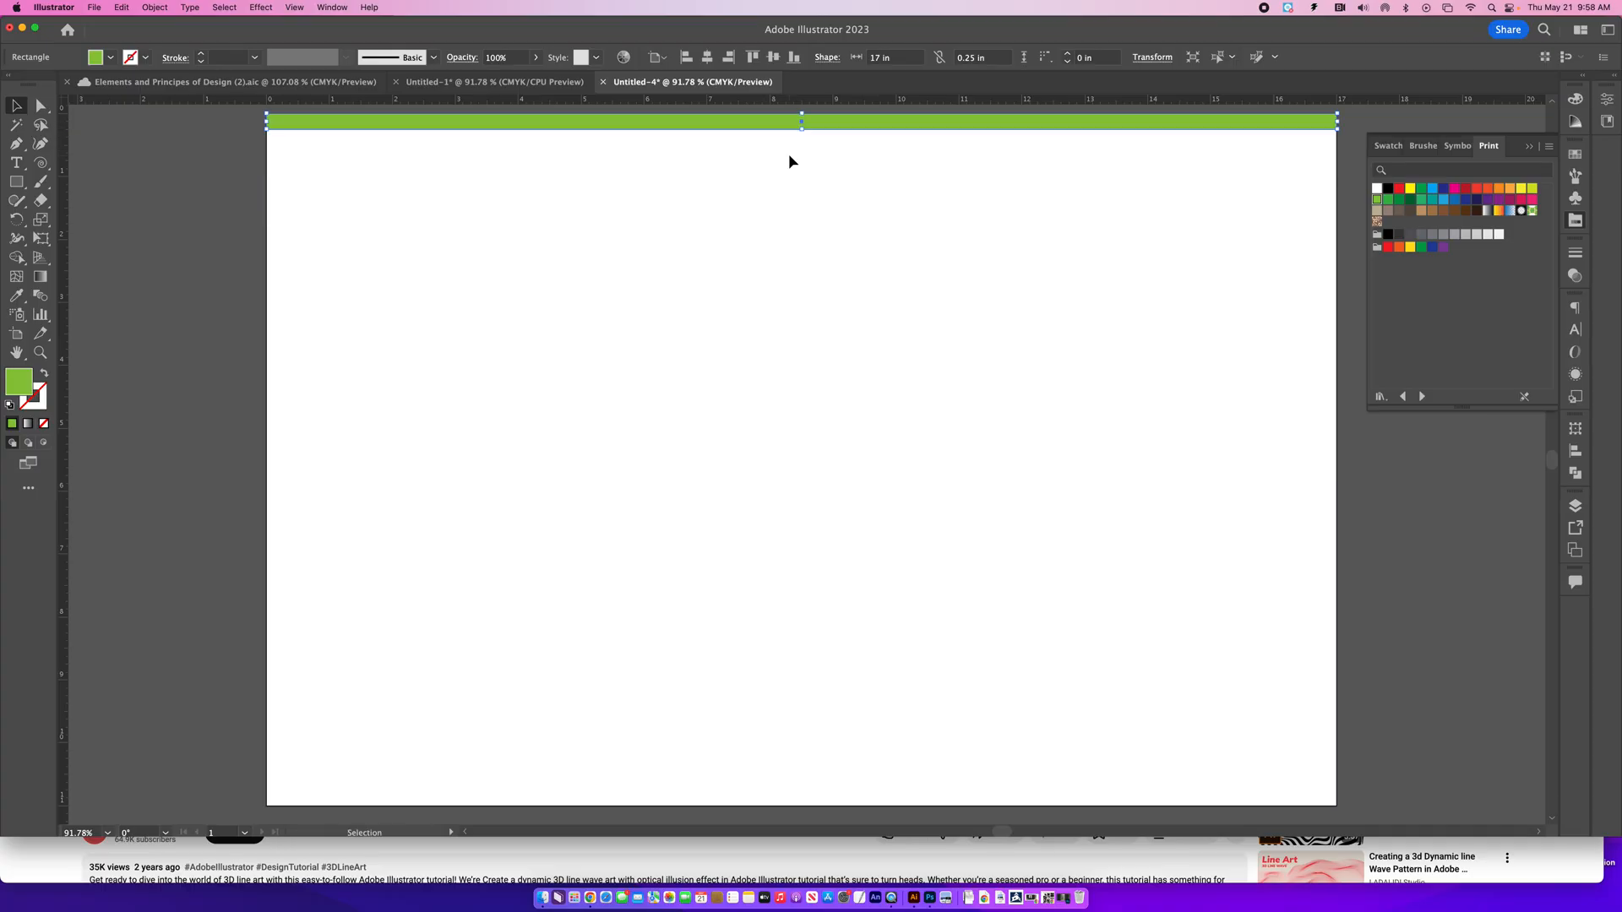
{"action": "left_click_drag", "start_coordinate": [751, 129], "coordinate": [747, 142]}
{"action": "left_click", "coordinate": [748, 124]}
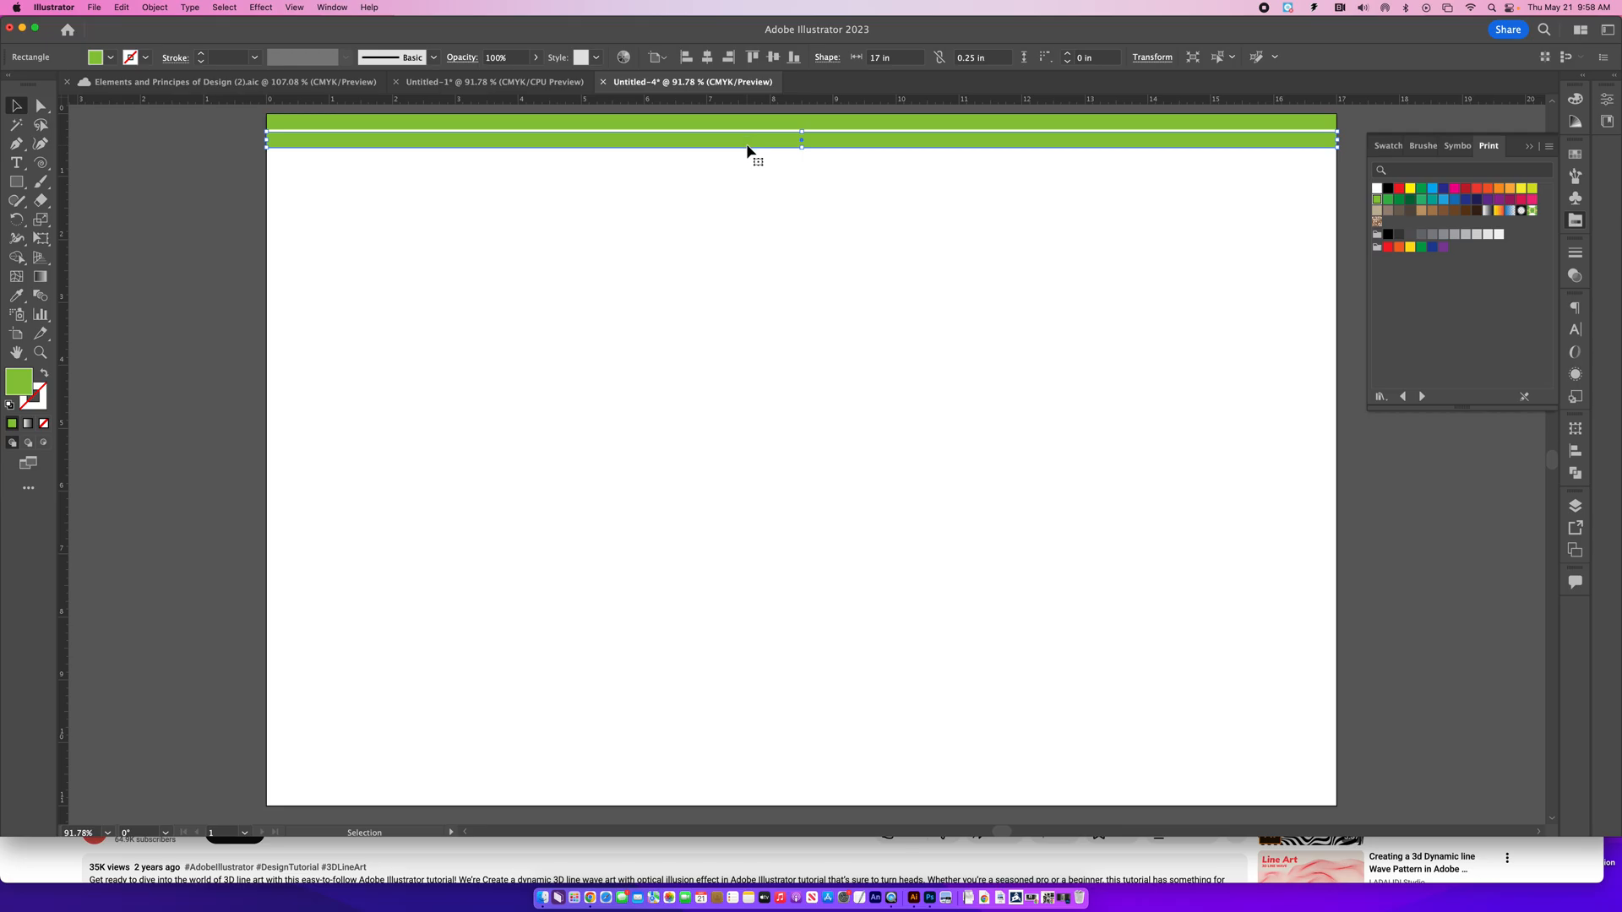
{"action": "key", "text": "Up"}
{"action": "key", "text": "Up"}
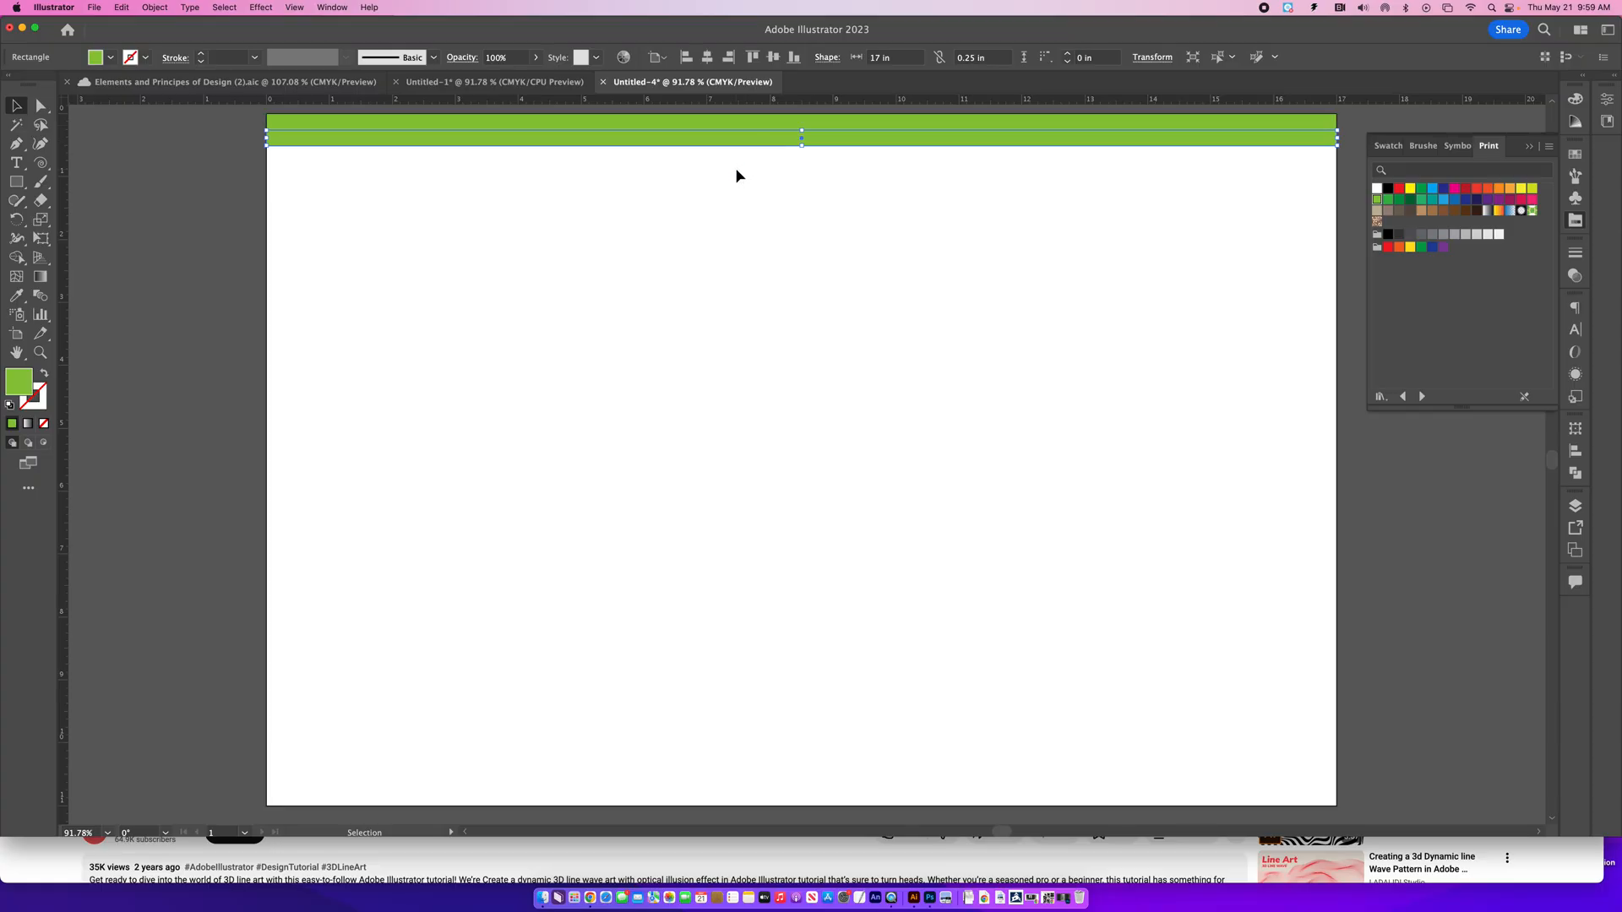
- Nudge the lower strip up against the first one and fill it with black
{"action": "left_click", "coordinate": [735, 171]}
{"action": "left_click", "coordinate": [740, 144]}
{"action": "key", "text": "Up"}
{"action": "left_click", "coordinate": [809, 191]}
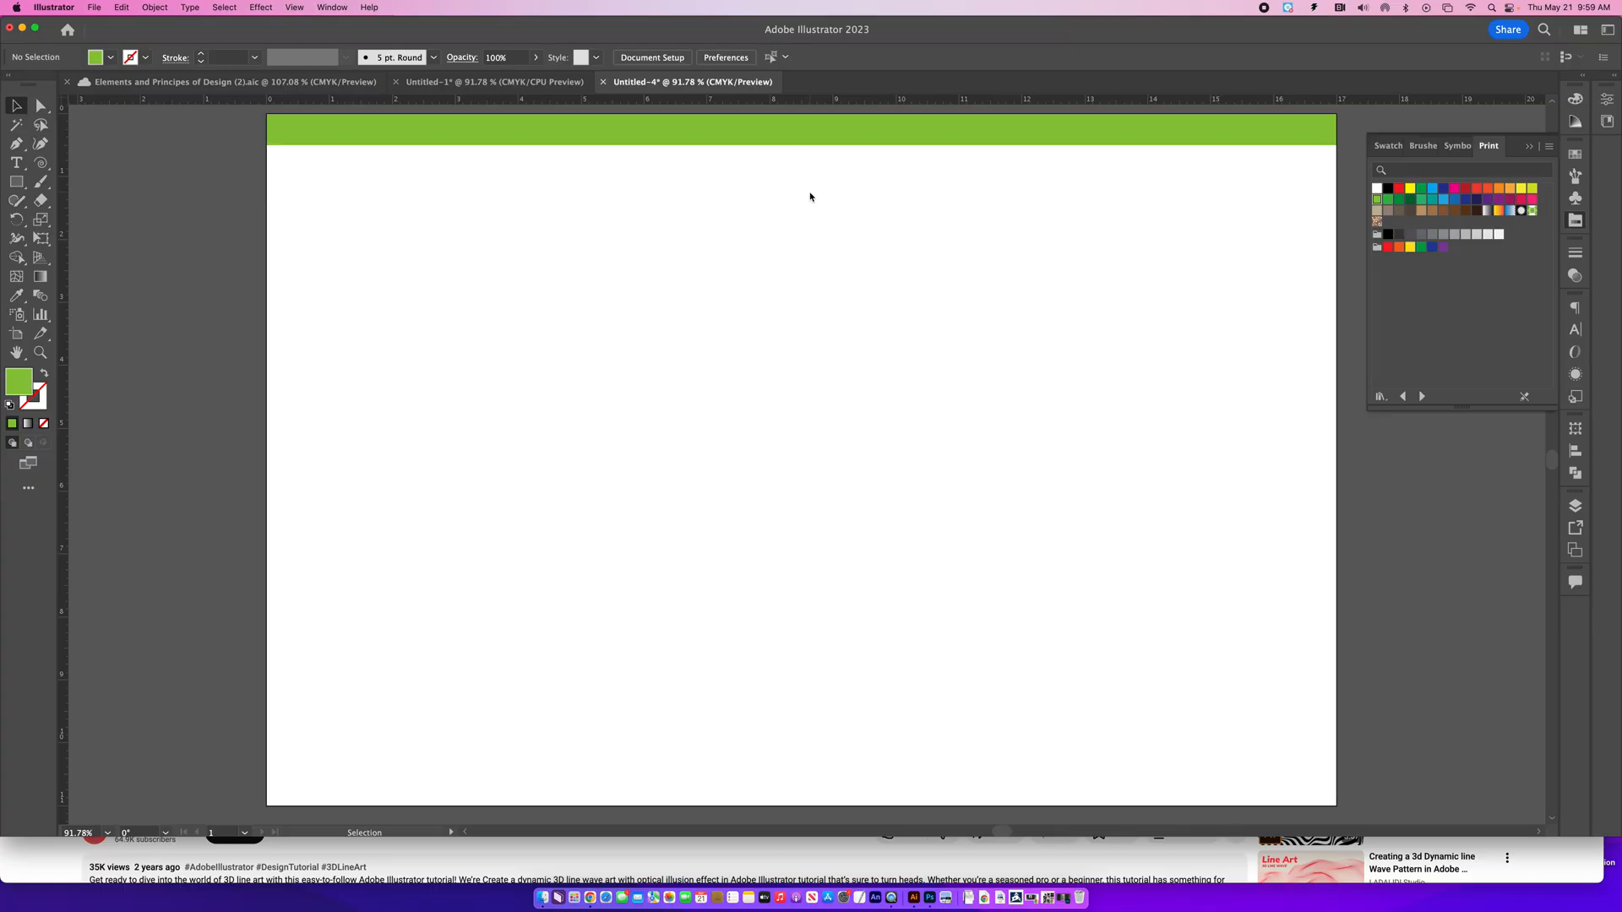
{"action": "left_click", "coordinate": [804, 145]}
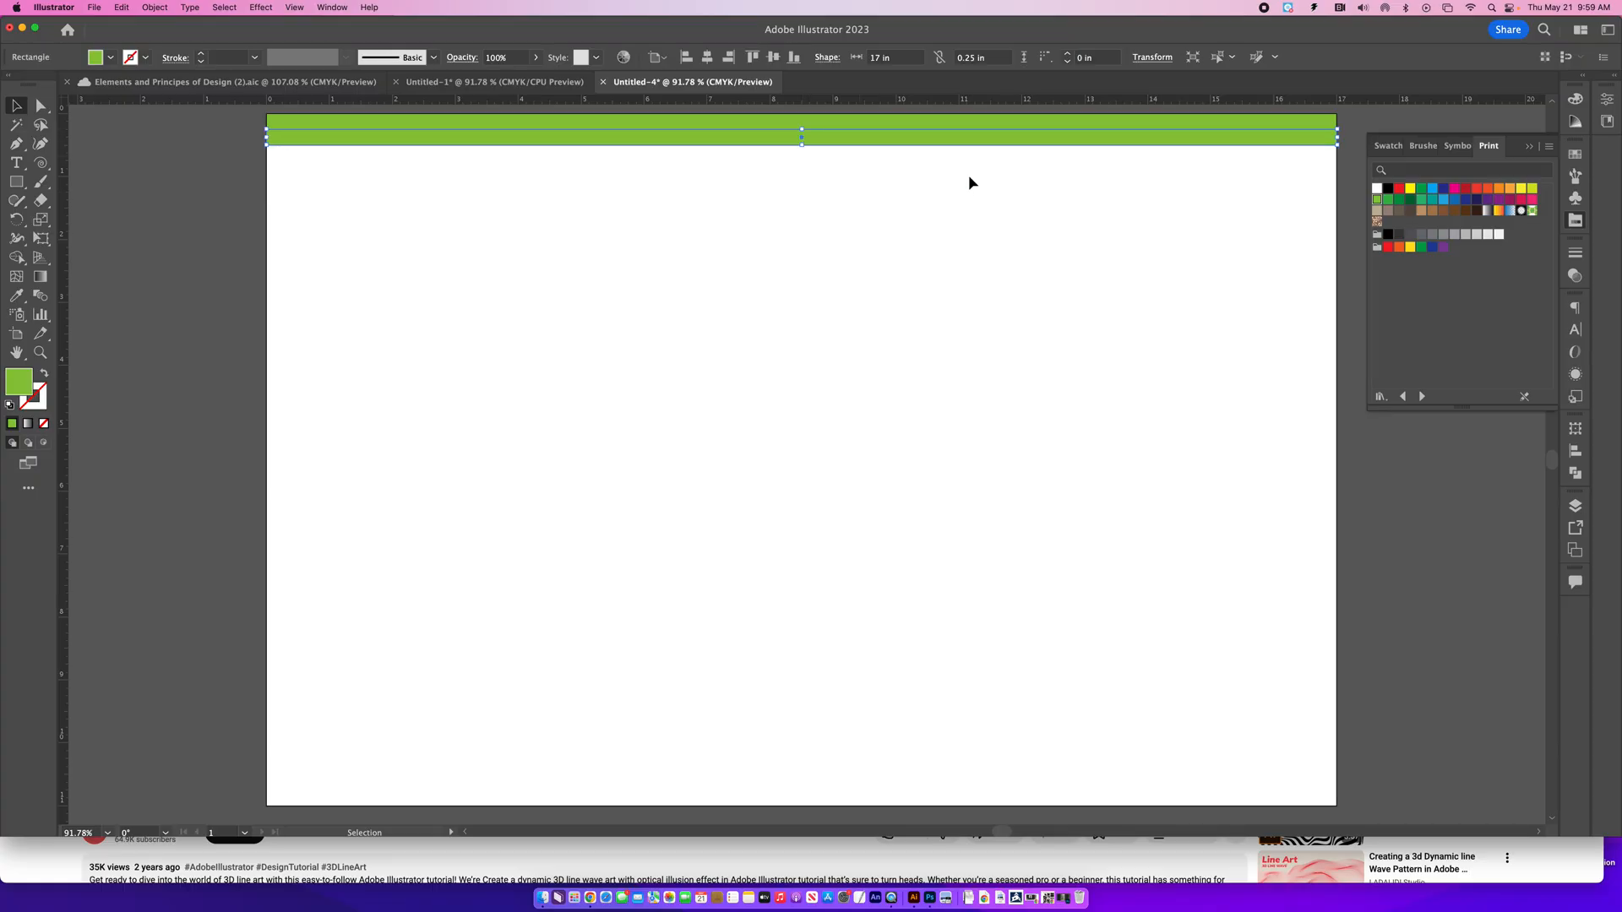
{"action": "left_click", "coordinate": [1389, 191]}
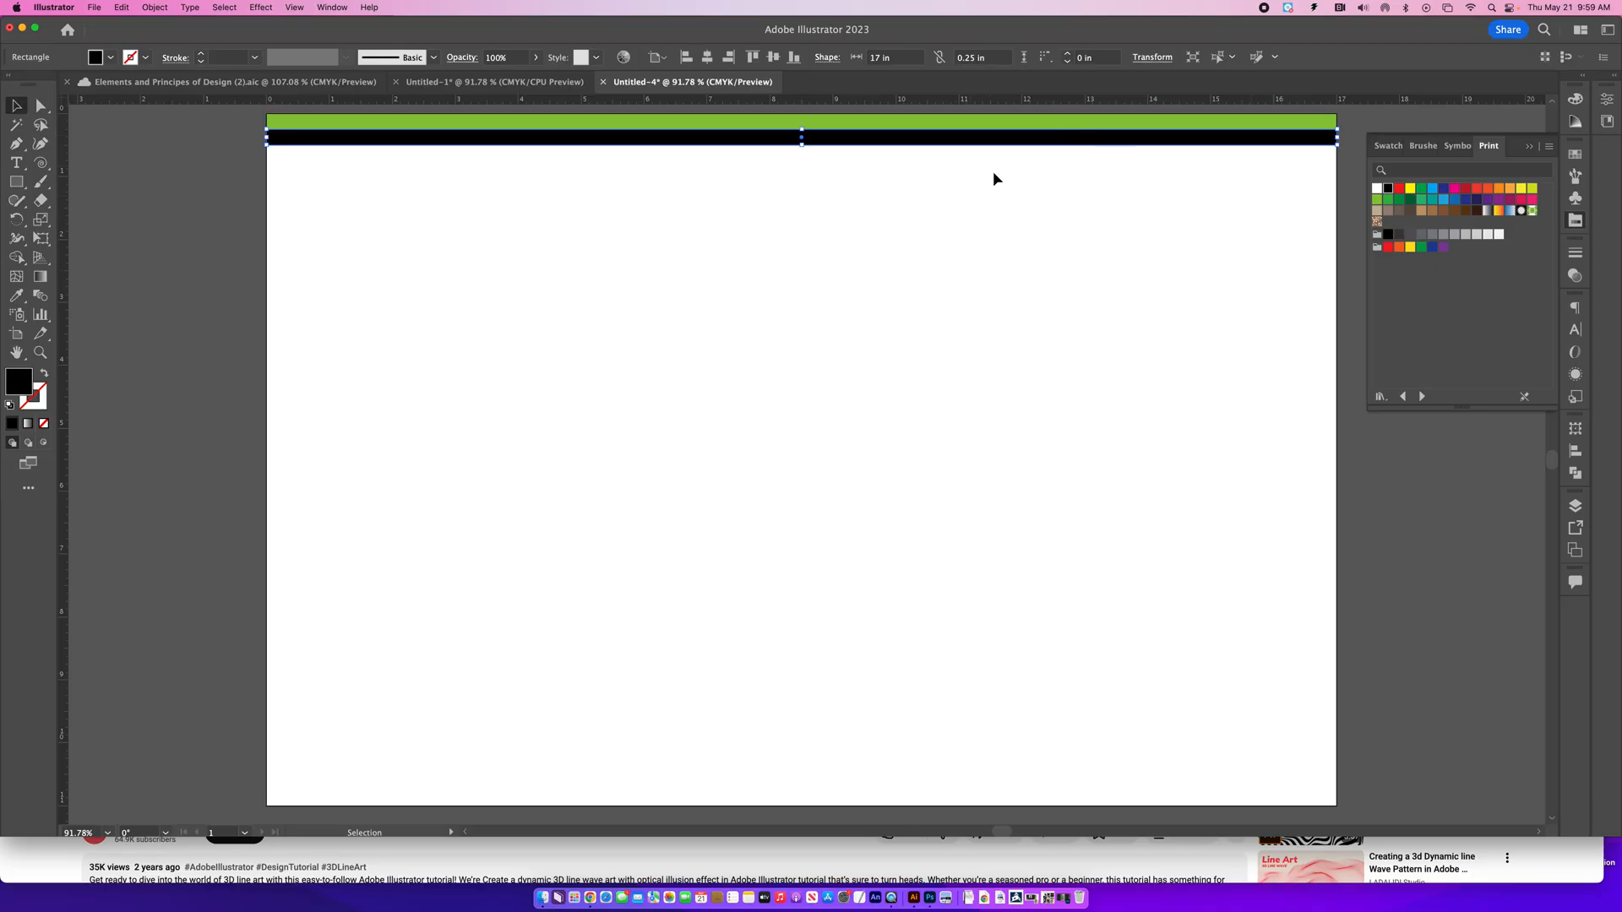
- Select the green and black strips together and duplicate the pair directly beneath them
{"action": "left_click", "coordinate": [676, 124]}
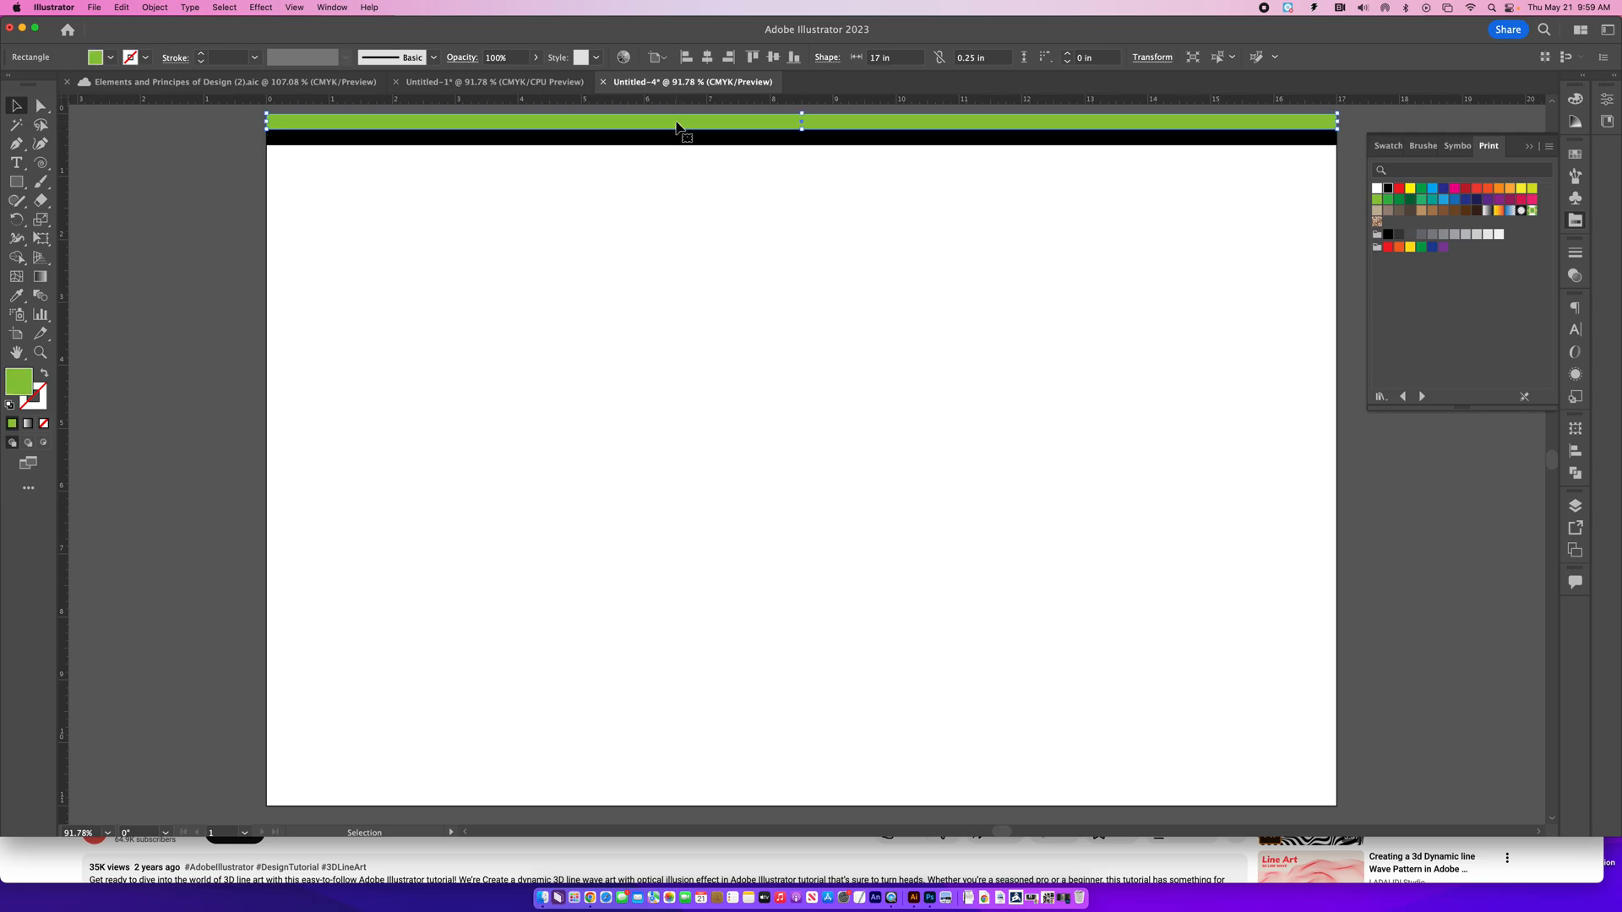
{"action": "left_click", "coordinate": [646, 138], "text": "shift"}
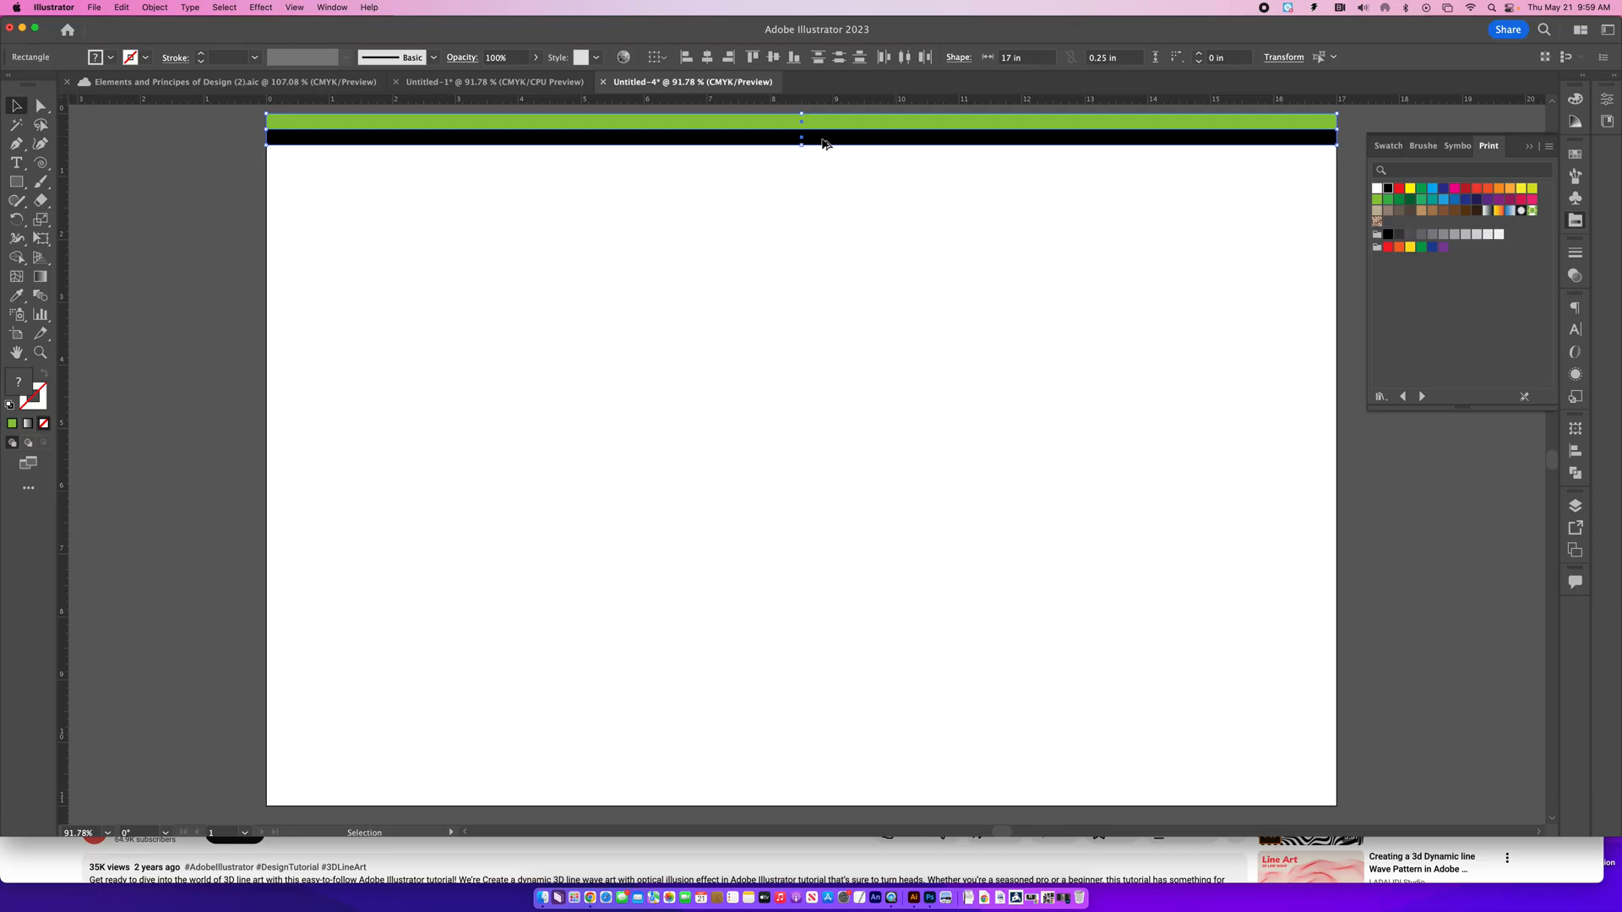
{"action": "mouse_move", "coordinate": [715, 144]}
{"action": "left_mouse_down"}
{"action": "mouse_move", "coordinate": [713, 191]}
{"action": "mouse_move", "coordinate": [710, 142]}
{"action": "left_mouse_up"}
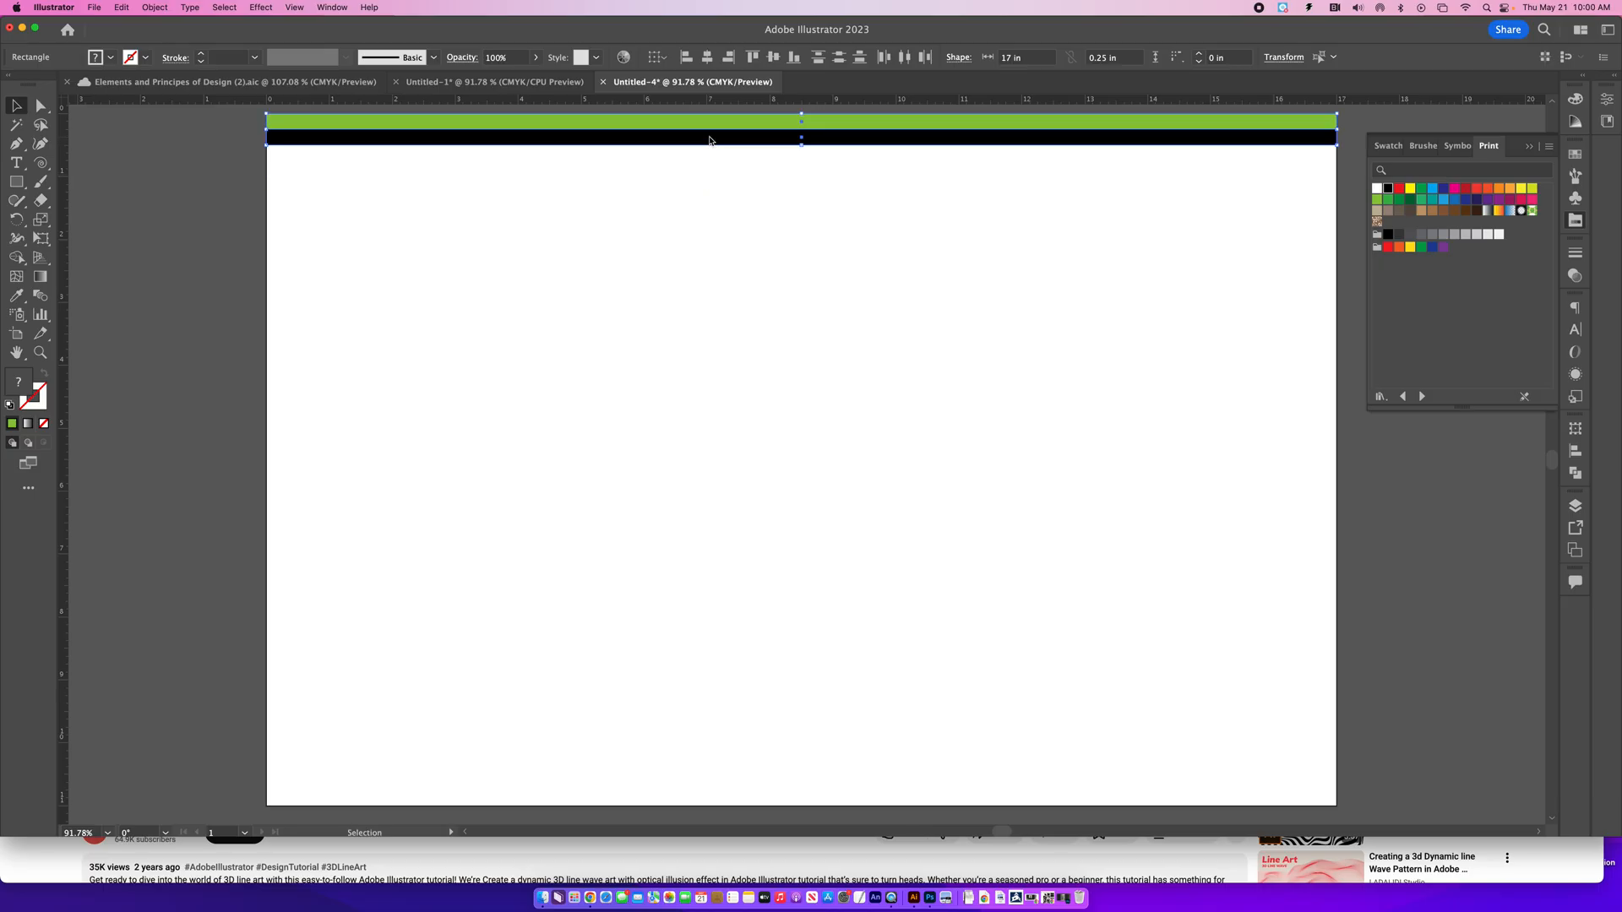
{"action": "left_click_drag", "start_coordinate": [708, 146], "coordinate": [709, 181]}
{"action": "left_click_drag", "start_coordinate": [709, 174], "coordinate": [712, 175]}
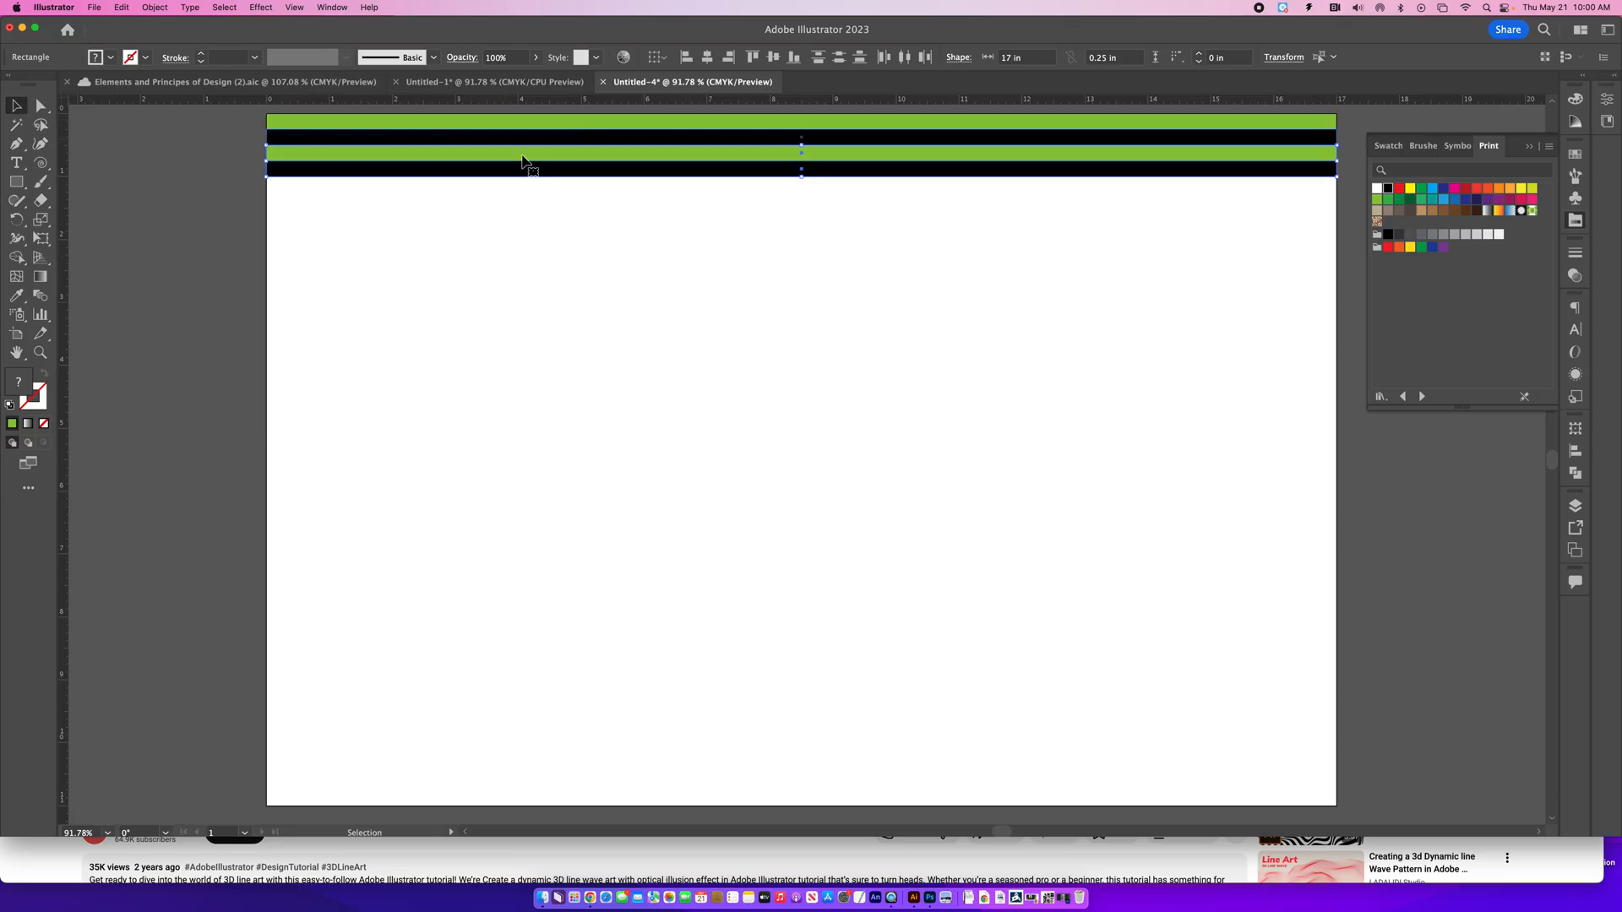
- Duplicate the whole stripe stack directly beneath itself three times, doubling it each time to reach 32 stripes
{"action": "left_click_drag", "start_coordinate": [233, 122], "coordinate": [380, 220]}
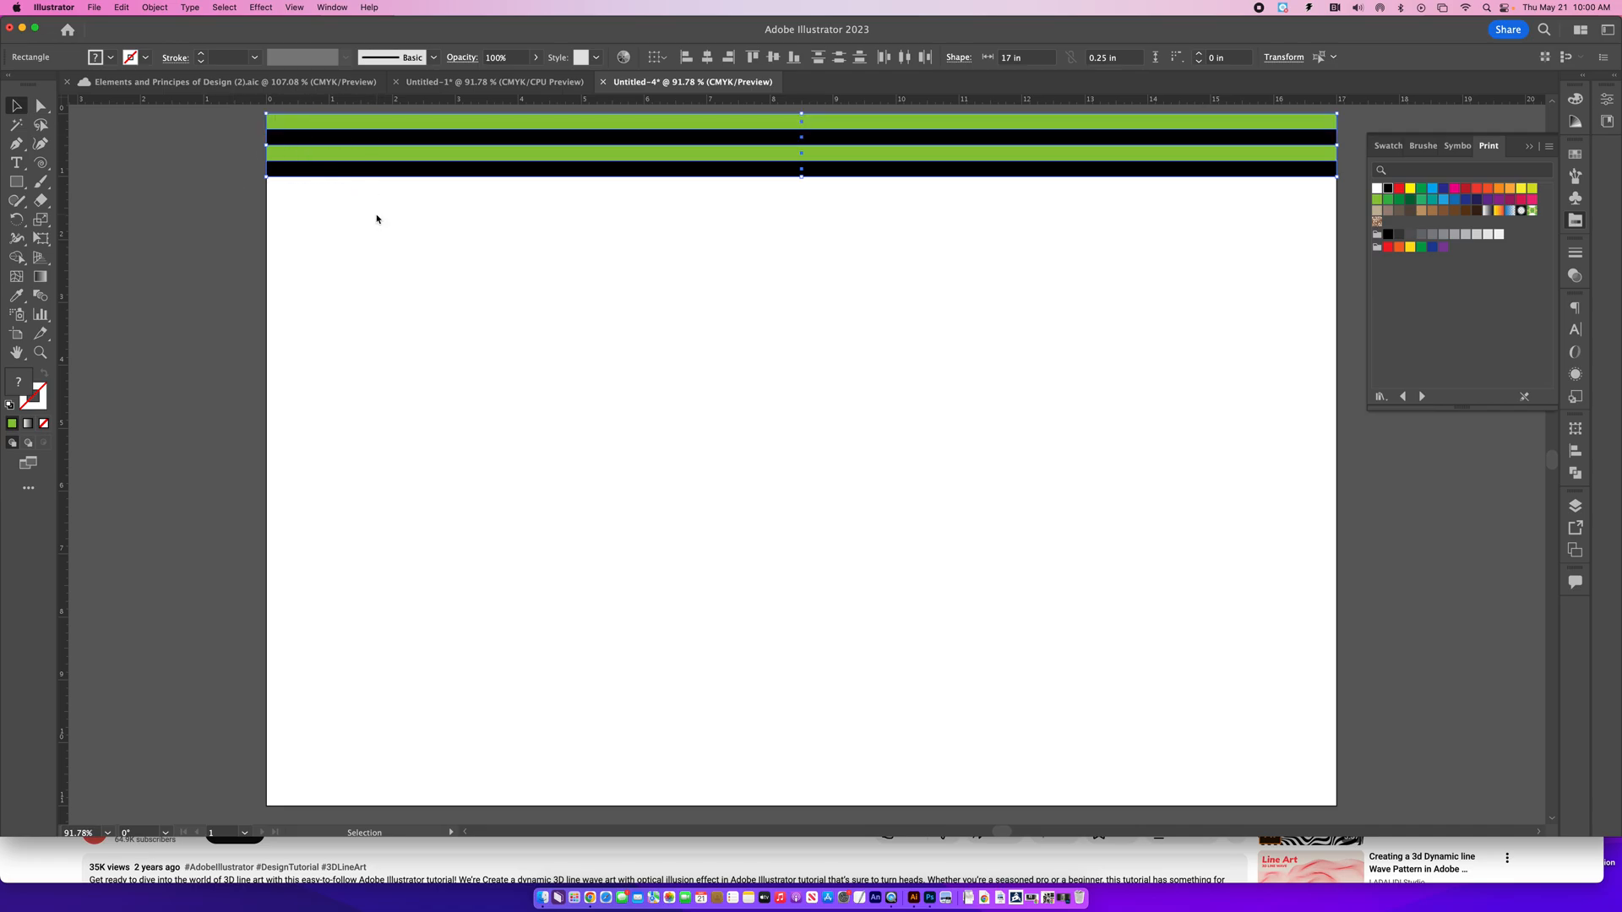
{"action": "left_click_drag", "start_coordinate": [536, 177], "coordinate": [537, 241]}
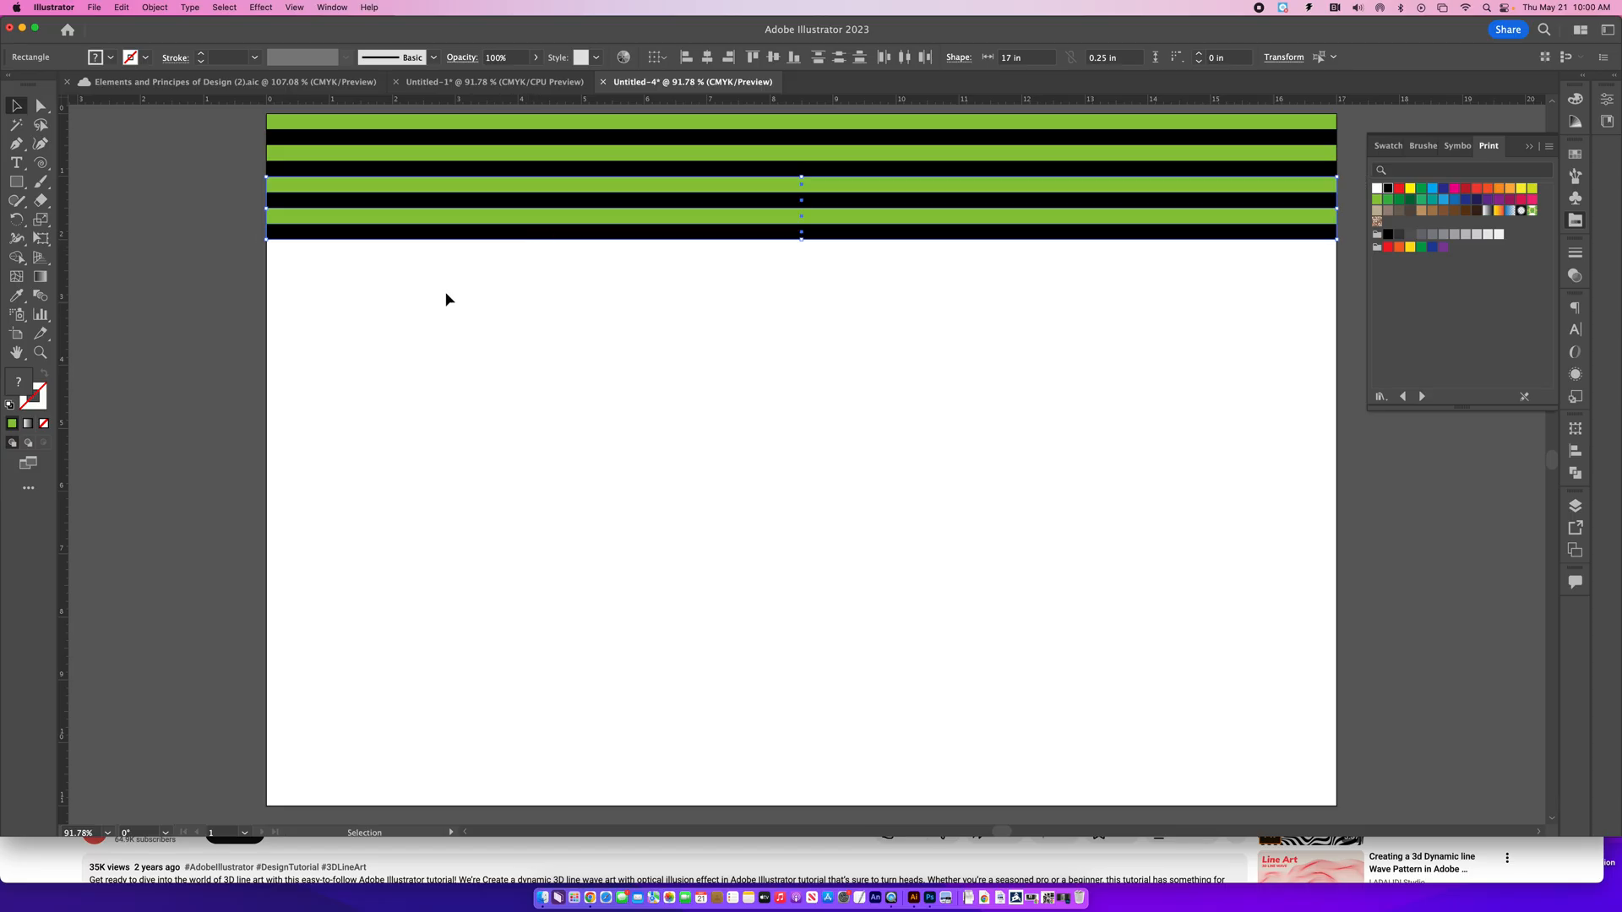
{"action": "key", "text": "super+a"}
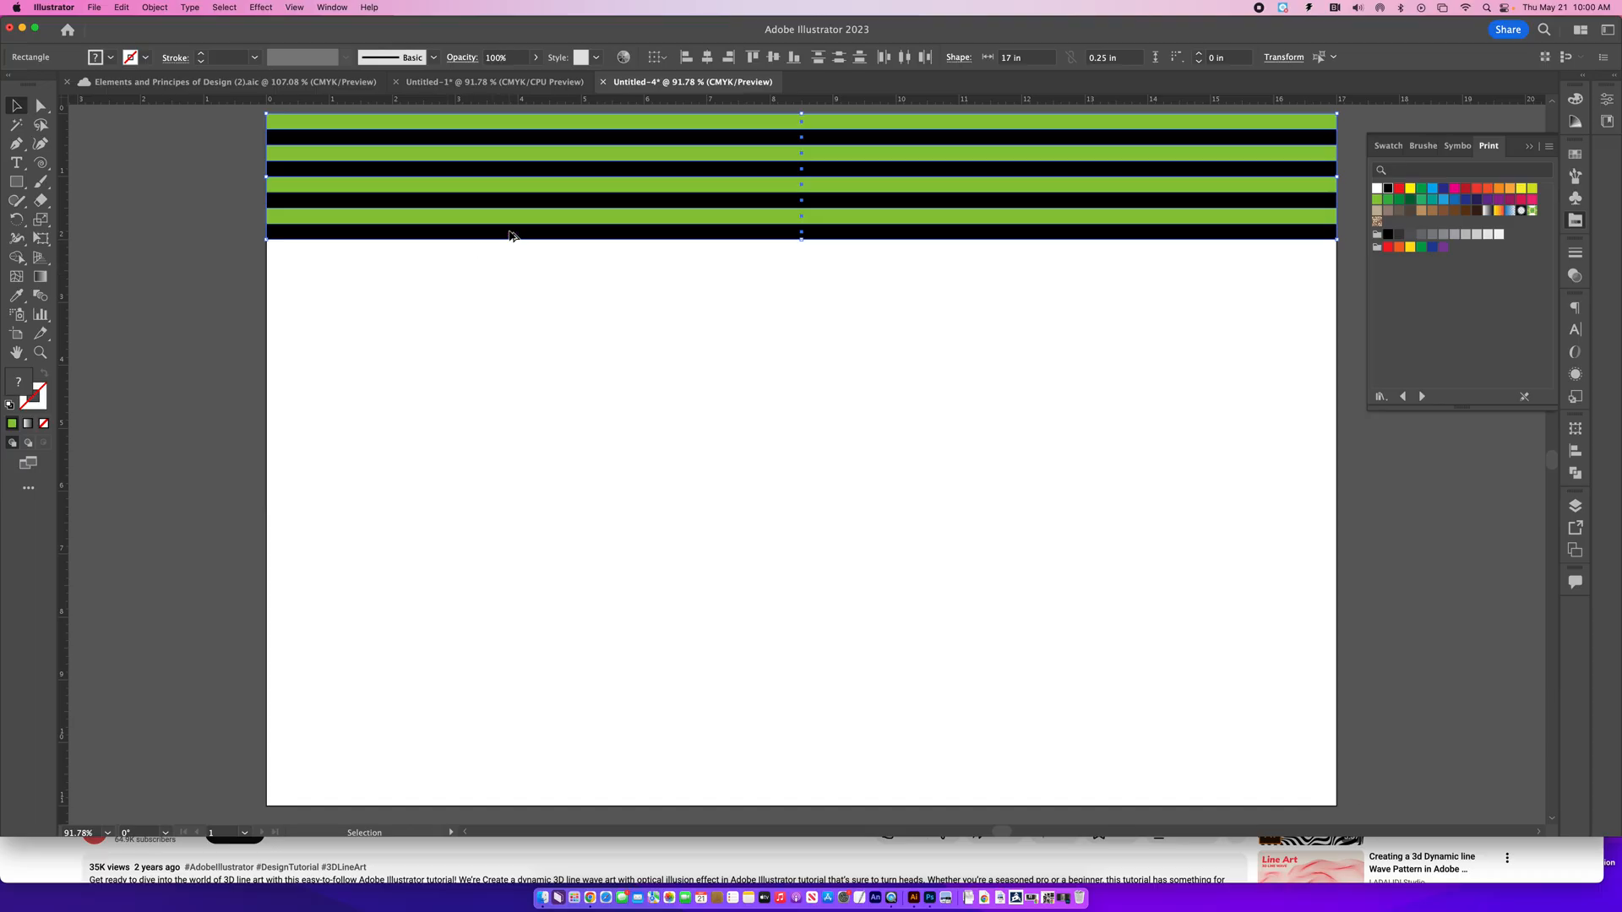
{"action": "left_click_drag", "start_coordinate": [509, 239], "coordinate": [511, 364]}
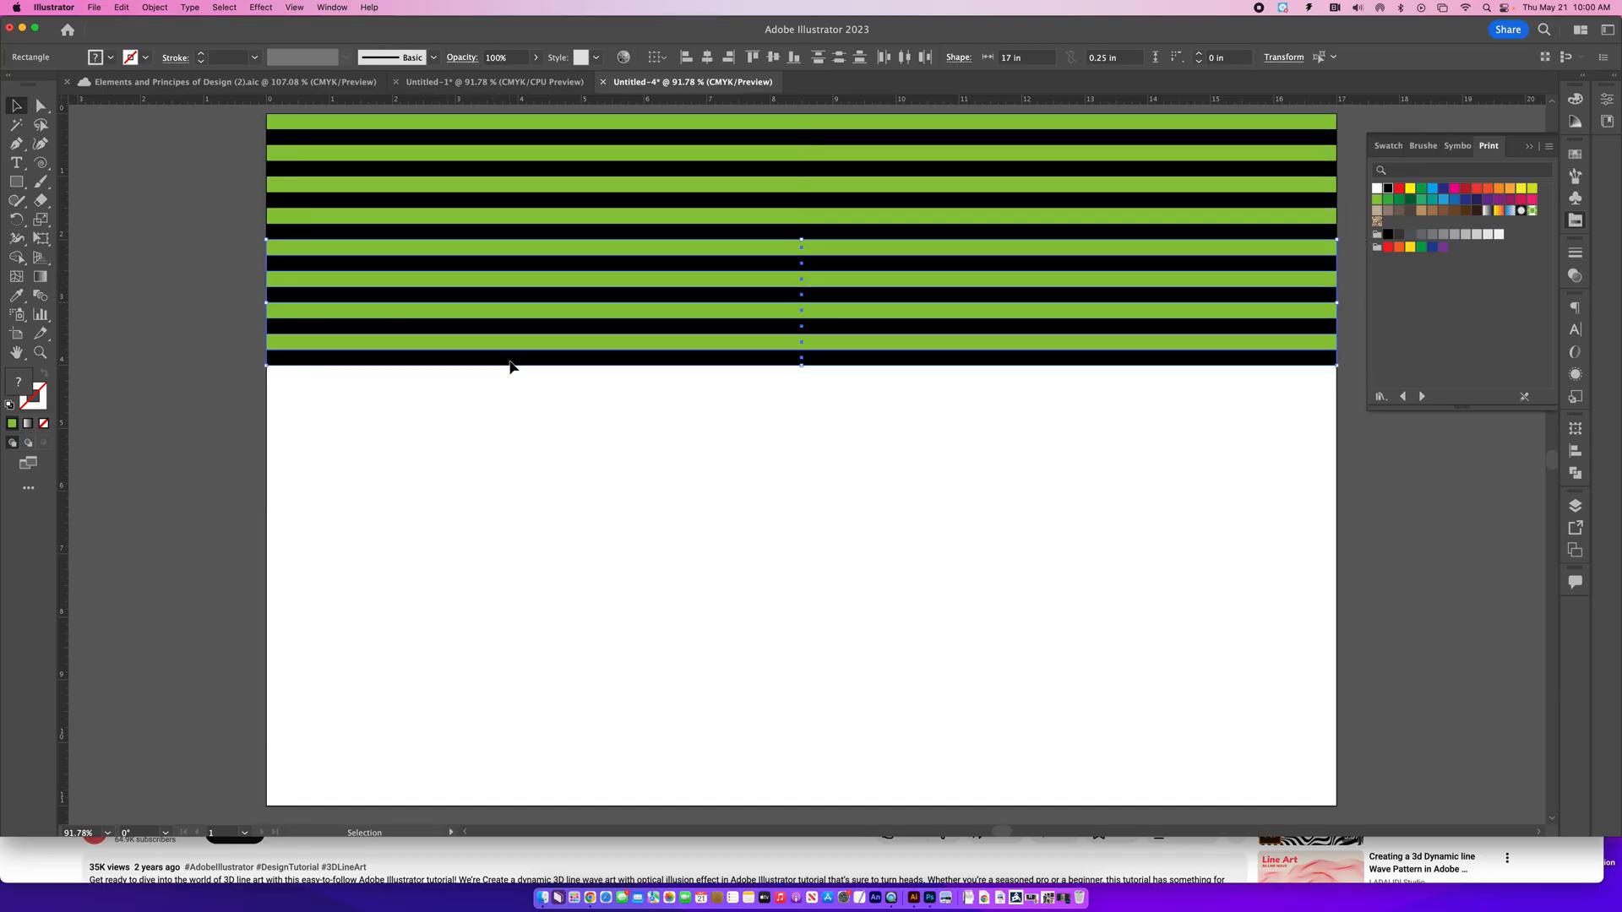
{"action": "left_click_drag", "start_coordinate": [233, 117], "coordinate": [516, 456]}
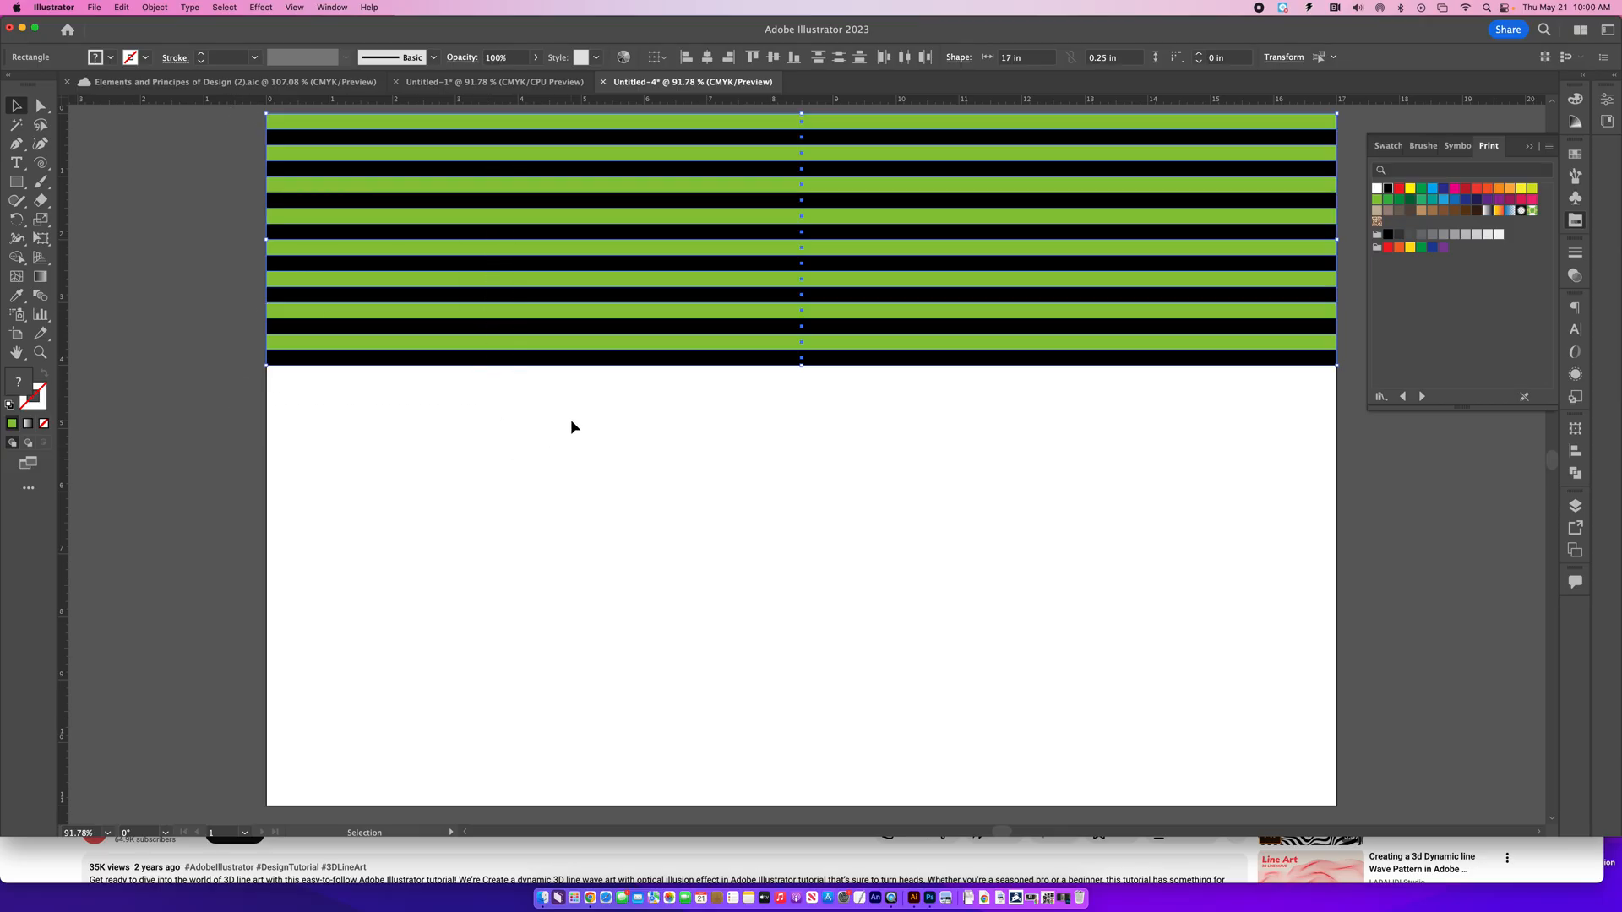
{"action": "left_click_drag", "start_coordinate": [762, 363], "coordinate": [762, 614]}
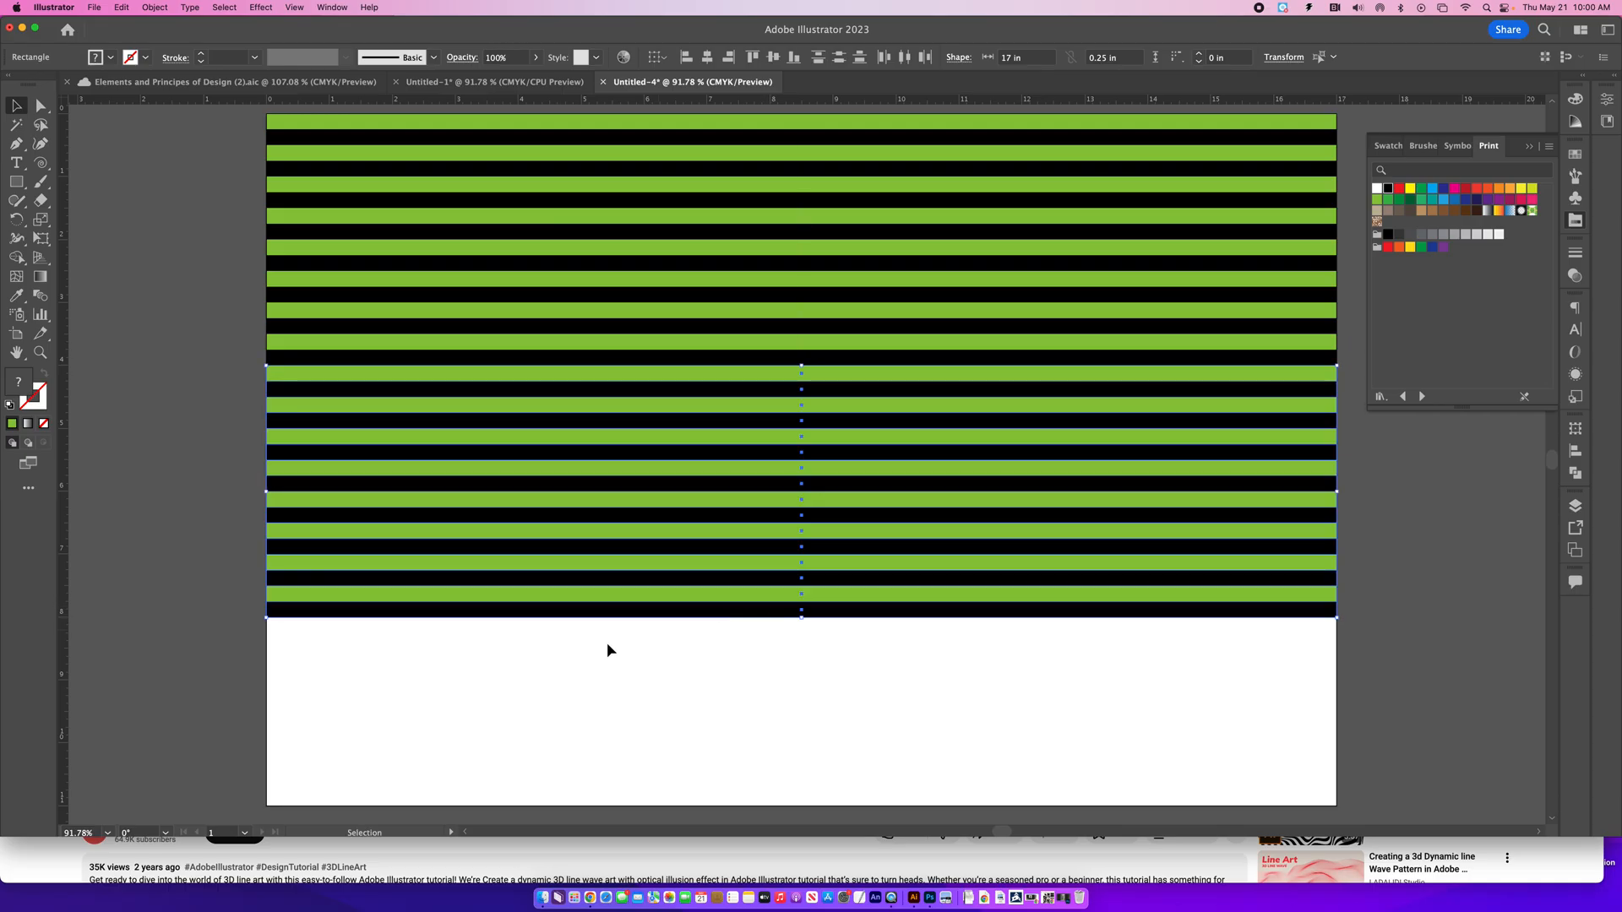
- Duplicate the lowest twelve stripes directly beneath the stack to fill the rest of the artboard
{"action": "left_click", "coordinate": [187, 523]}
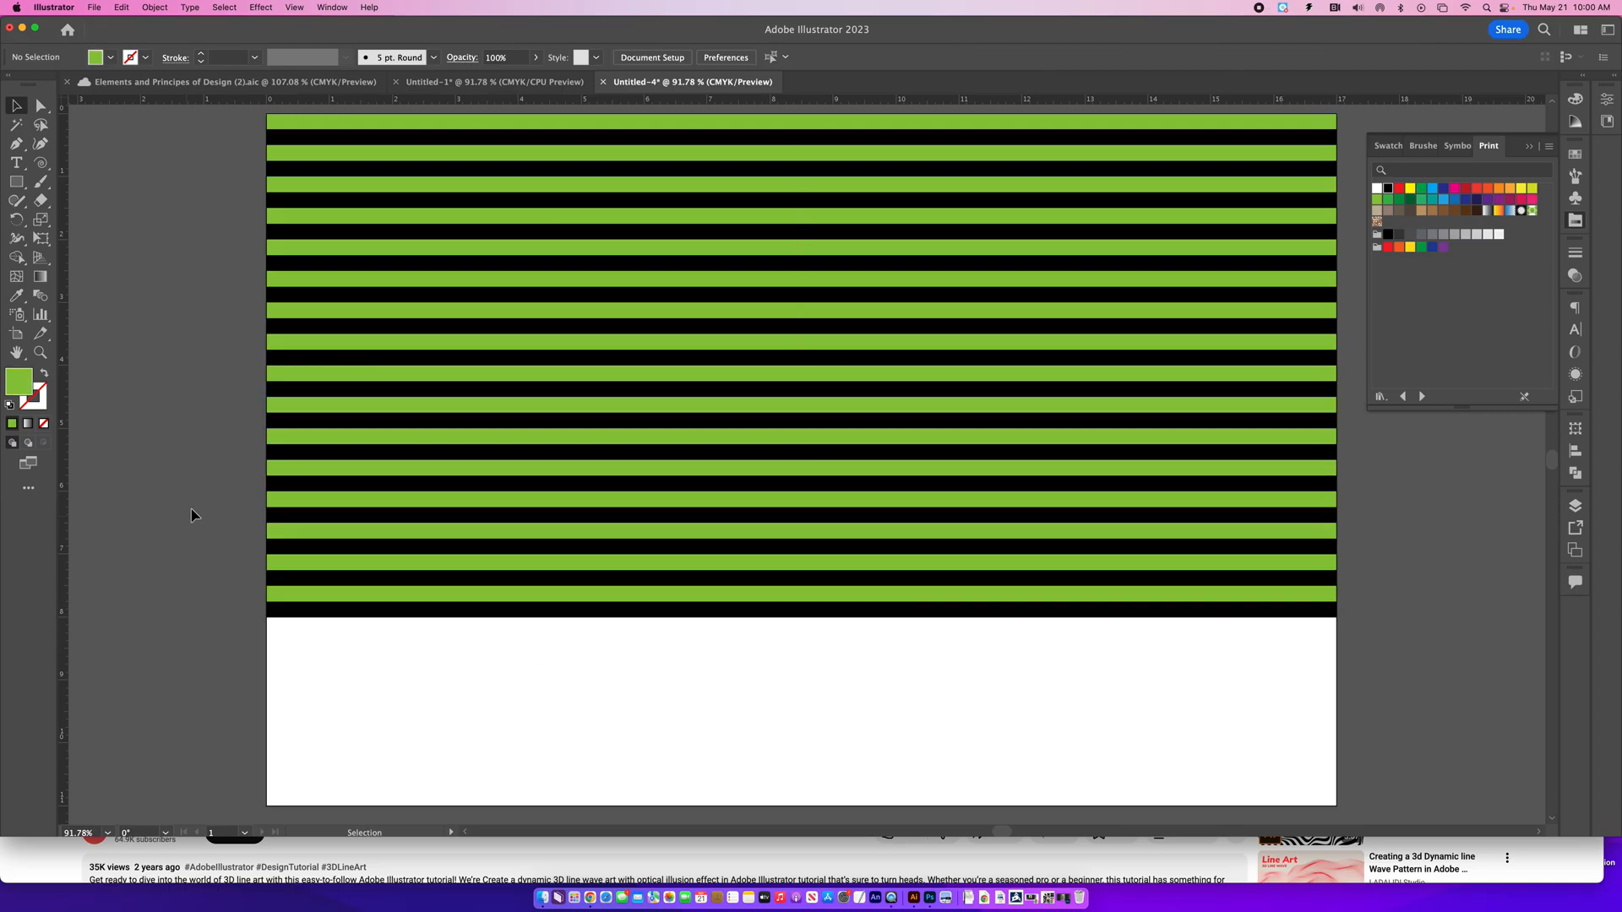
{"action": "left_click_drag", "start_coordinate": [238, 435], "coordinate": [483, 708]}
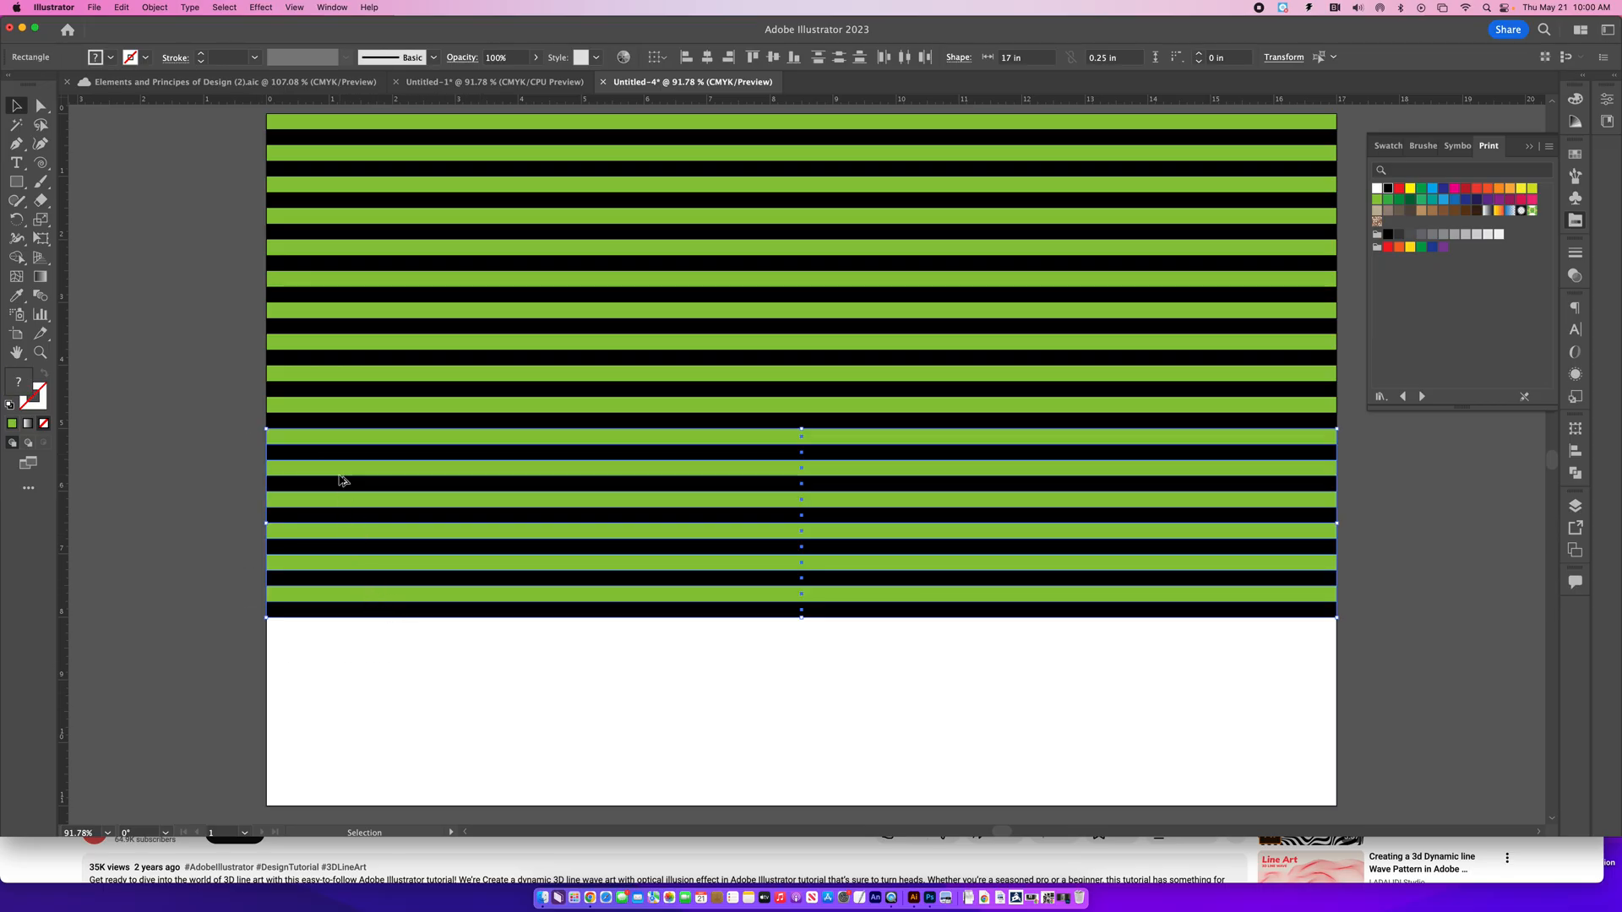
{"action": "left_click_drag", "start_coordinate": [551, 619], "coordinate": [551, 809]}
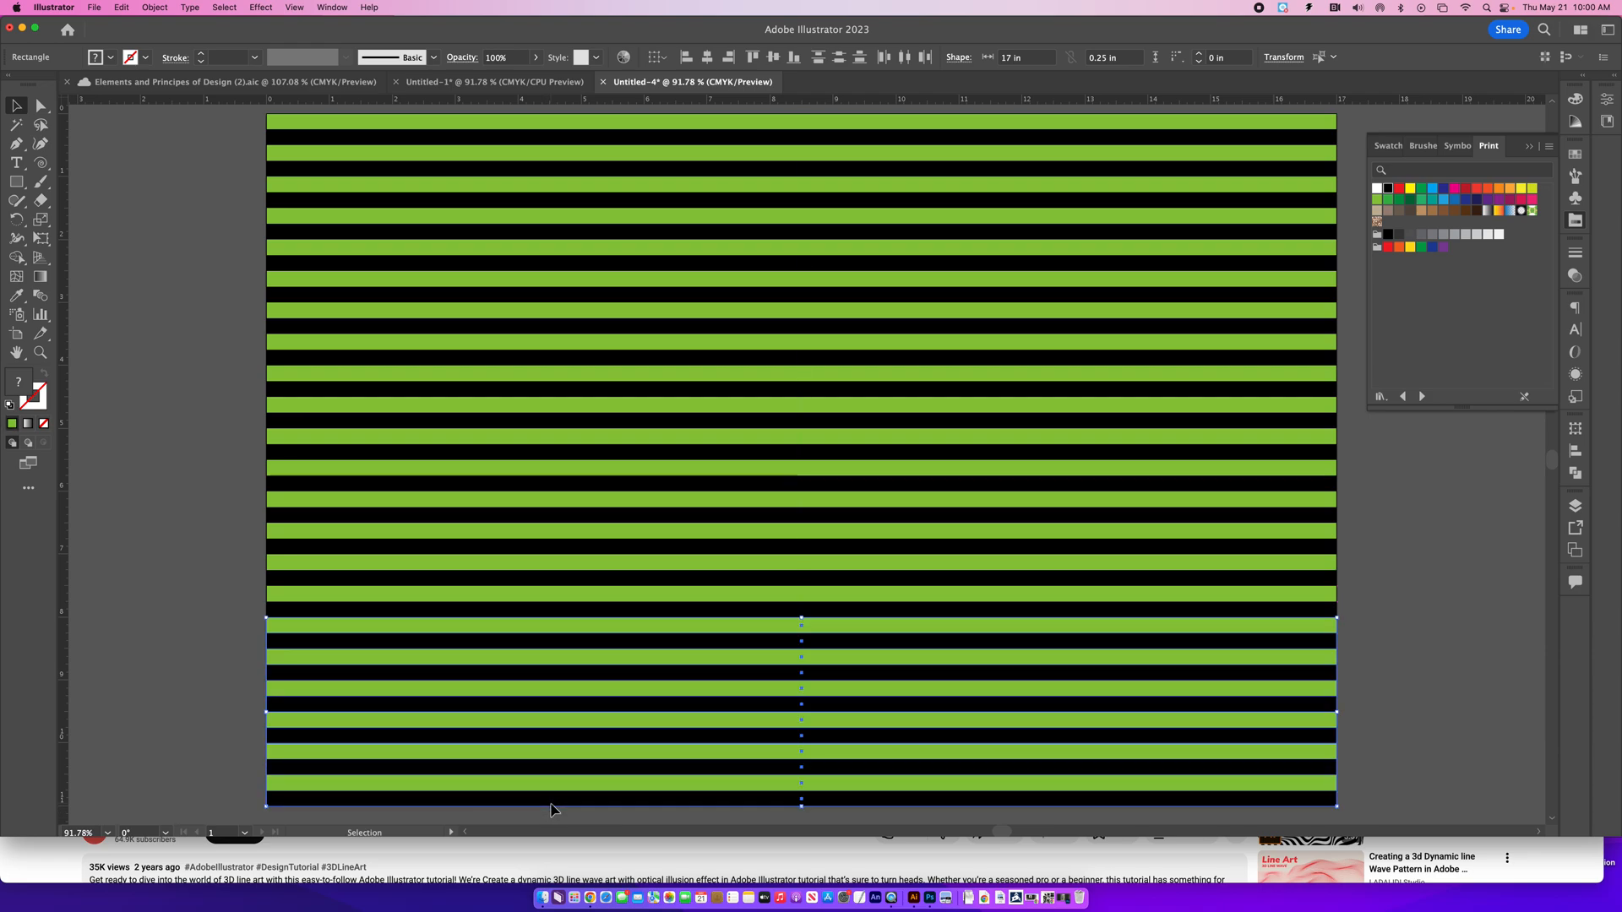
{"action": "left_click_drag", "start_coordinate": [211, 766], "coordinate": [337, 796]}
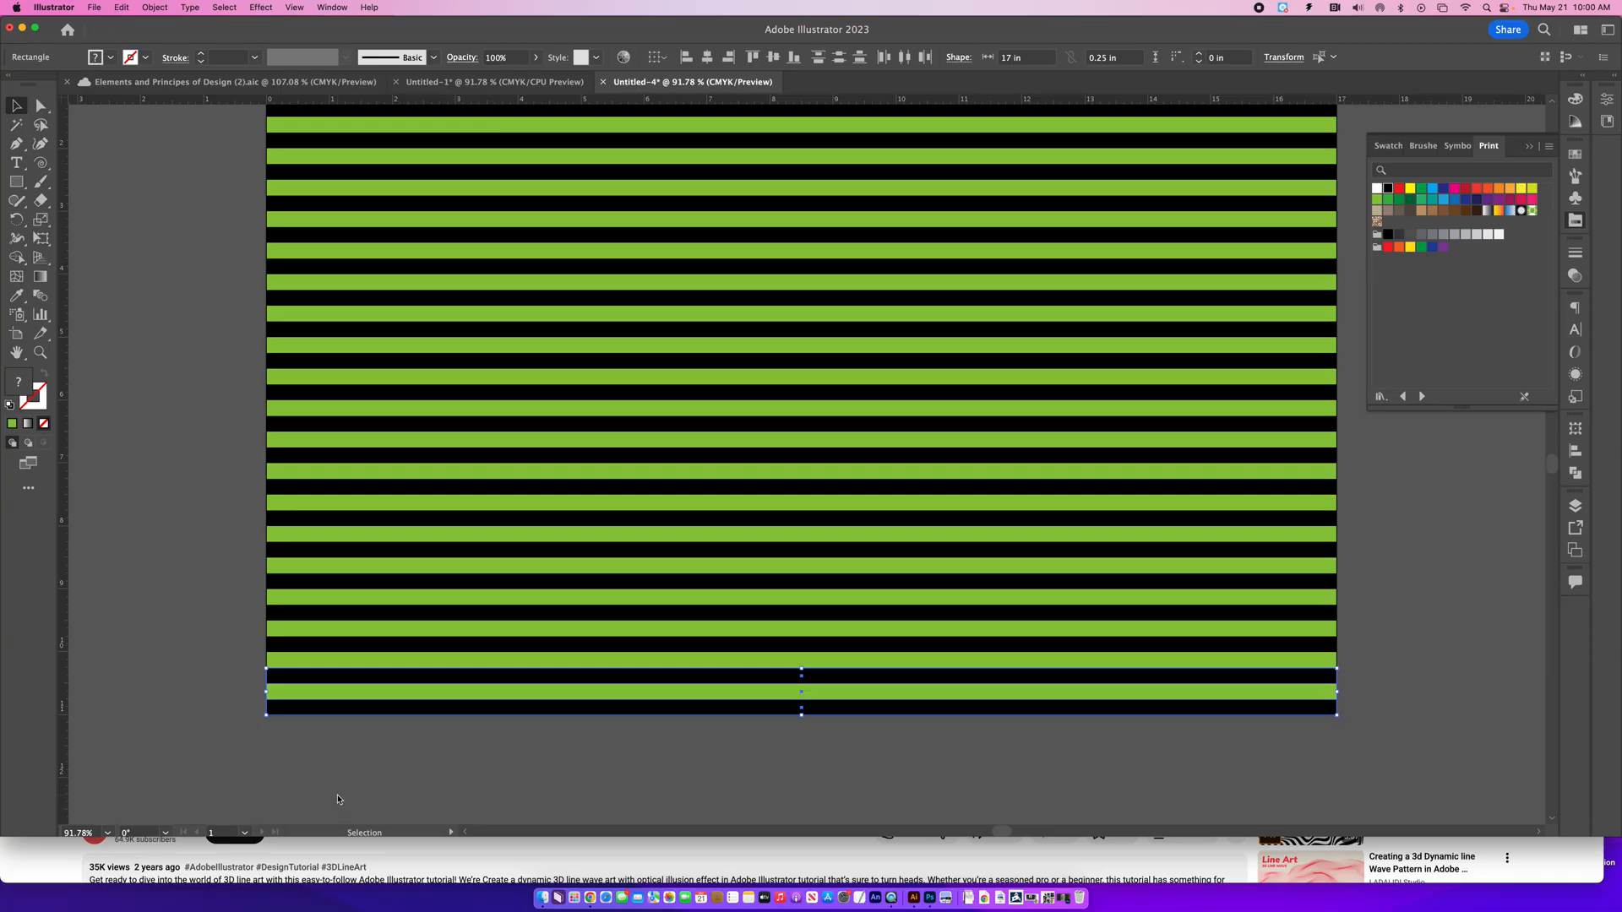
{"action": "key", "text": "Delete"}
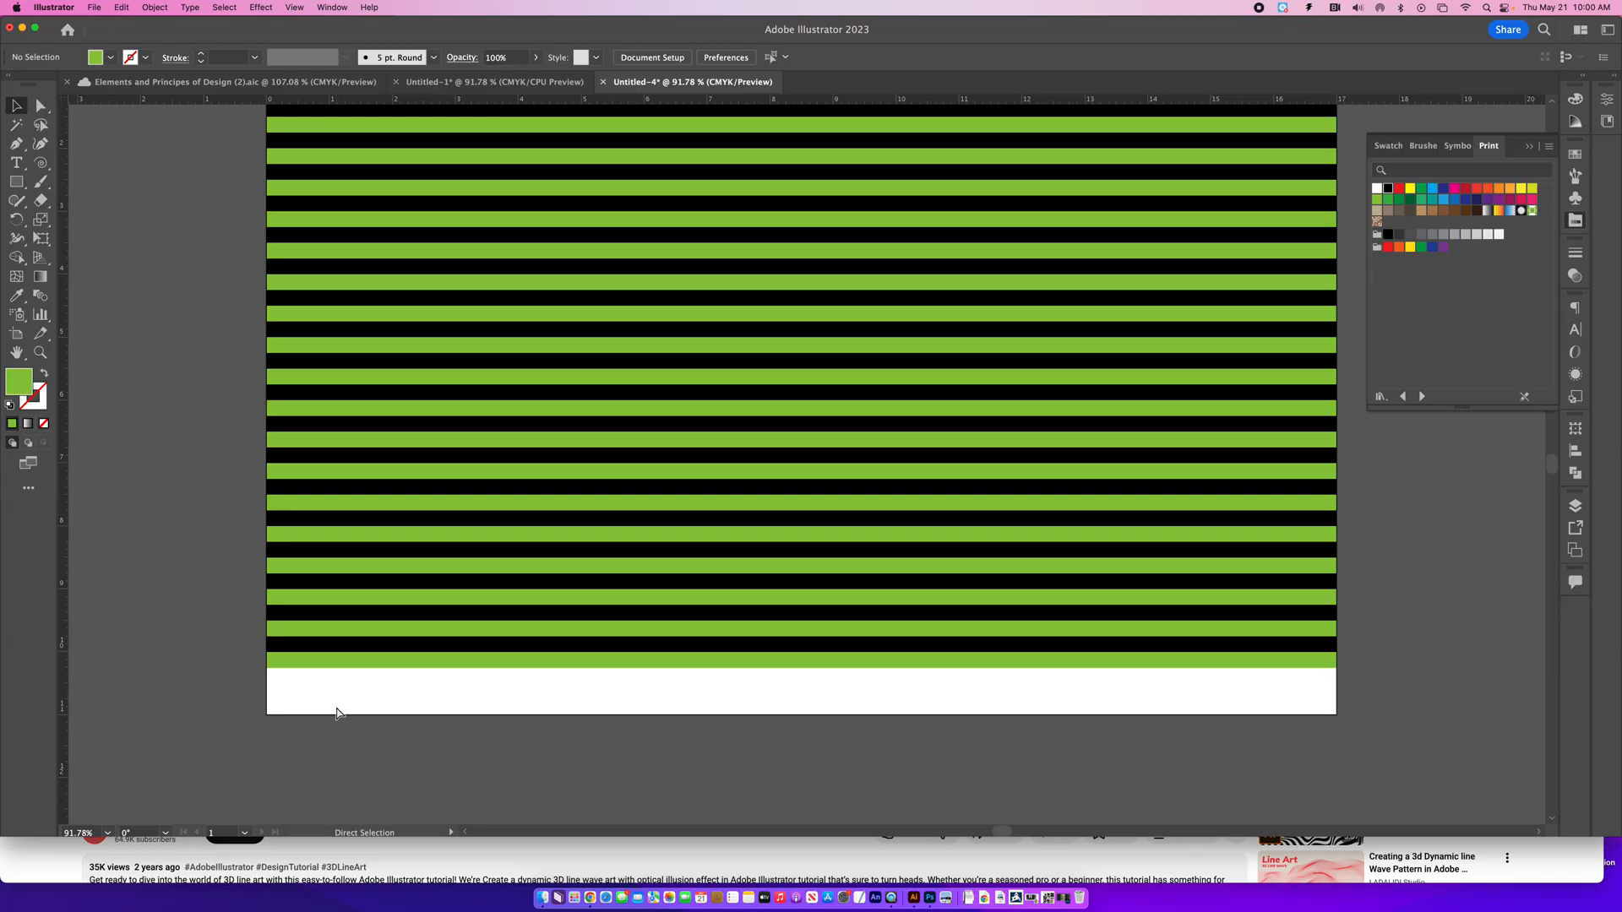
{"action": "key", "text": "super+z"}
{"action": "left_click", "coordinate": [259, 749]}
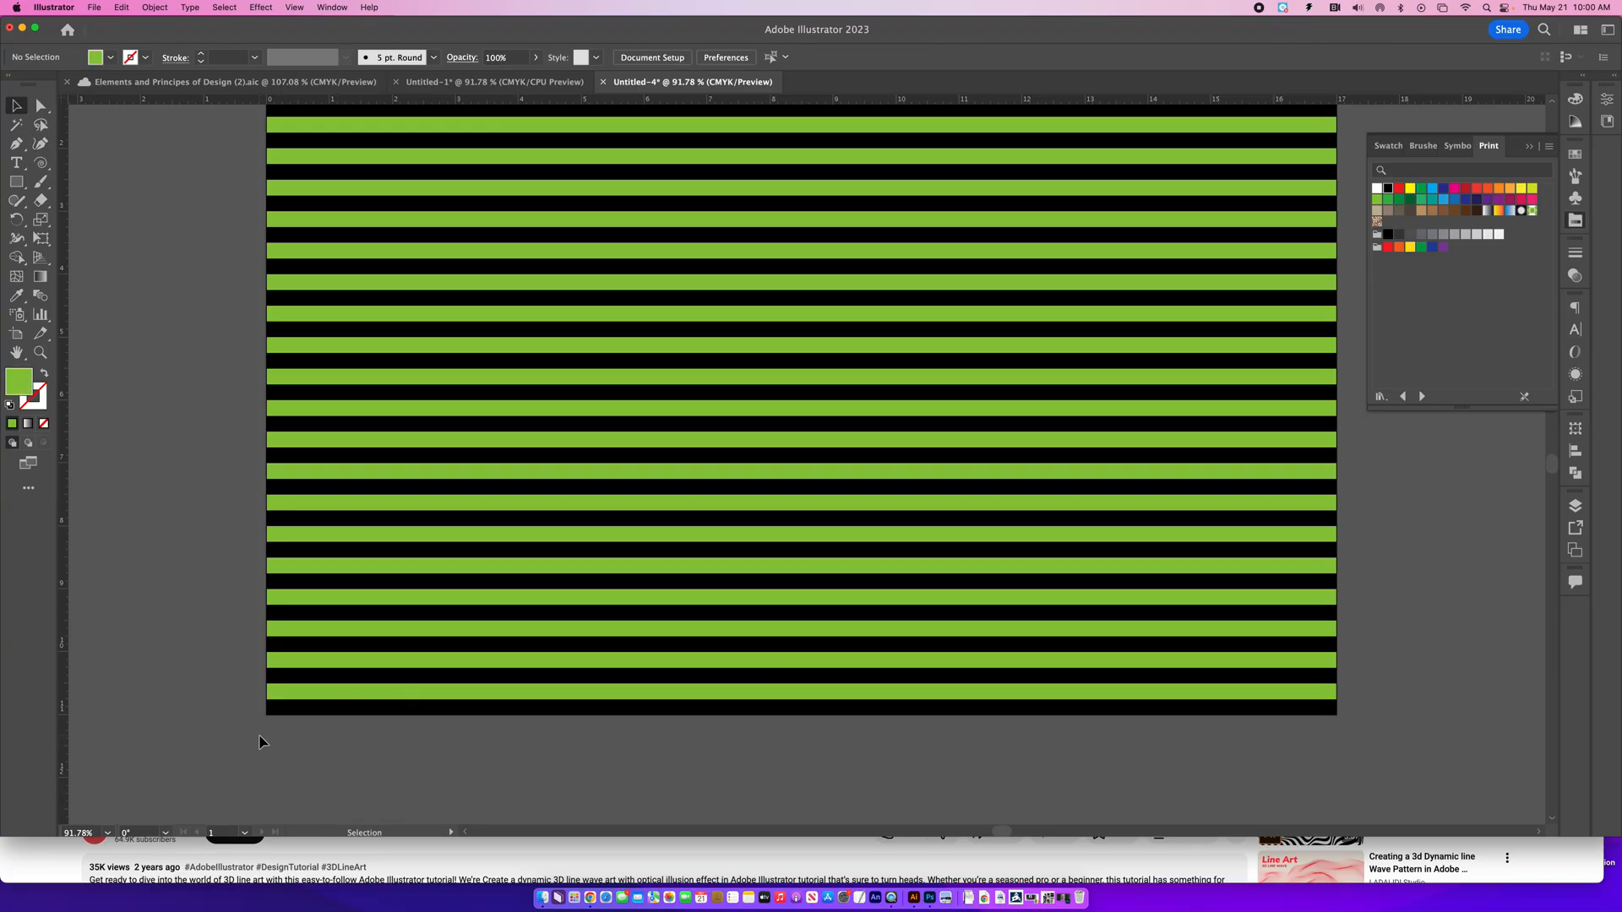
- Collapse the Print swatches and move all the stripes off the artboard onto the empty canvas just to its right
{"action": "left_click", "coordinate": [1529, 148]}
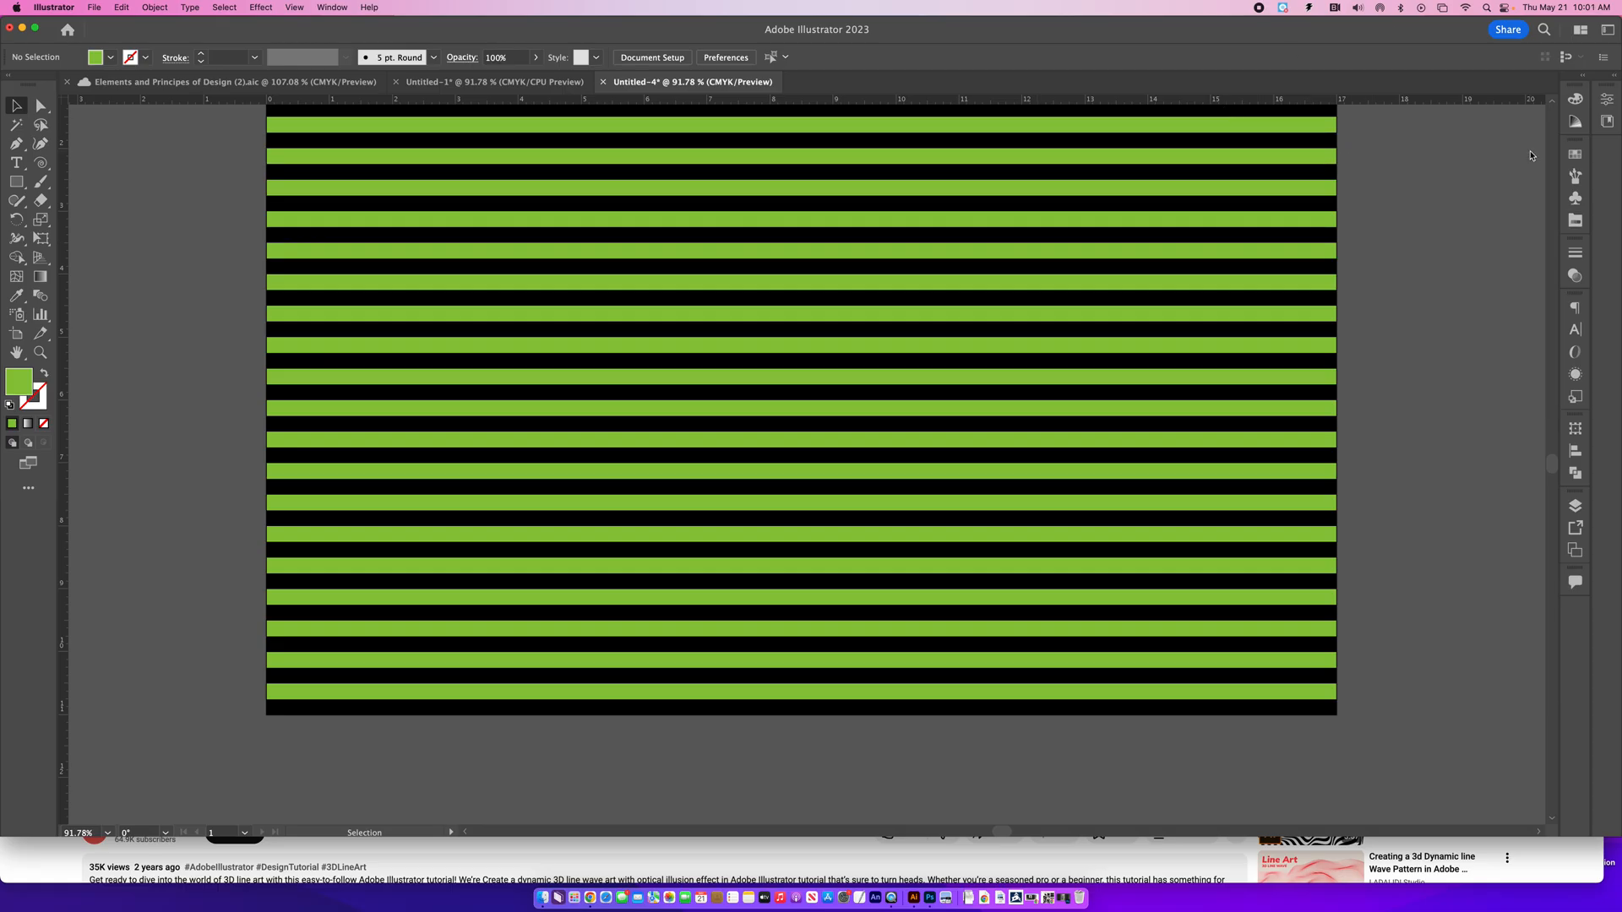
{"action": "key", "text": "super+minus"}
{"action": "key", "text": "super+minus"}
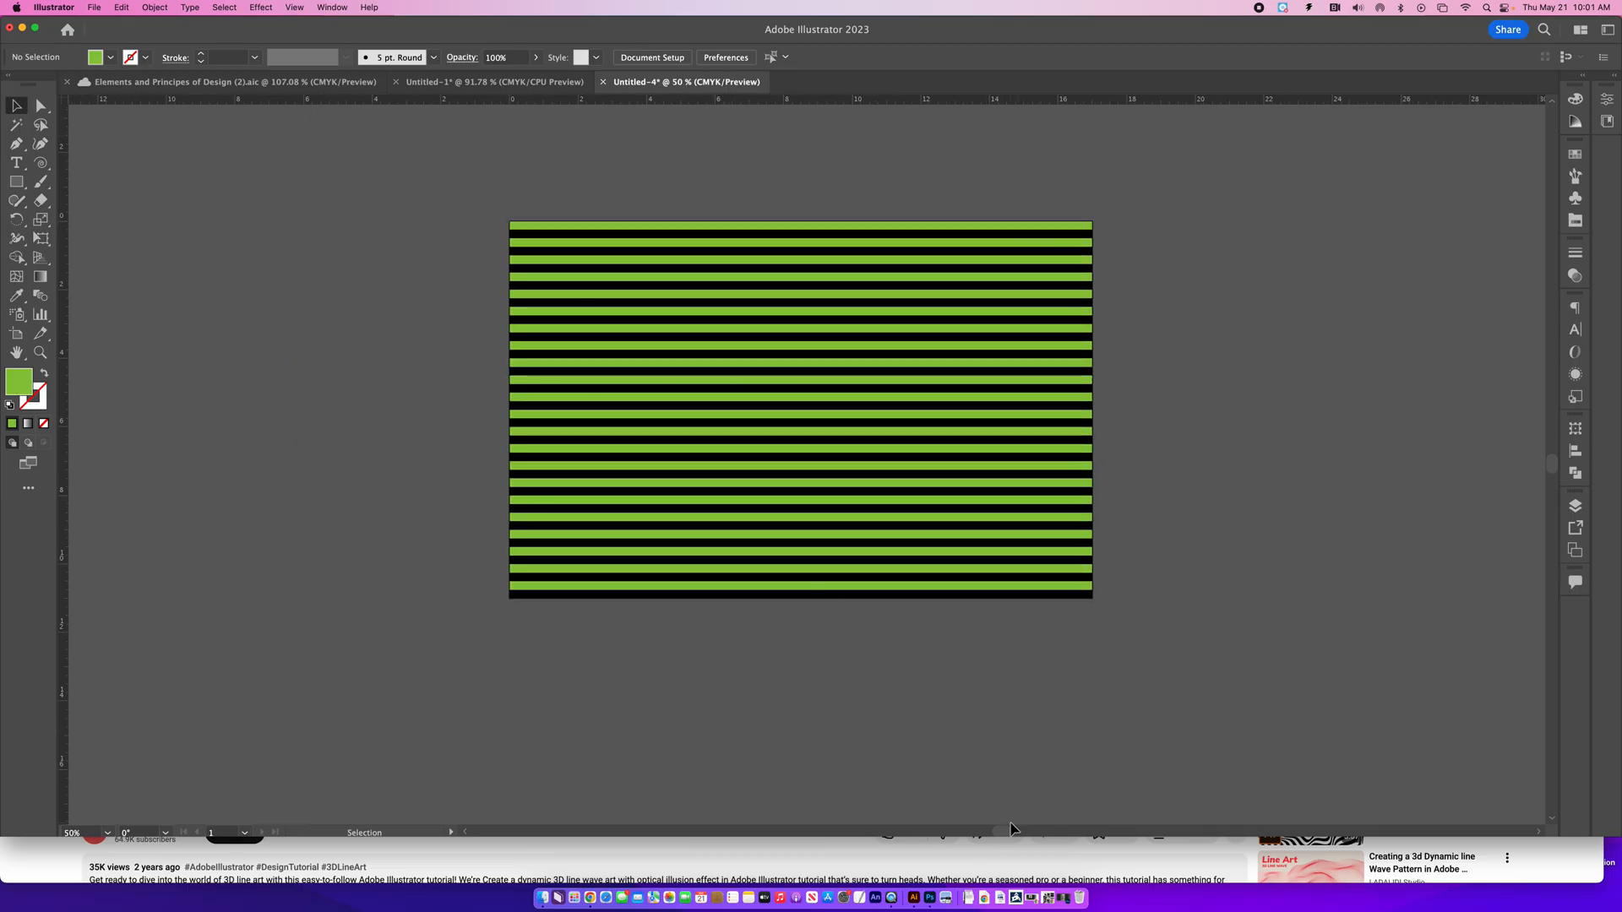
{"action": "scroll", "coordinate": [1011, 828], "scroll_direction": "right", "scroll_amount": 5}
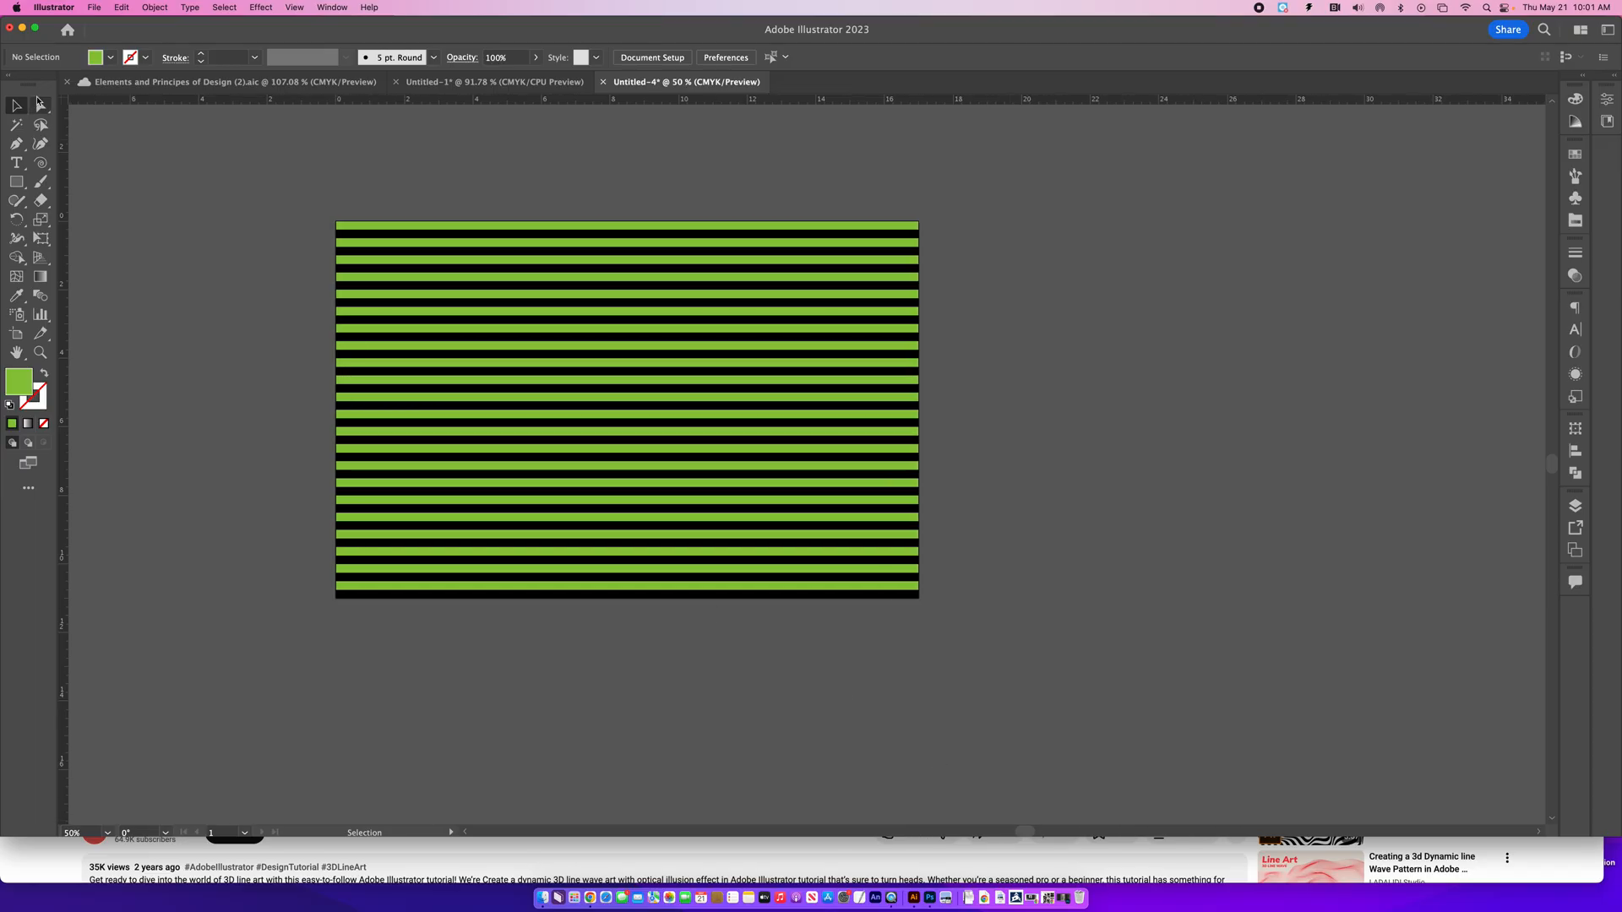
{"action": "key", "text": "super+a"}
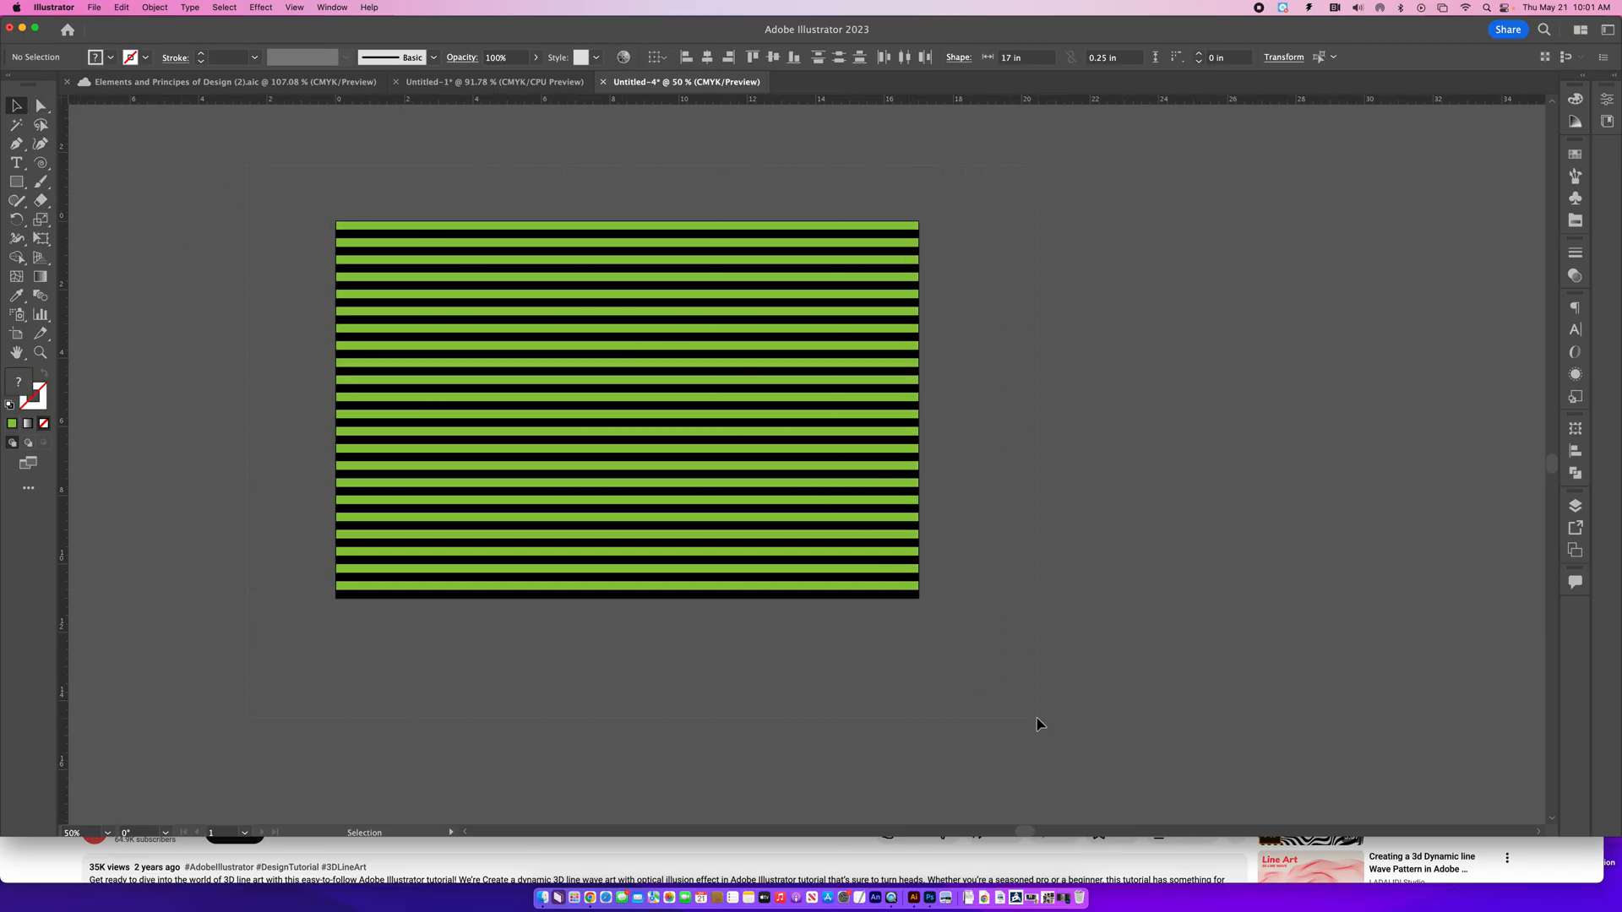
{"action": "left_click_drag", "start_coordinate": [608, 416], "coordinate": [1213, 423]}
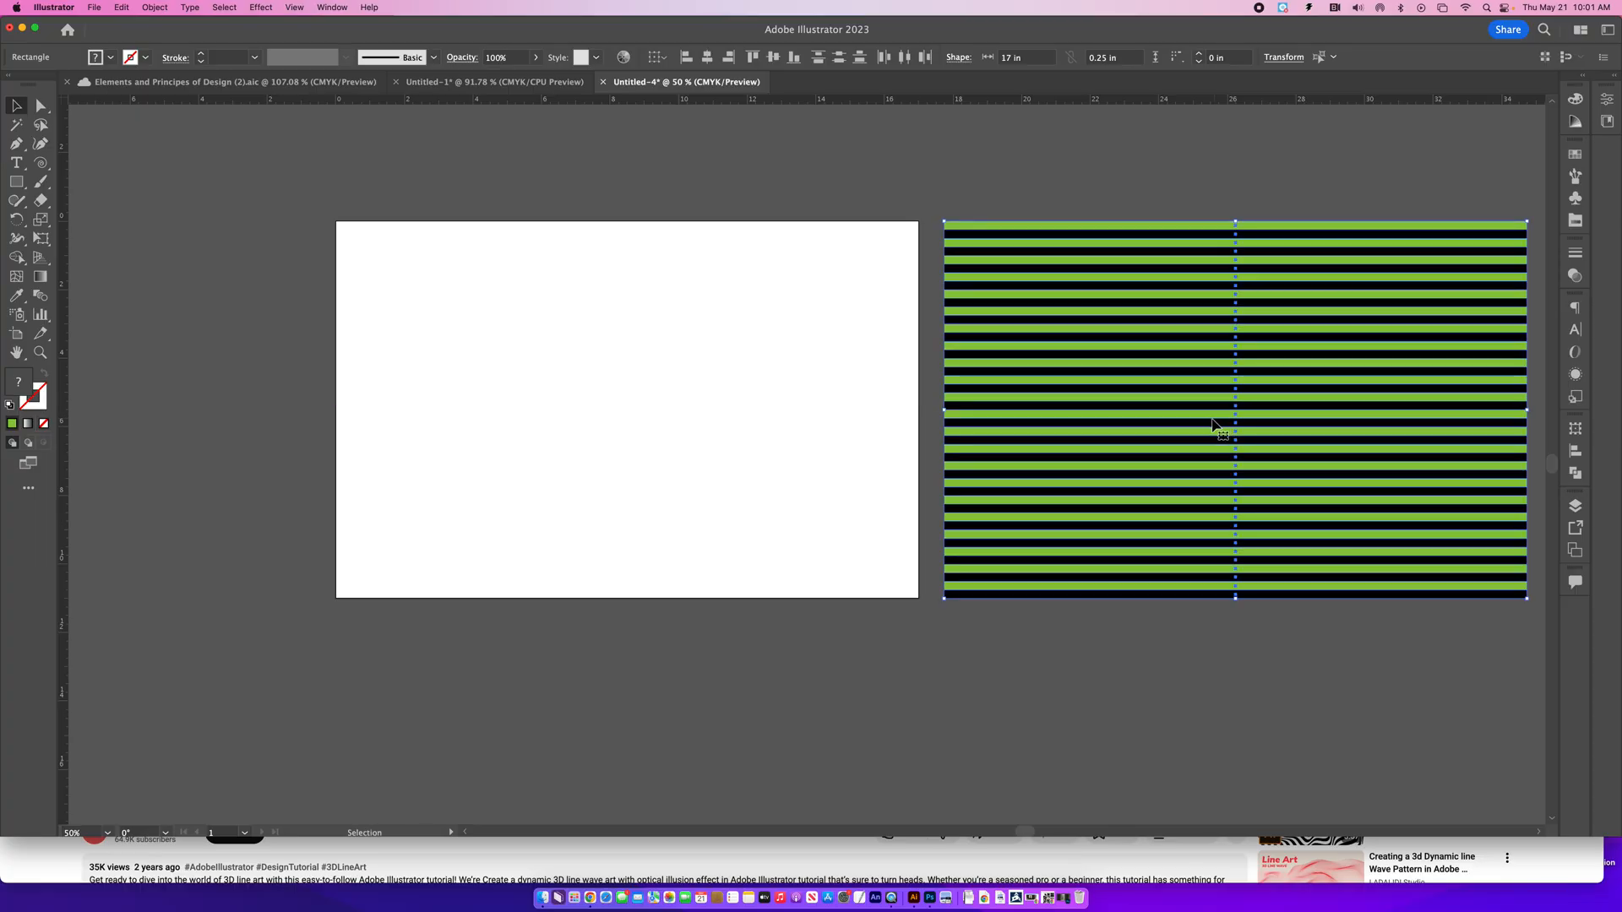
{"action": "left_click", "coordinate": [200, 343]}
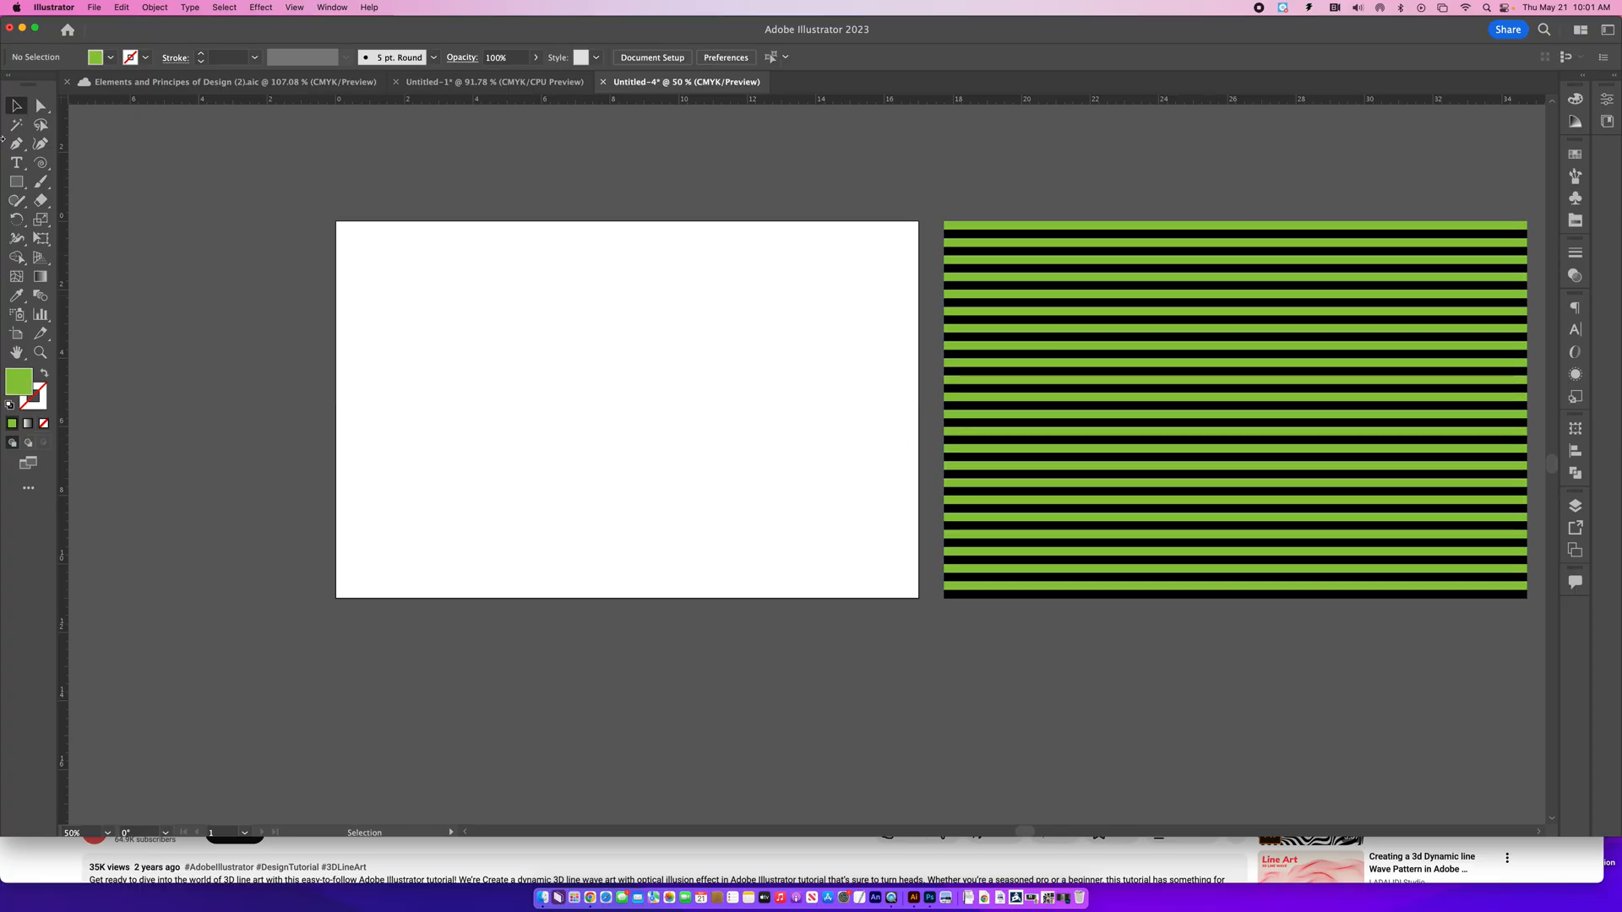
- Set the drawing colors to no fill and a black stroke
{"action": "left_click", "coordinate": [45, 376]}
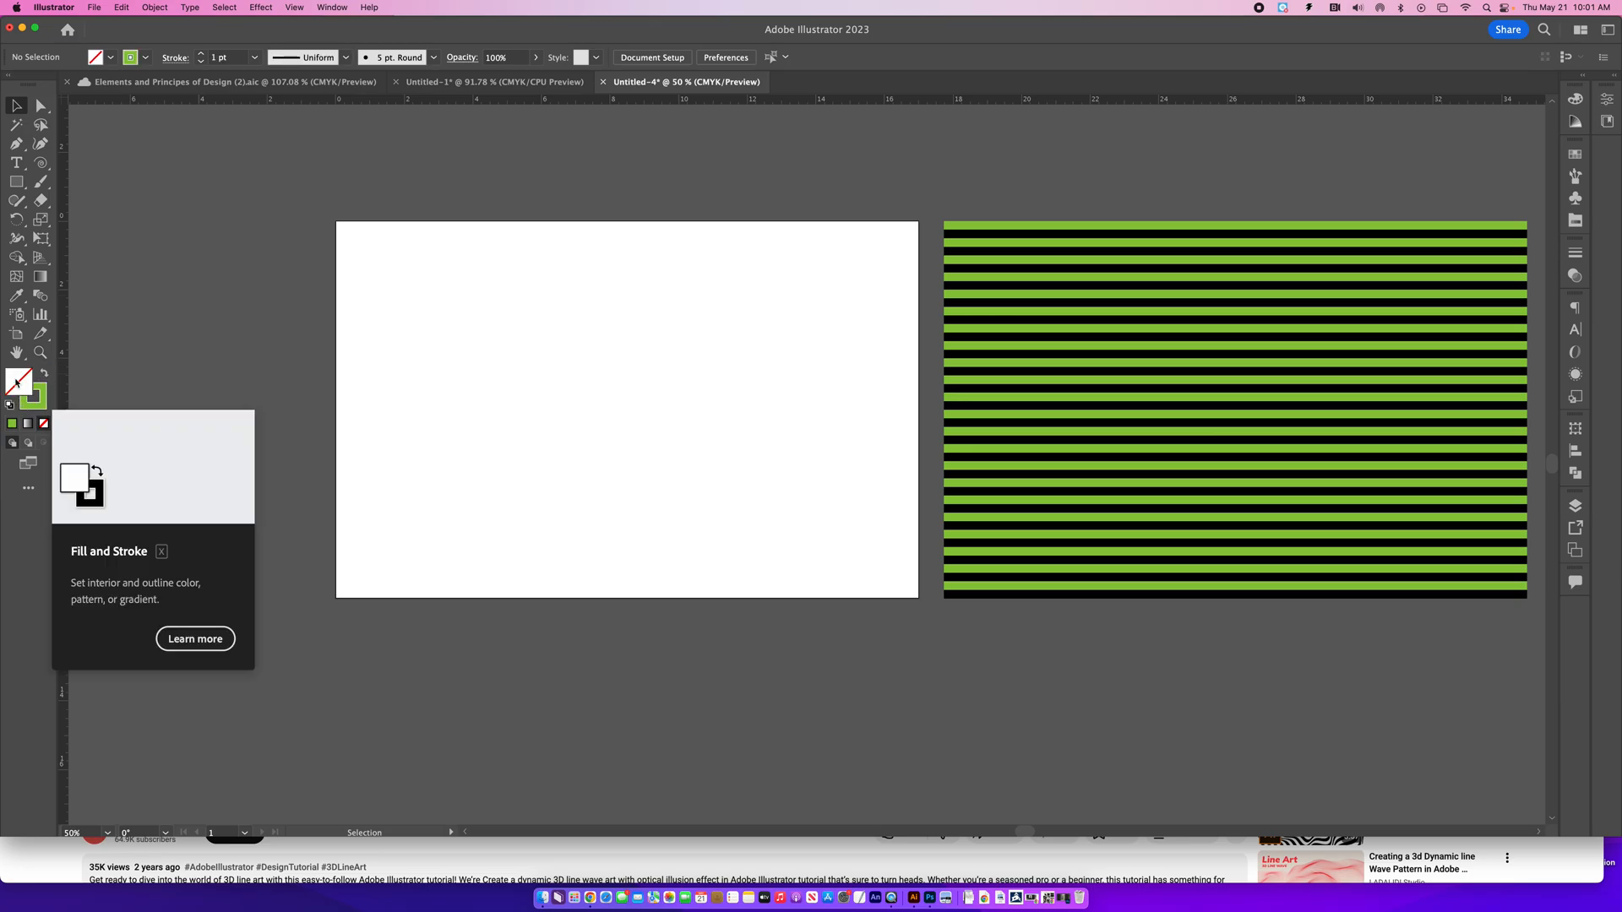
{"action": "left_click", "coordinate": [26, 409]}
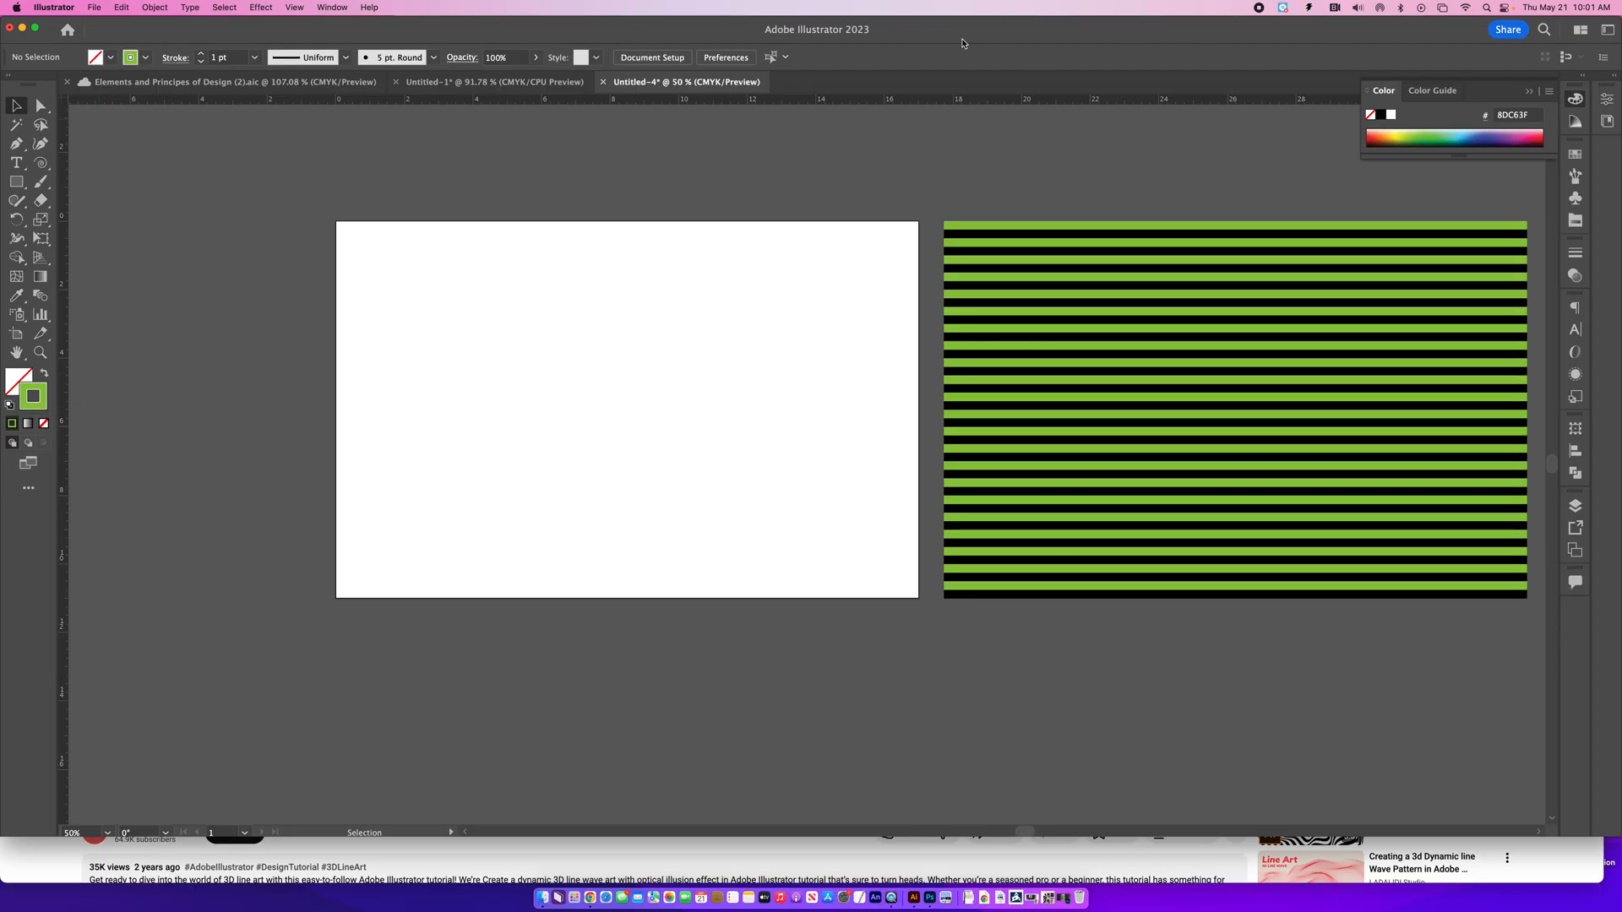
{"action": "left_click", "coordinate": [1378, 117]}
{"action": "left_click", "coordinate": [1530, 91]}
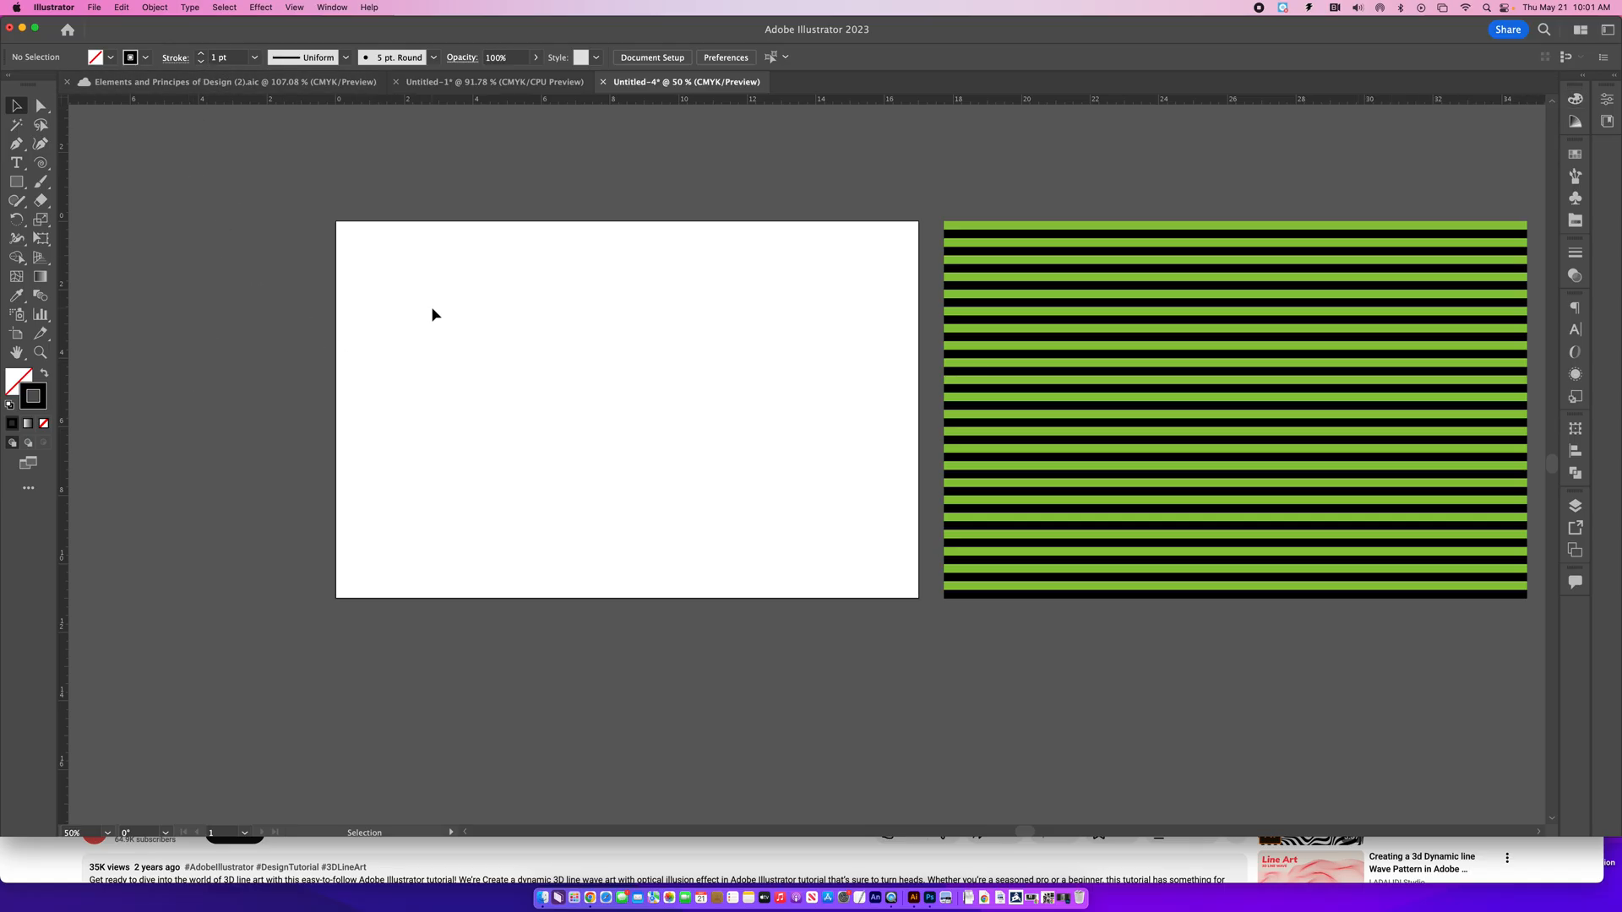
- Draw an open wavy Pen path across the artboard, from its left edge at about Y 2.13 in to its right edge at about Y 6.25 in
{"action": "left_click", "coordinate": [17, 147]}
{"action": "left_click_drag", "start_coordinate": [388, 336], "coordinate": [388, 333]}
{"action": "left_click_drag", "start_coordinate": [461, 389], "coordinate": [555, 376]}
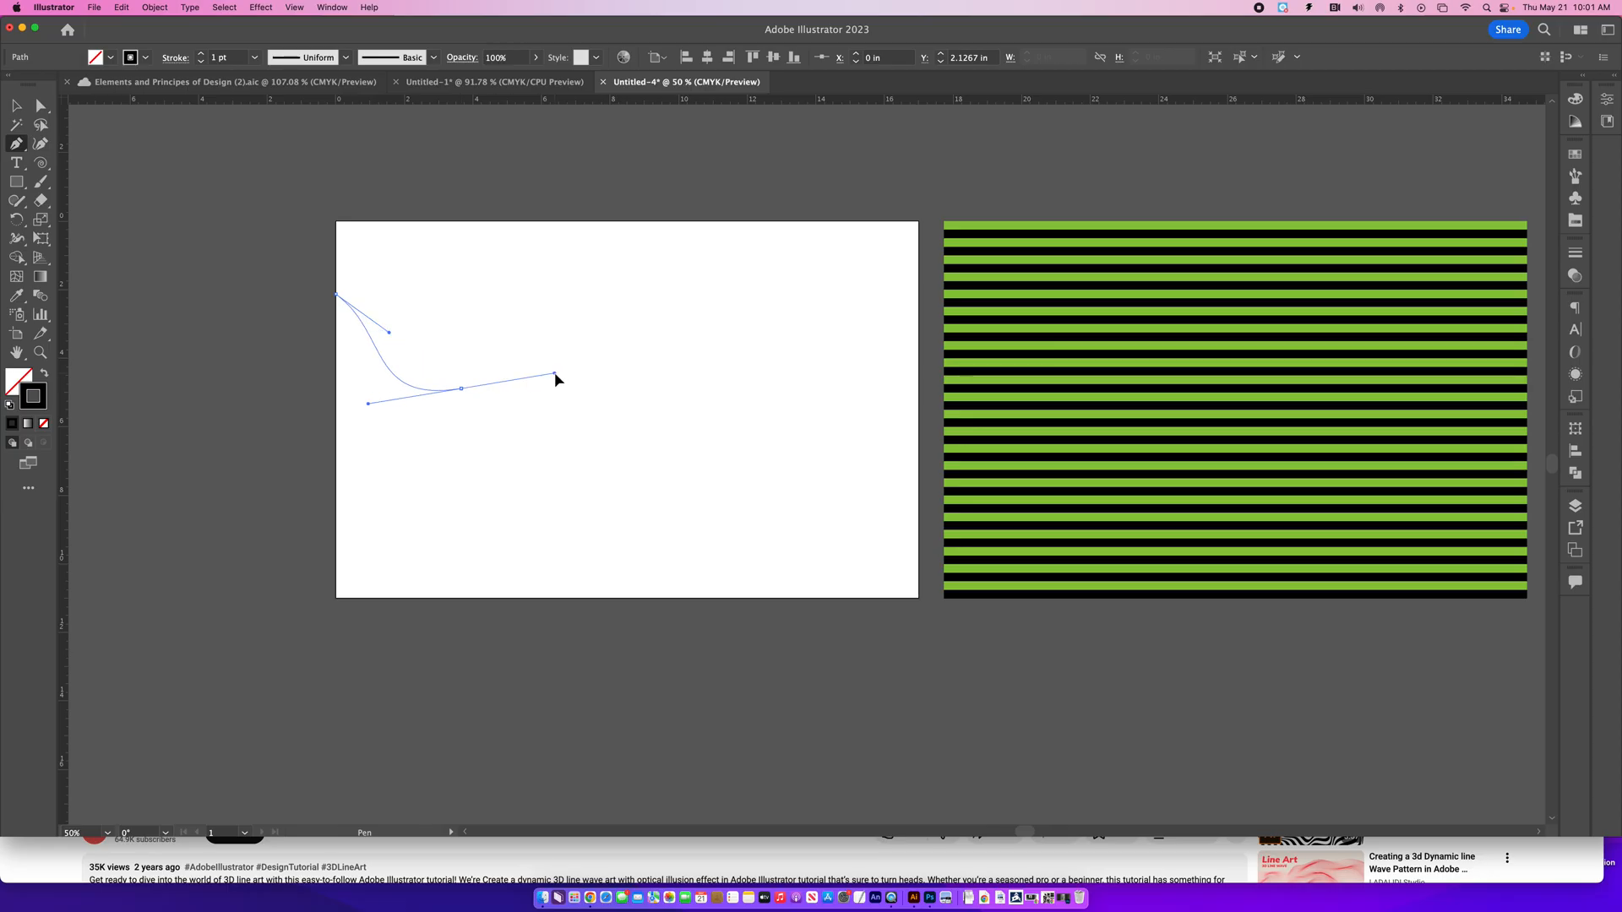
{"action": "left_click_drag", "start_coordinate": [602, 310], "coordinate": [657, 347]}
{"action": "left_click_drag", "start_coordinate": [674, 435], "coordinate": [732, 433]}
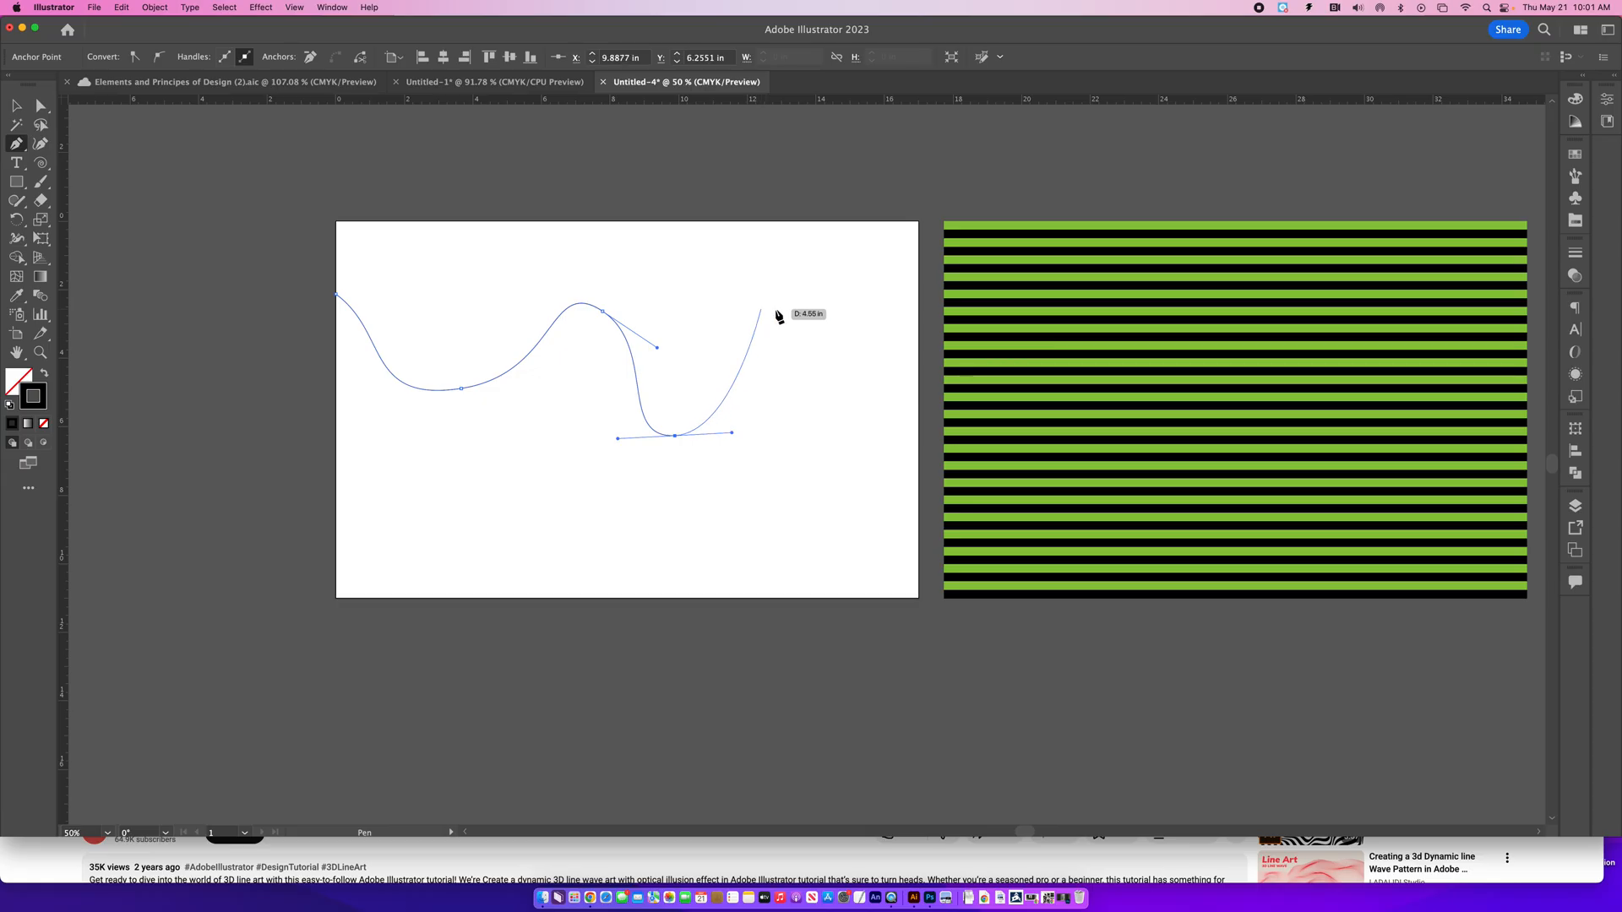
{"action": "left_click_drag", "start_coordinate": [790, 310], "coordinate": [883, 321]}
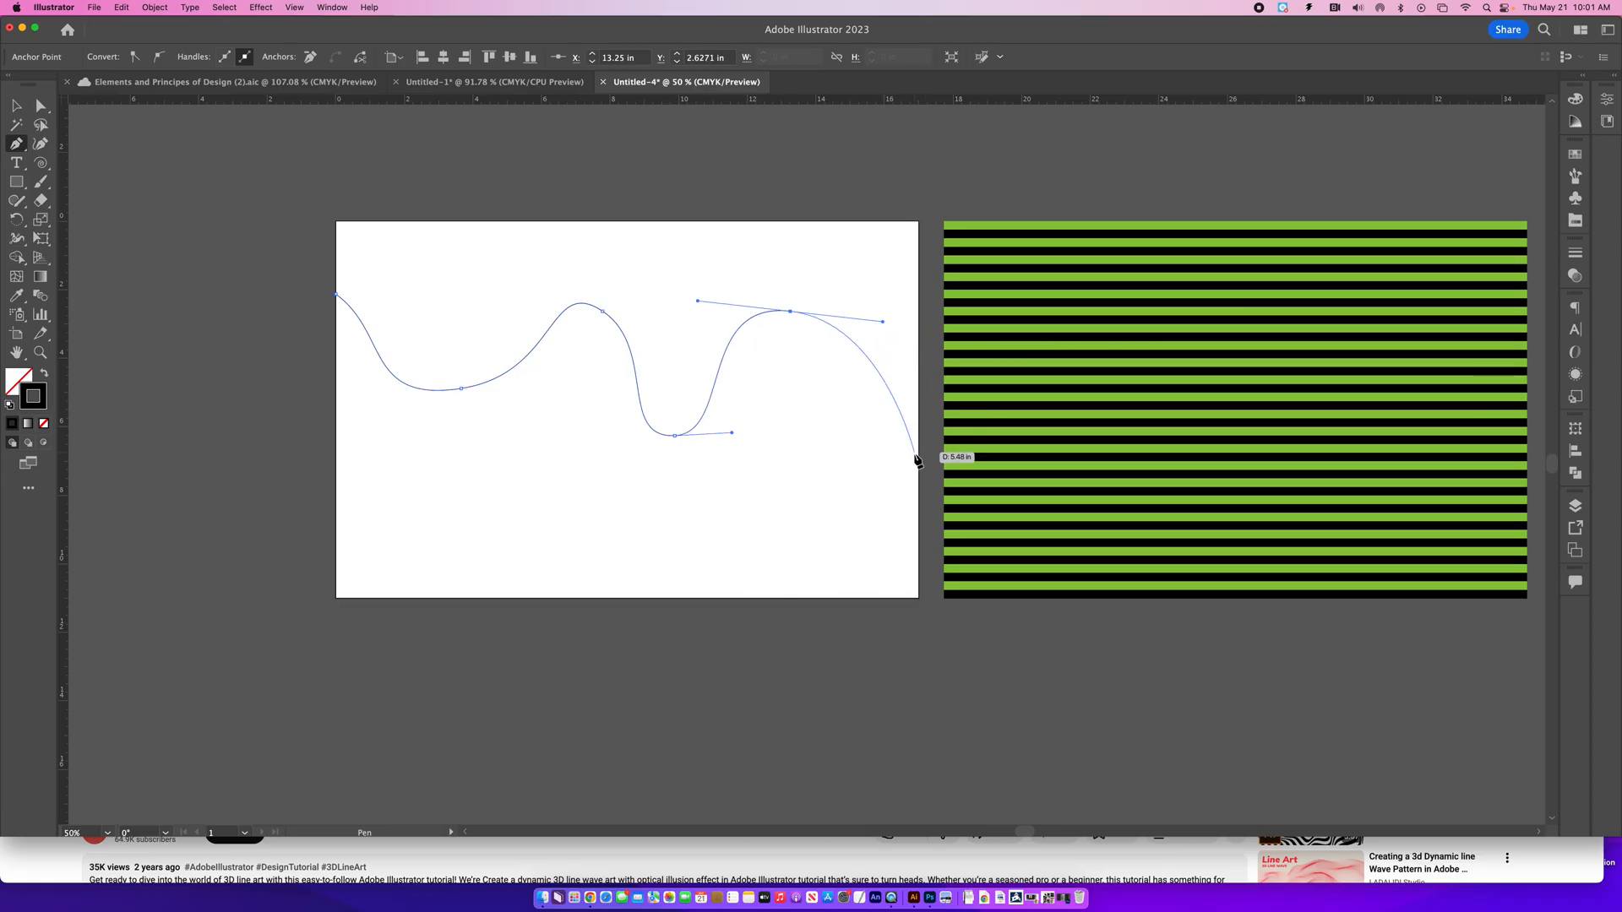
{"action": "left_click_drag", "start_coordinate": [919, 436], "coordinate": [962, 412]}
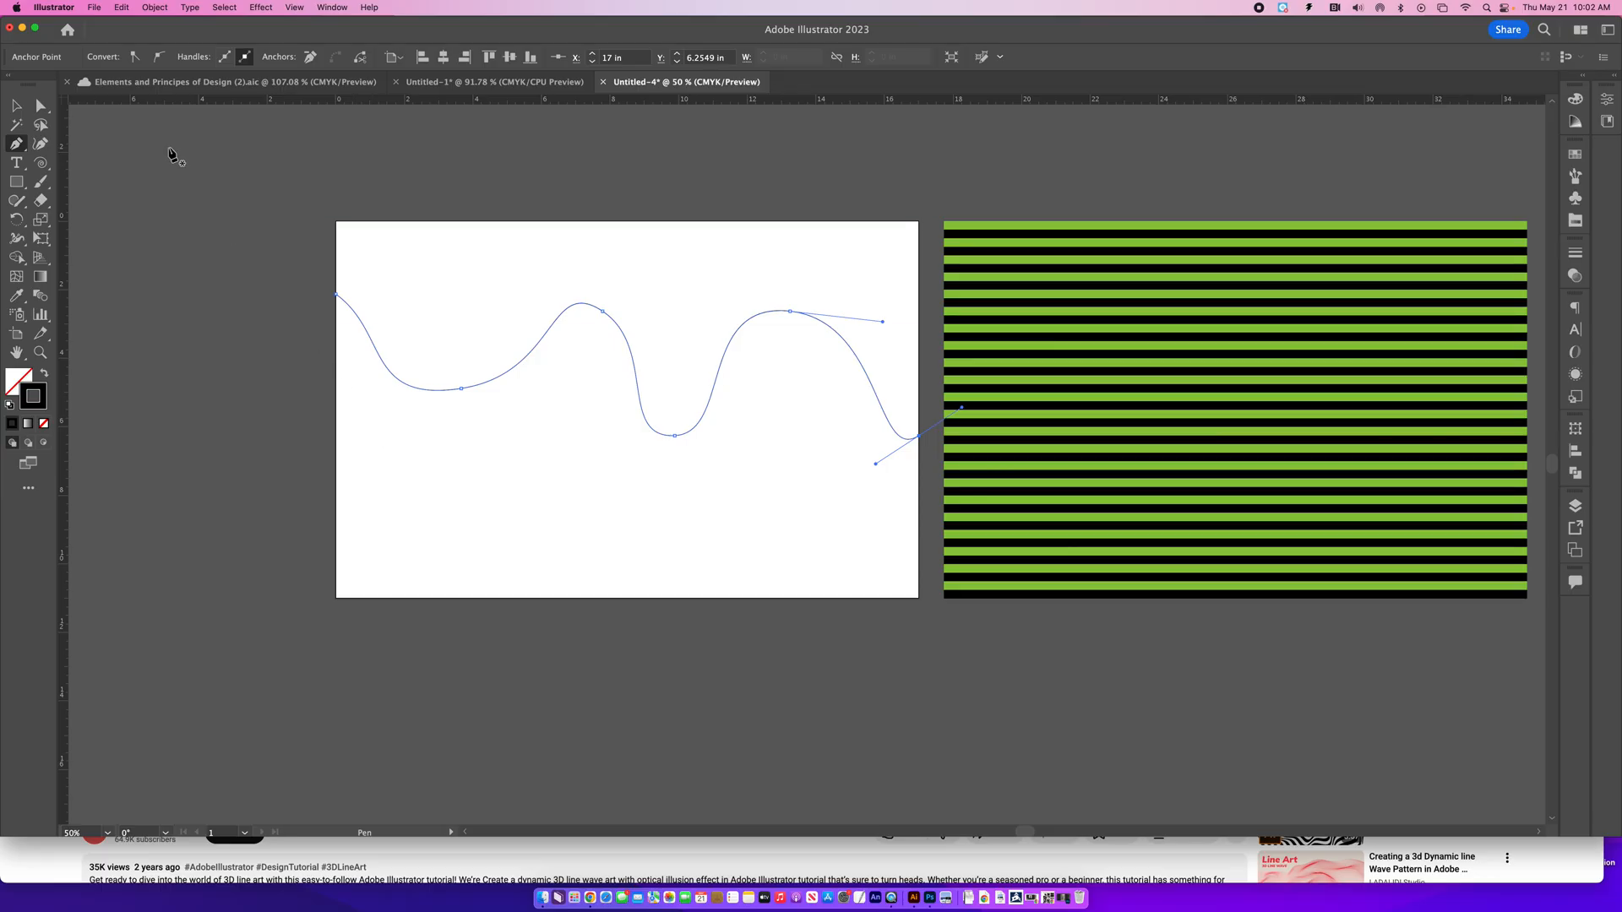
{"action": "left_click", "coordinate": [17, 105]}
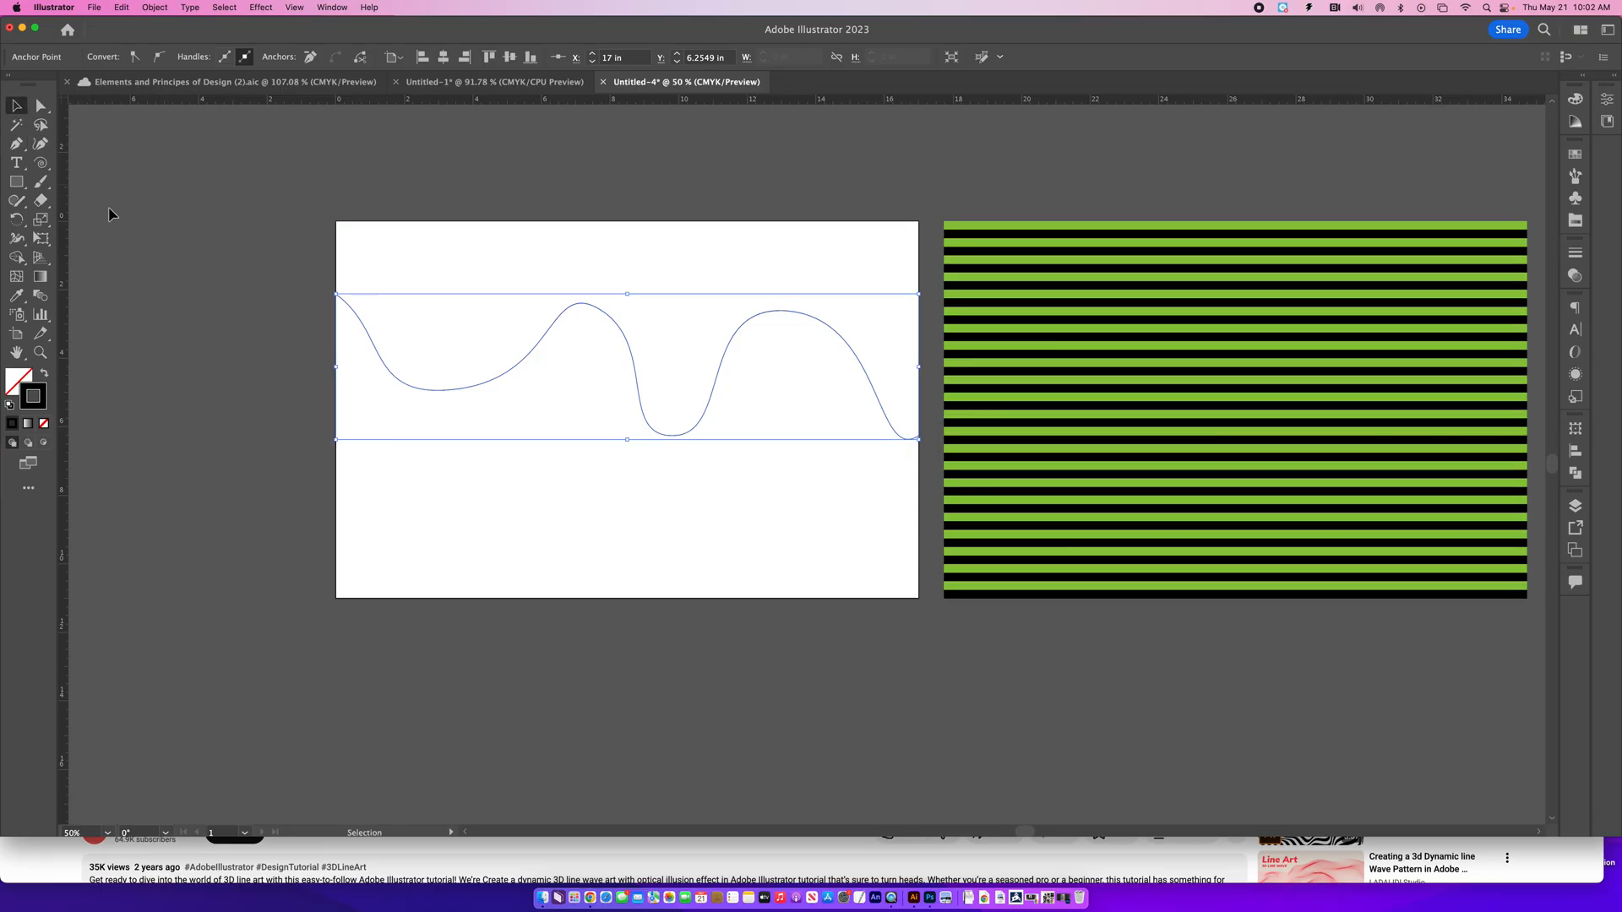
{"action": "left_click", "coordinate": [163, 277]}
- Draw a second wavy Pen path below the first, from the left artboard edge at about Y 5.13 in to the right at about Y 8.26 in
{"action": "left_click", "coordinate": [16, 143]}
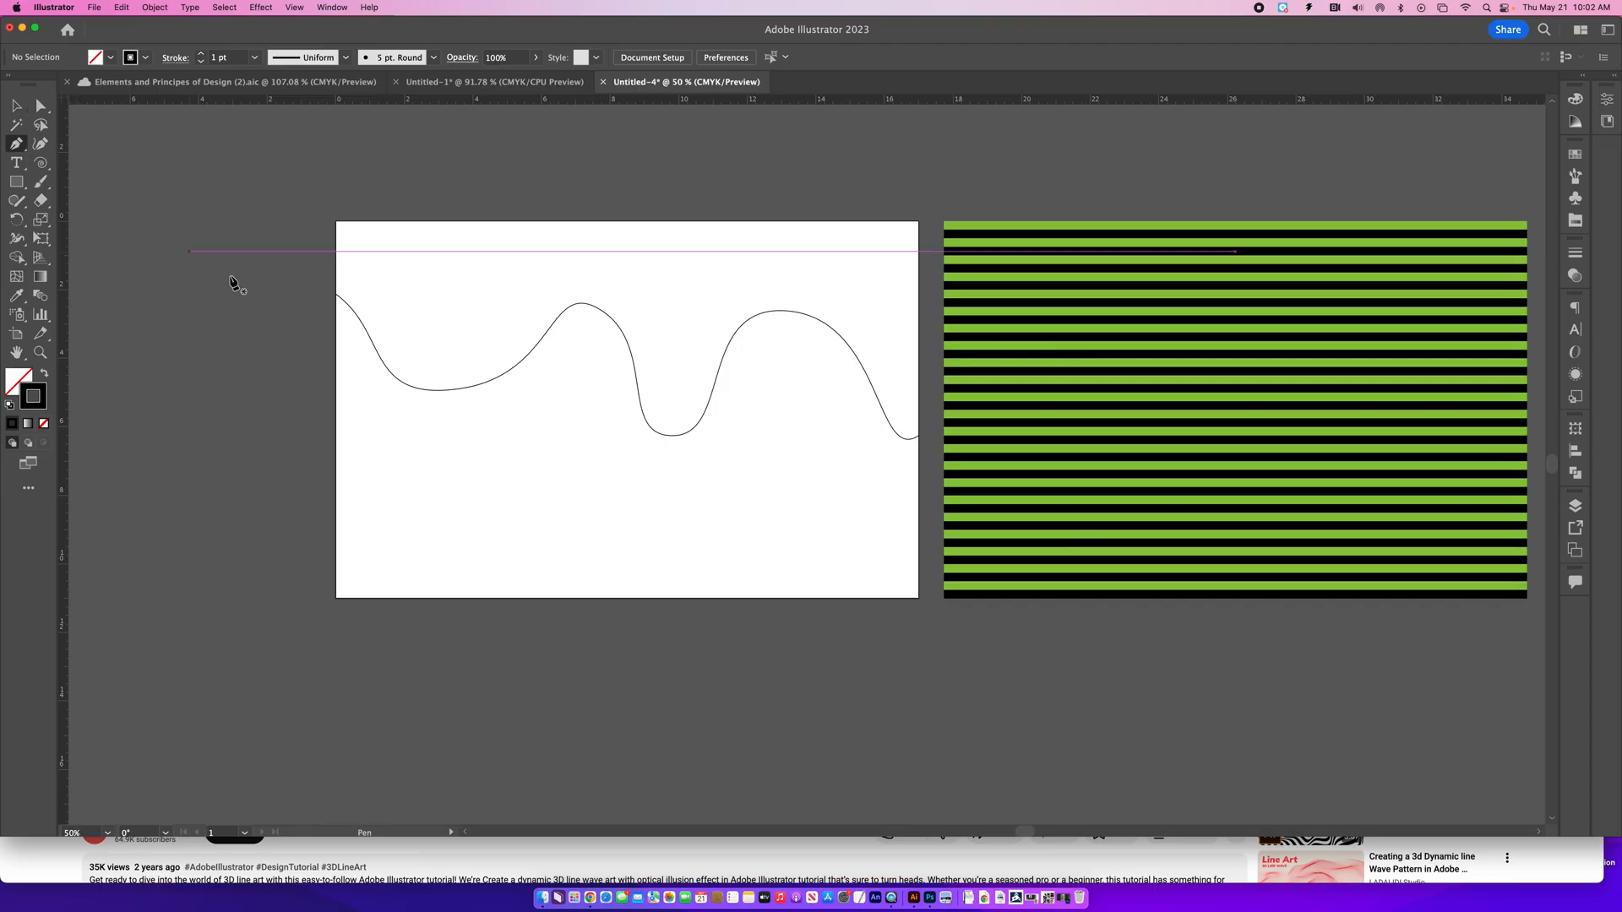
{"action": "left_click", "coordinate": [336, 398]}
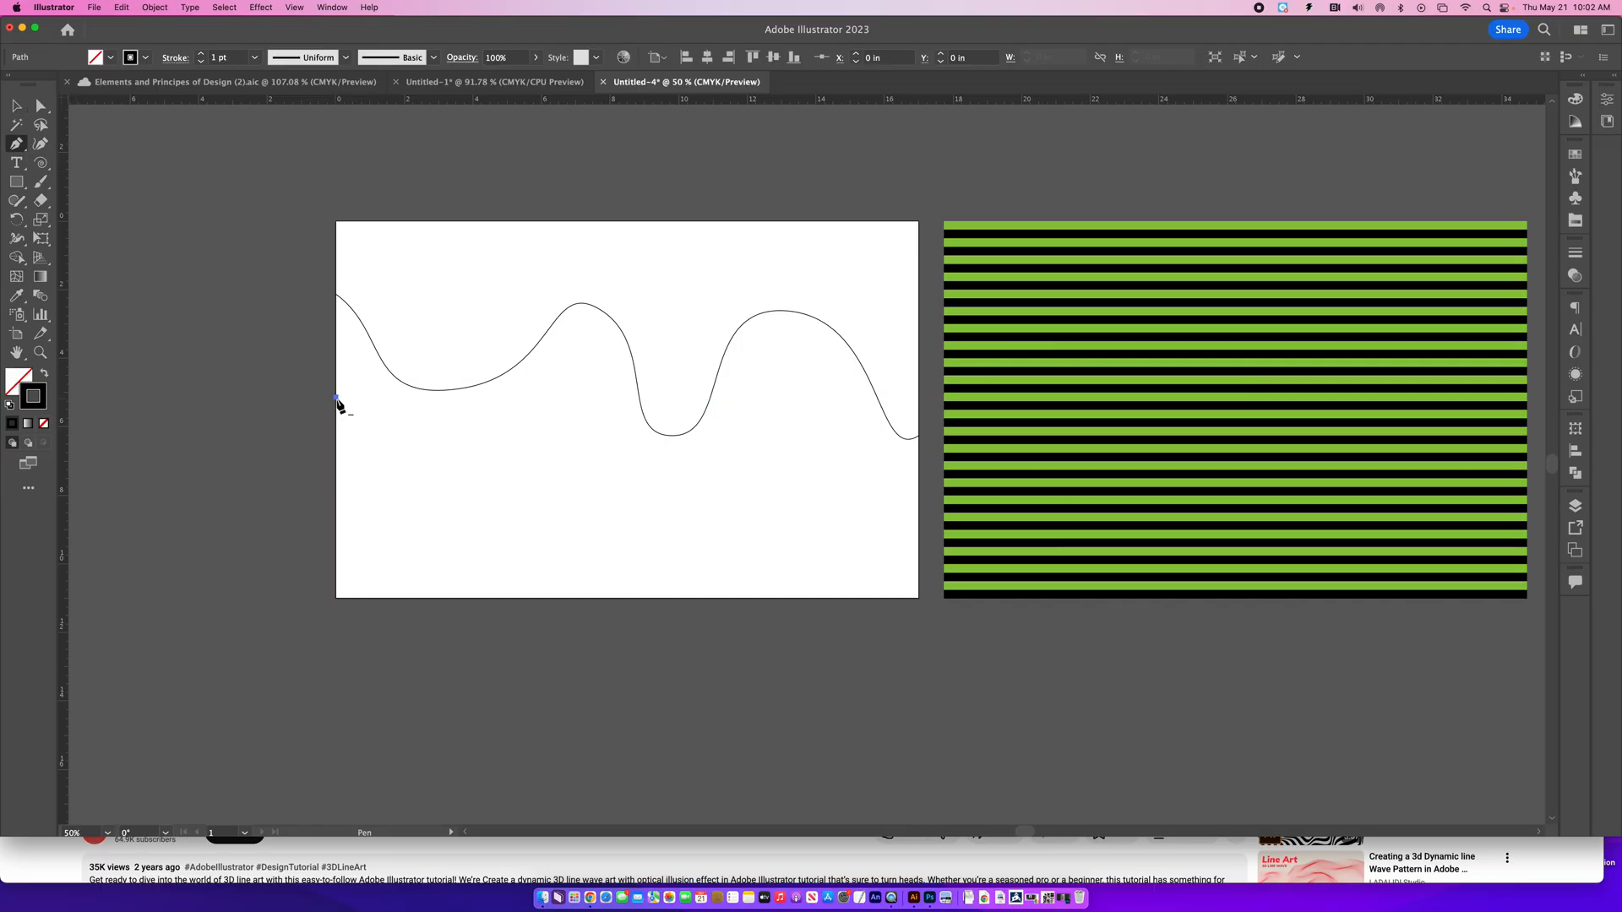
{"action": "left_click_drag", "start_coordinate": [380, 445], "coordinate": [409, 456]}
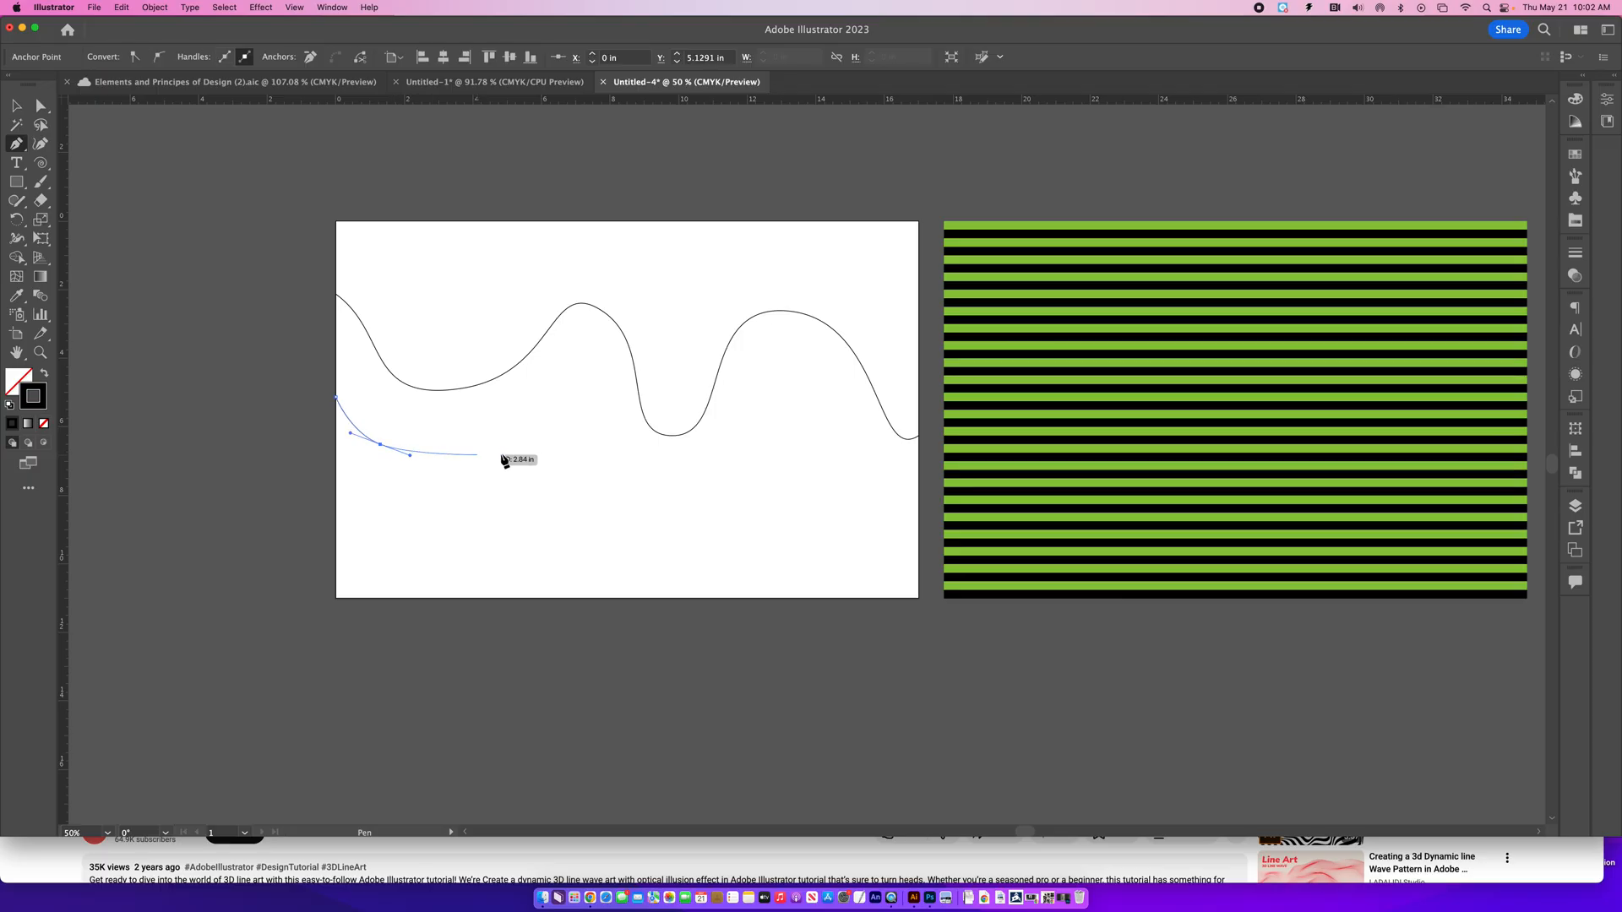
{"action": "left_click_drag", "start_coordinate": [516, 431], "coordinate": [543, 463]}
{"action": "left_click_drag", "start_coordinate": [653, 517], "coordinate": [753, 493]}
{"action": "left_click", "coordinate": [773, 385]}
{"action": "left_click_drag", "start_coordinate": [773, 385], "coordinate": [835, 415]}
{"action": "left_click", "coordinate": [836, 521]}
{"action": "mouse_move", "coordinate": [836, 522]}
{"action": "left_mouse_down"}
{"action": "mouse_move", "coordinate": [916, 537]}
{"action": "mouse_move", "coordinate": [930, 502]}
{"action": "mouse_move", "coordinate": [947, 524]}
{"action": "left_mouse_up"}
{"action": "left_click", "coordinate": [920, 506]}
{"action": "key", "text": "v"}
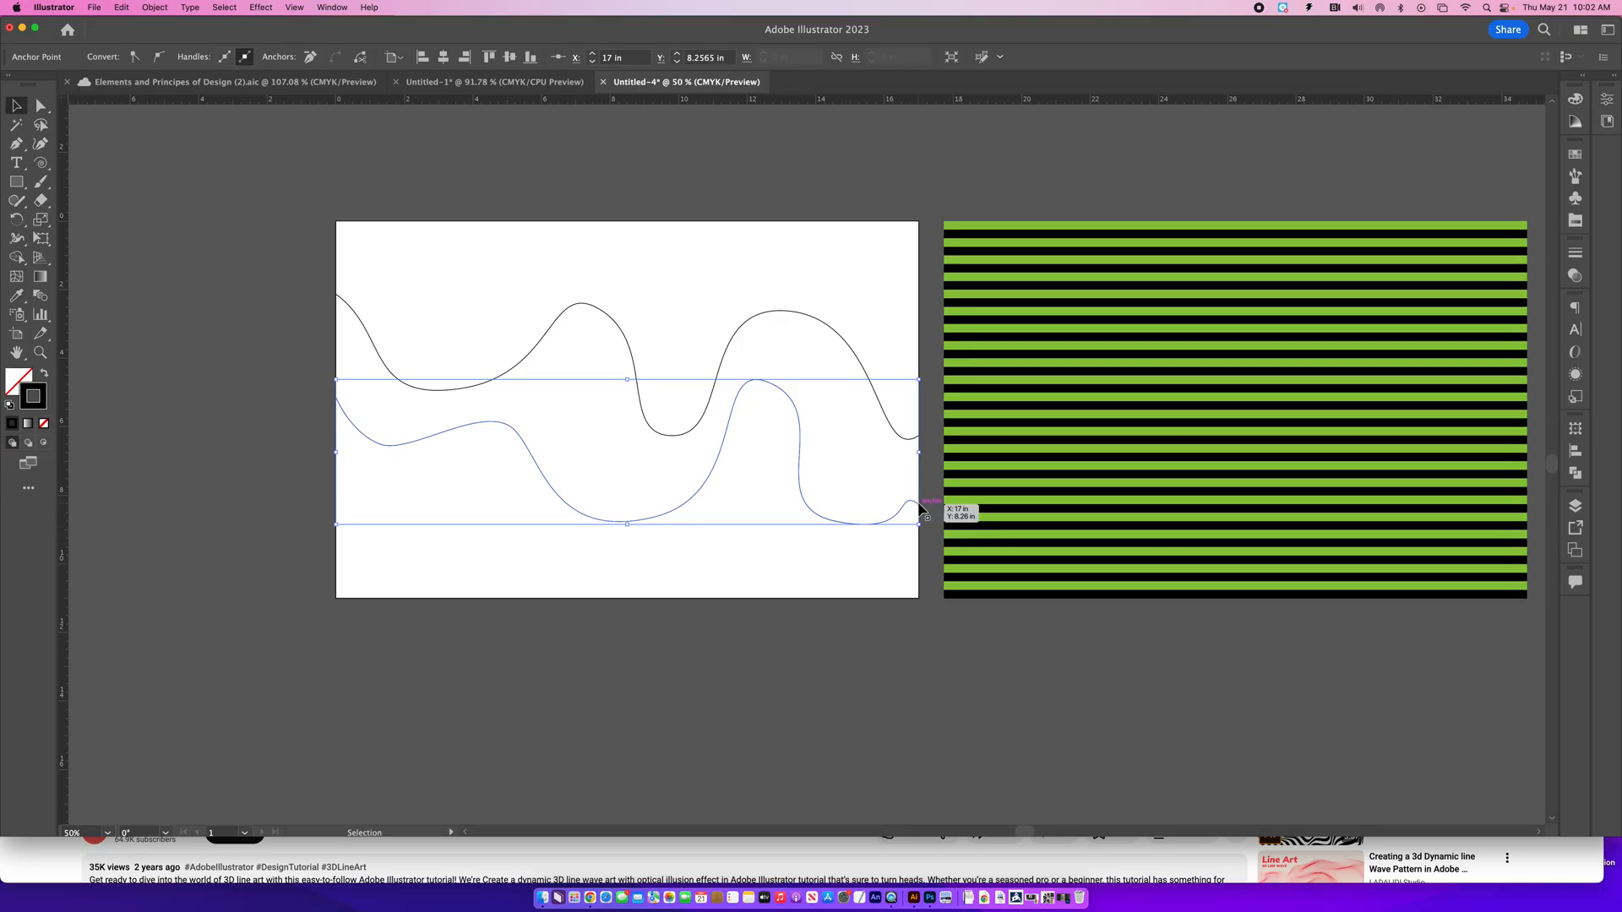
{"action": "left_click", "coordinate": [919, 505]}
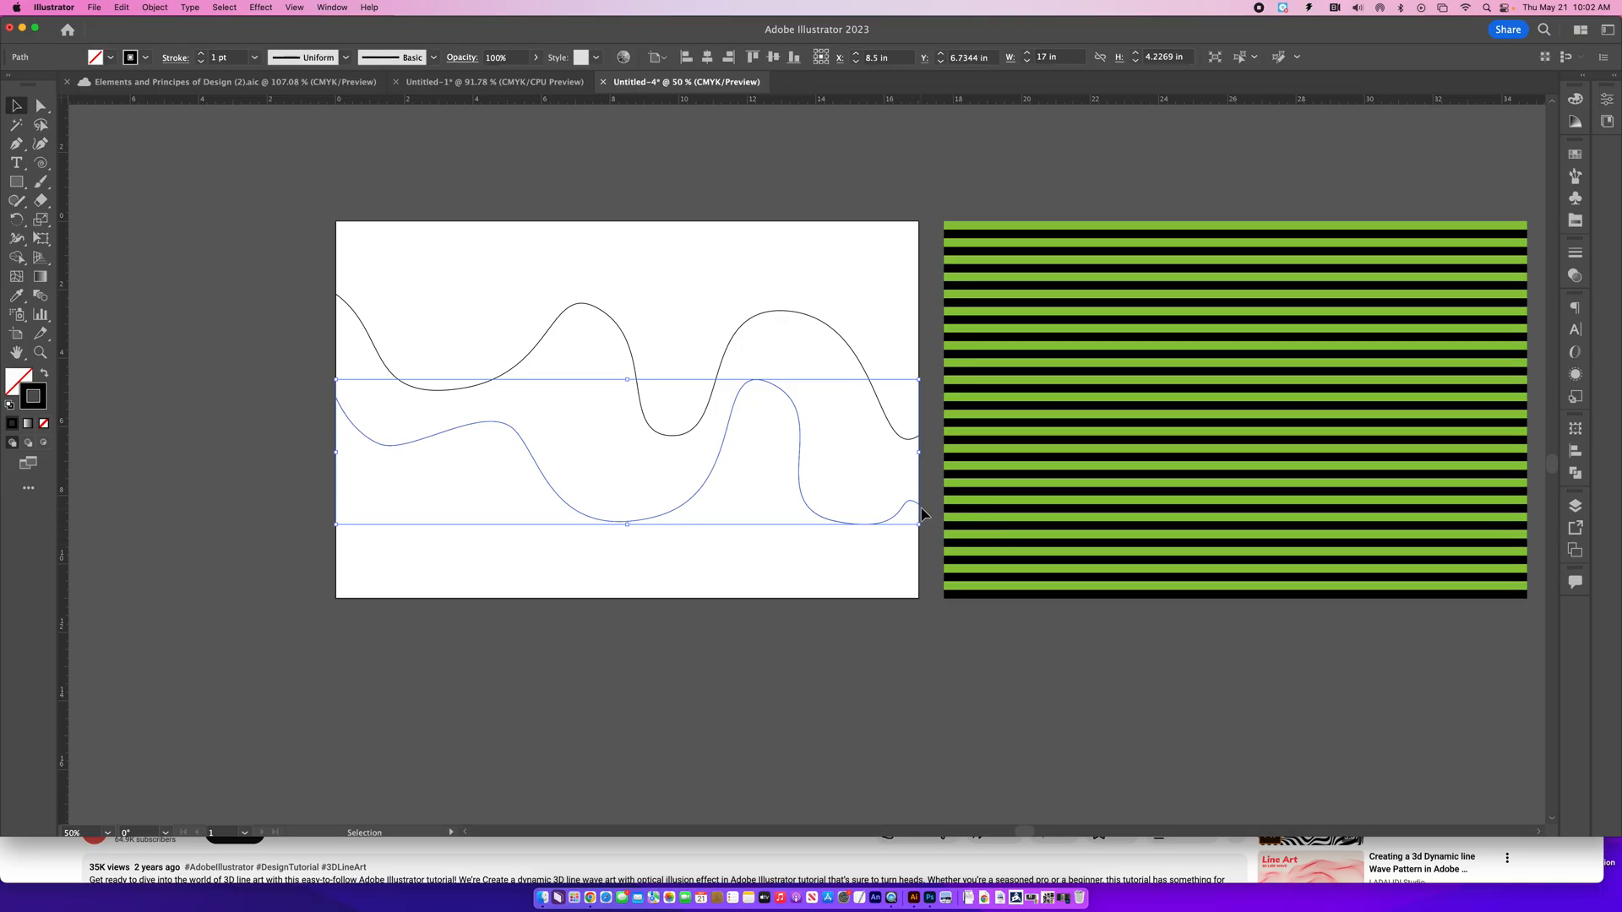
- Reshape the lower curve by moving its last trough's anchor point left to about X 13.49 in, Y 8.76 in
{"action": "left_click", "coordinate": [39, 107]}
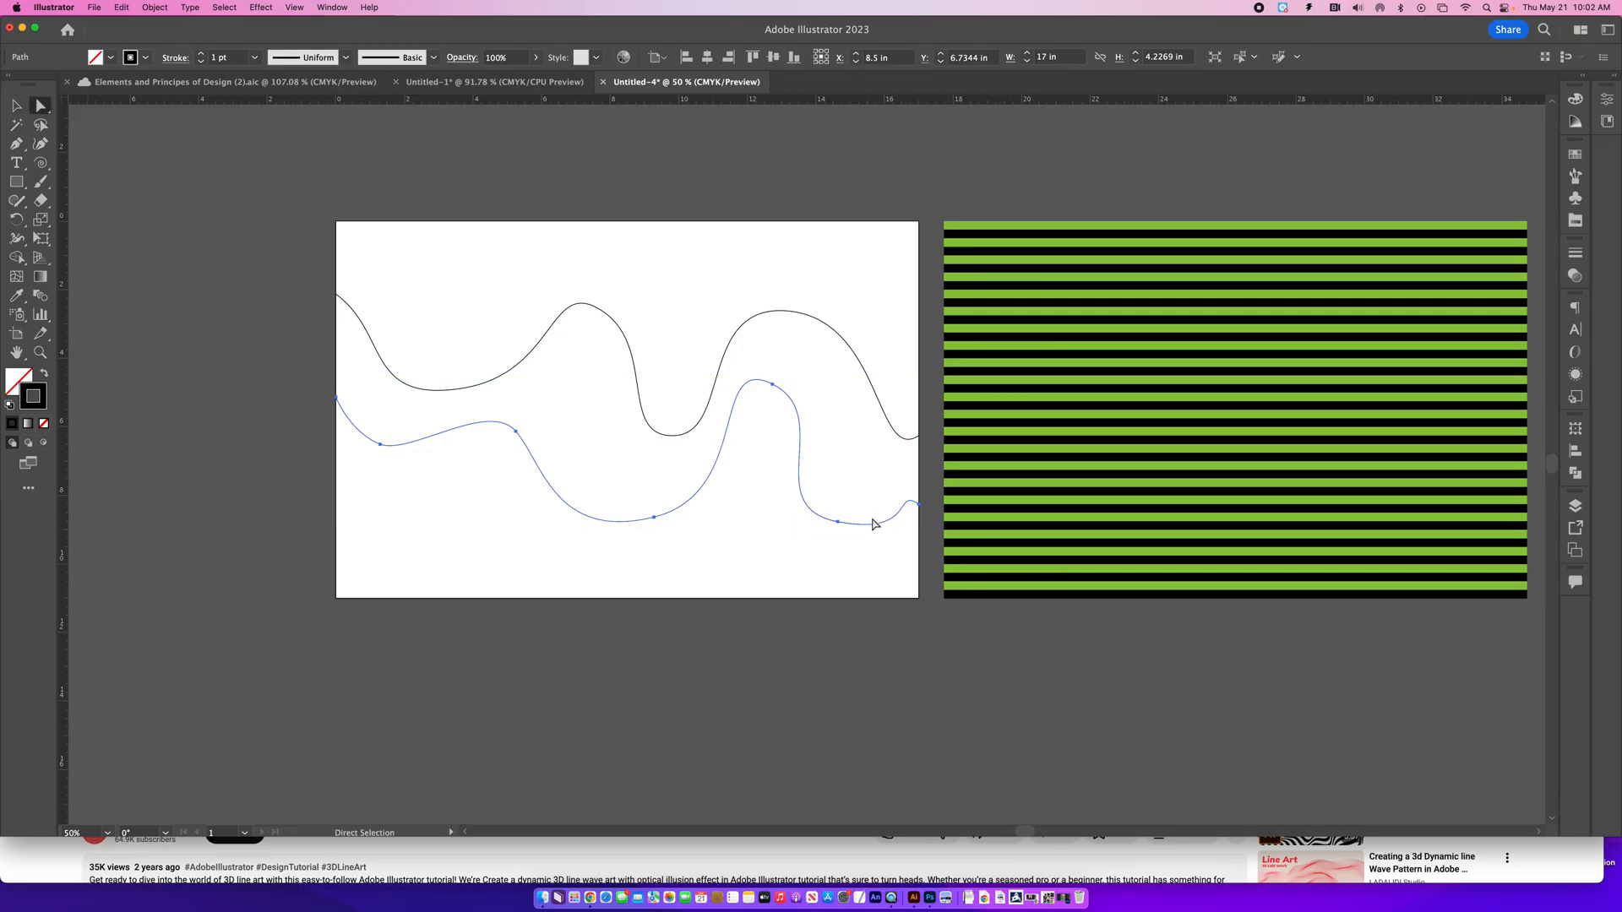
{"action": "left_click_drag", "start_coordinate": [836, 522], "coordinate": [800, 528]}
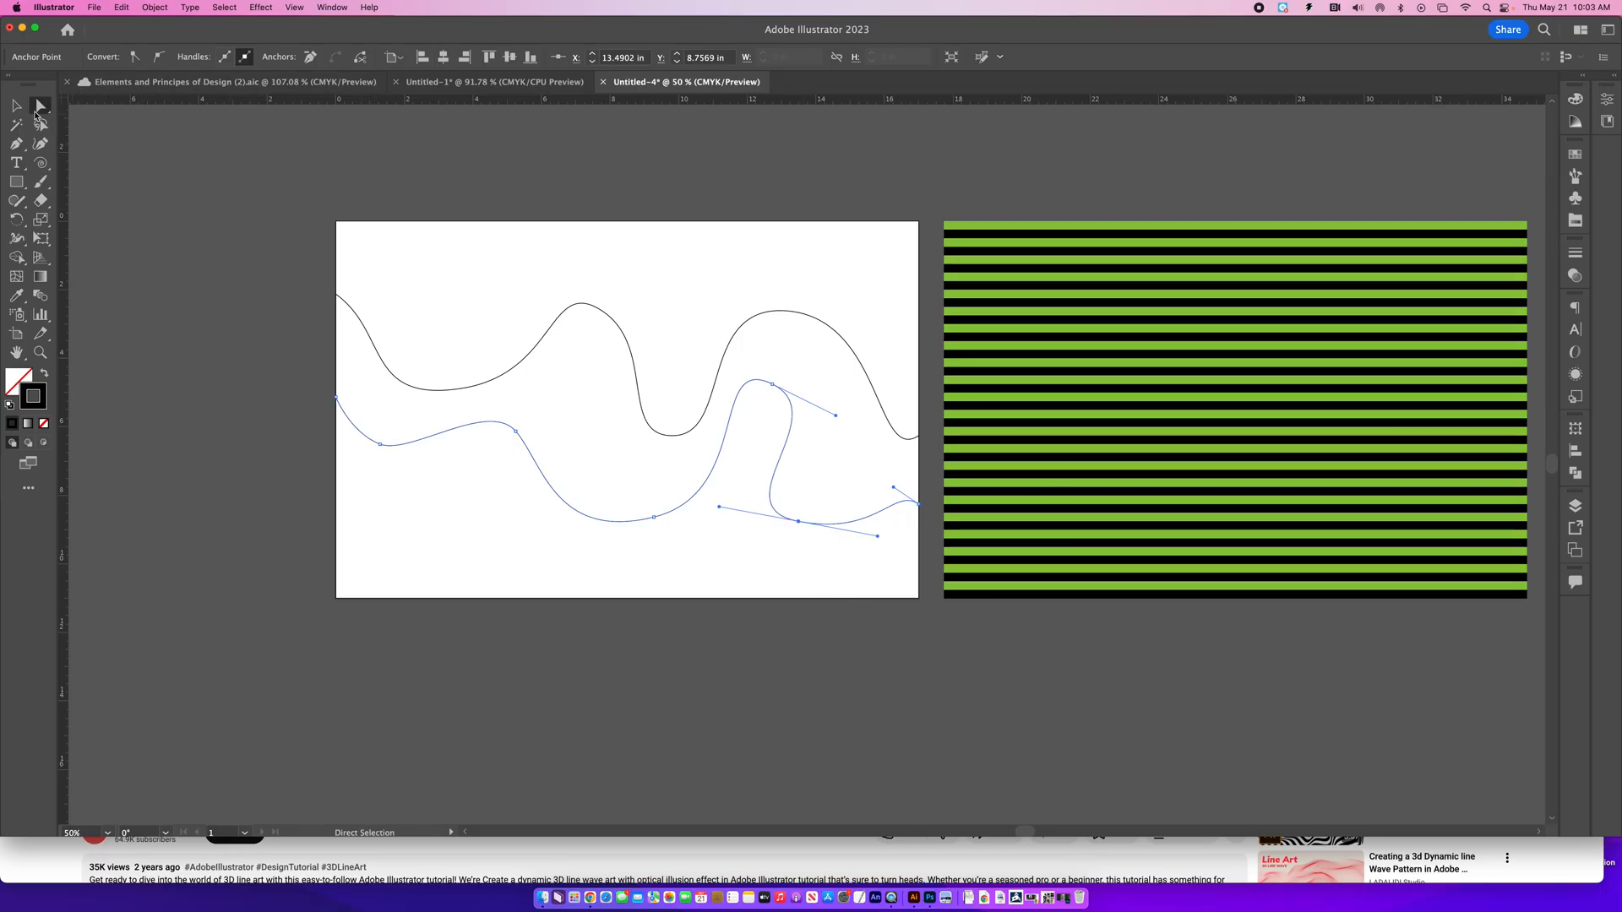
{"action": "left_click", "coordinate": [226, 312]}
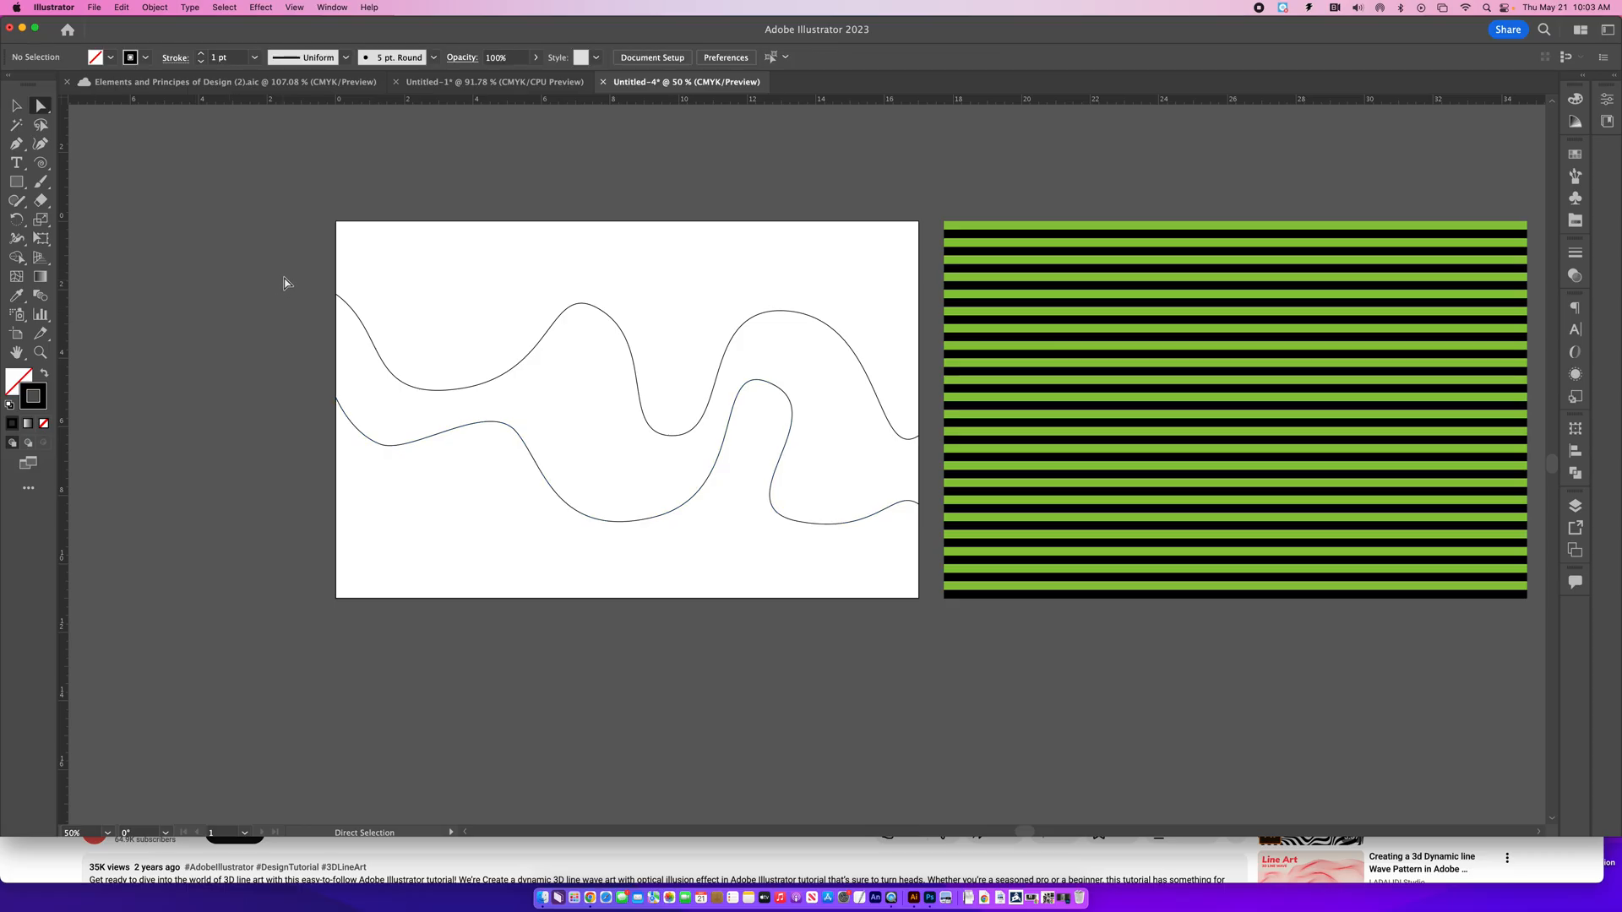
- Join the two wavy curves' end points at the left and right artboard edges to form one closed wave shape
{"action": "left_click_drag", "start_coordinate": [300, 242], "coordinate": [355, 454]}
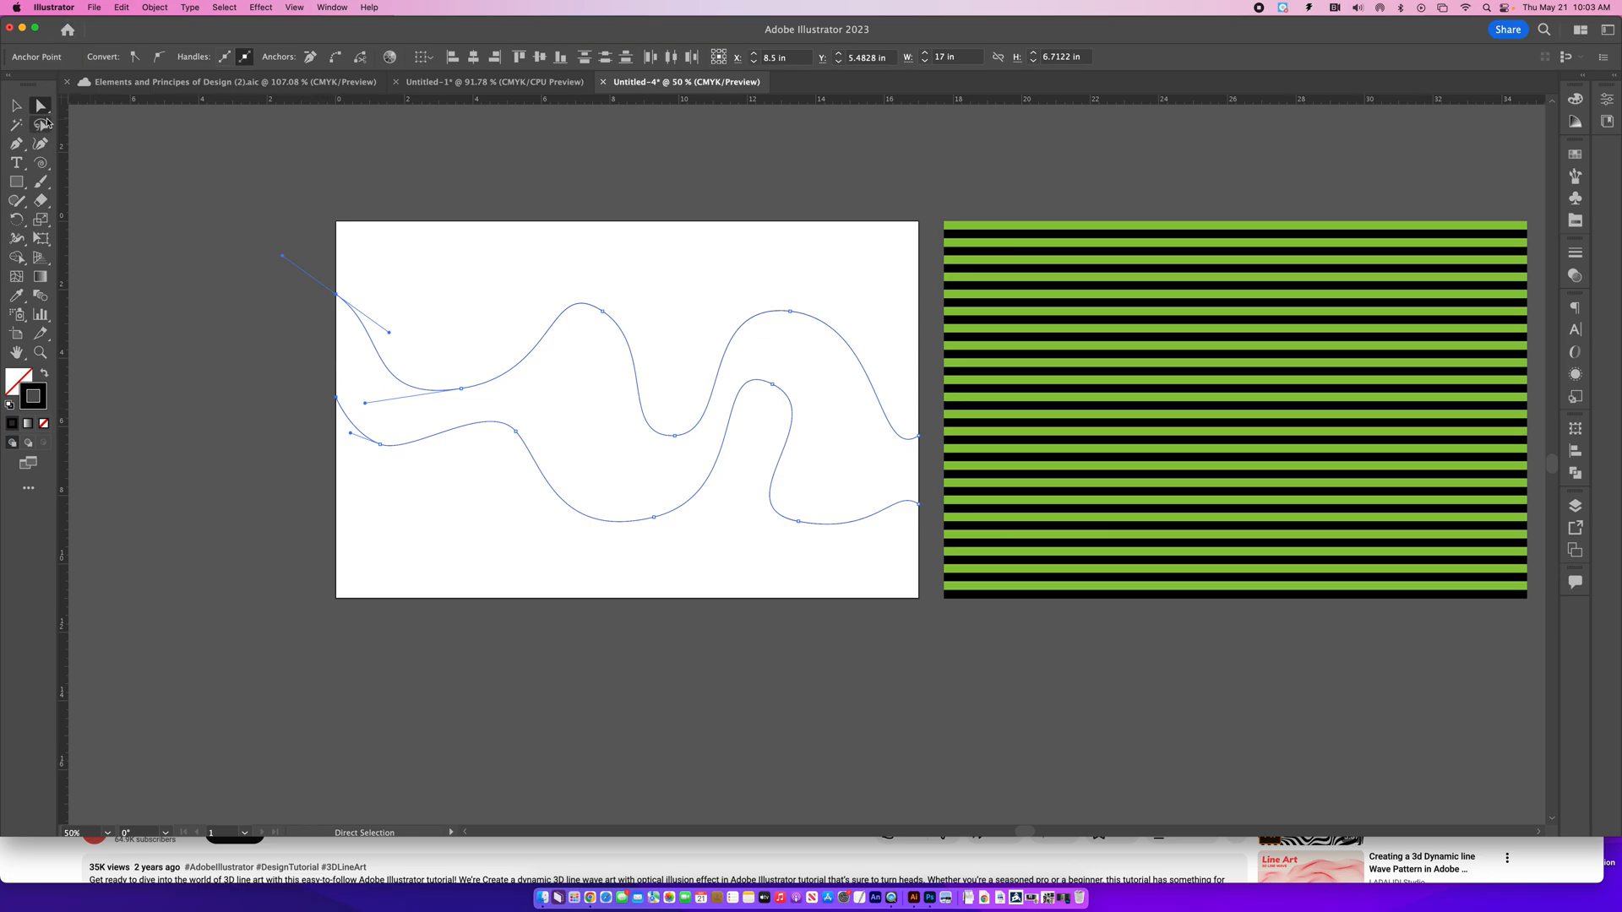
{"action": "left_click", "coordinate": [329, 65]}
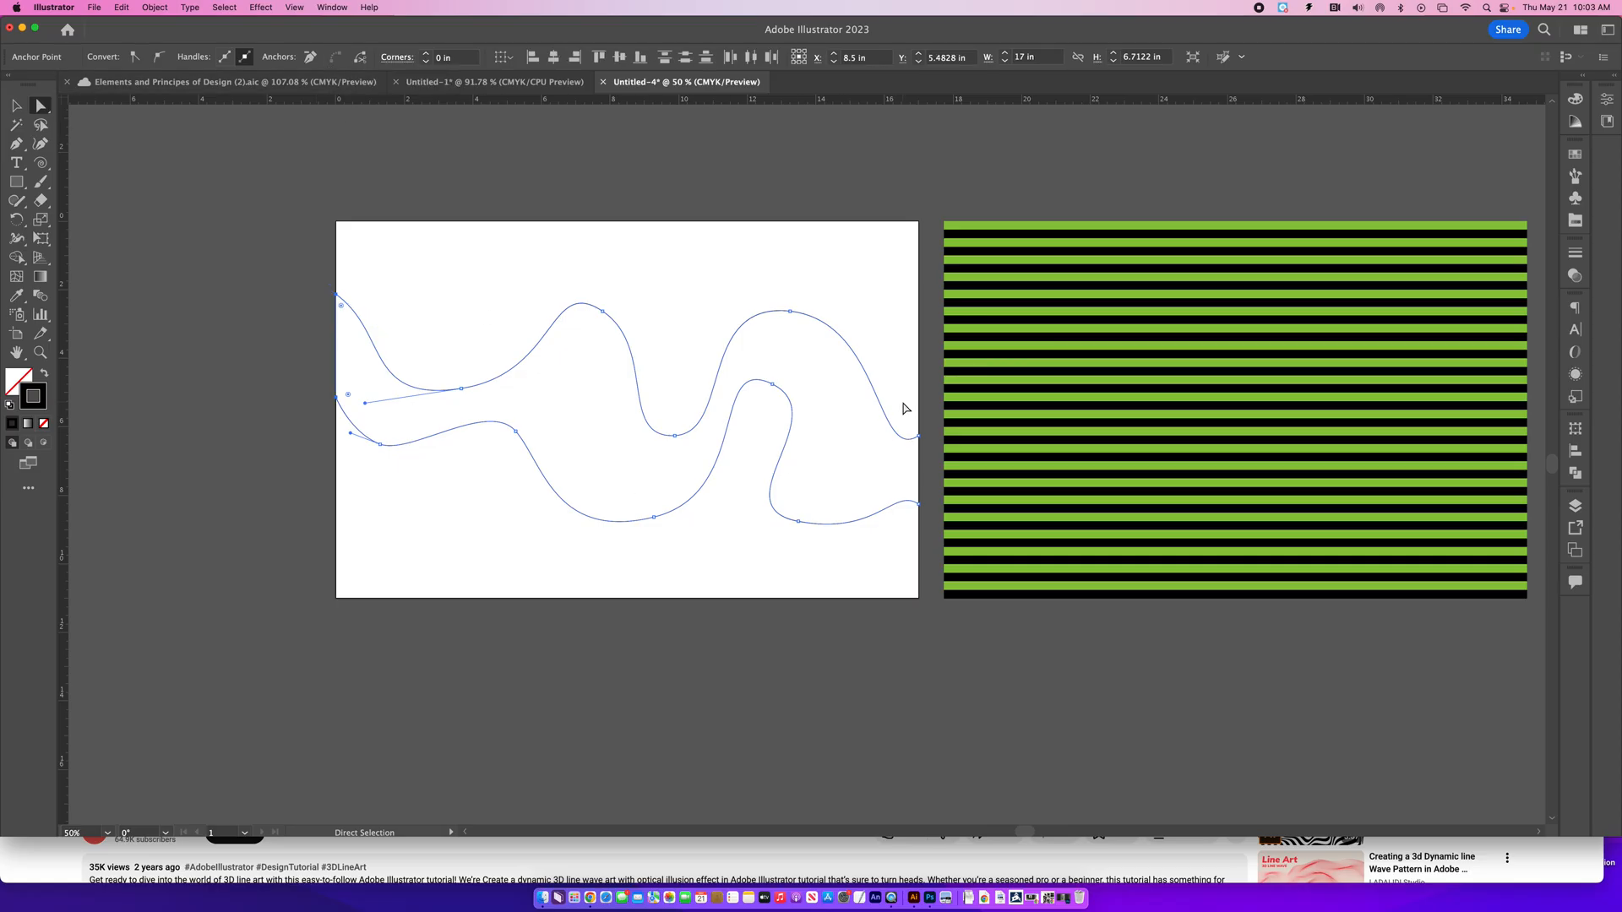
{"action": "left_click_drag", "start_coordinate": [903, 401], "coordinate": [923, 528]}
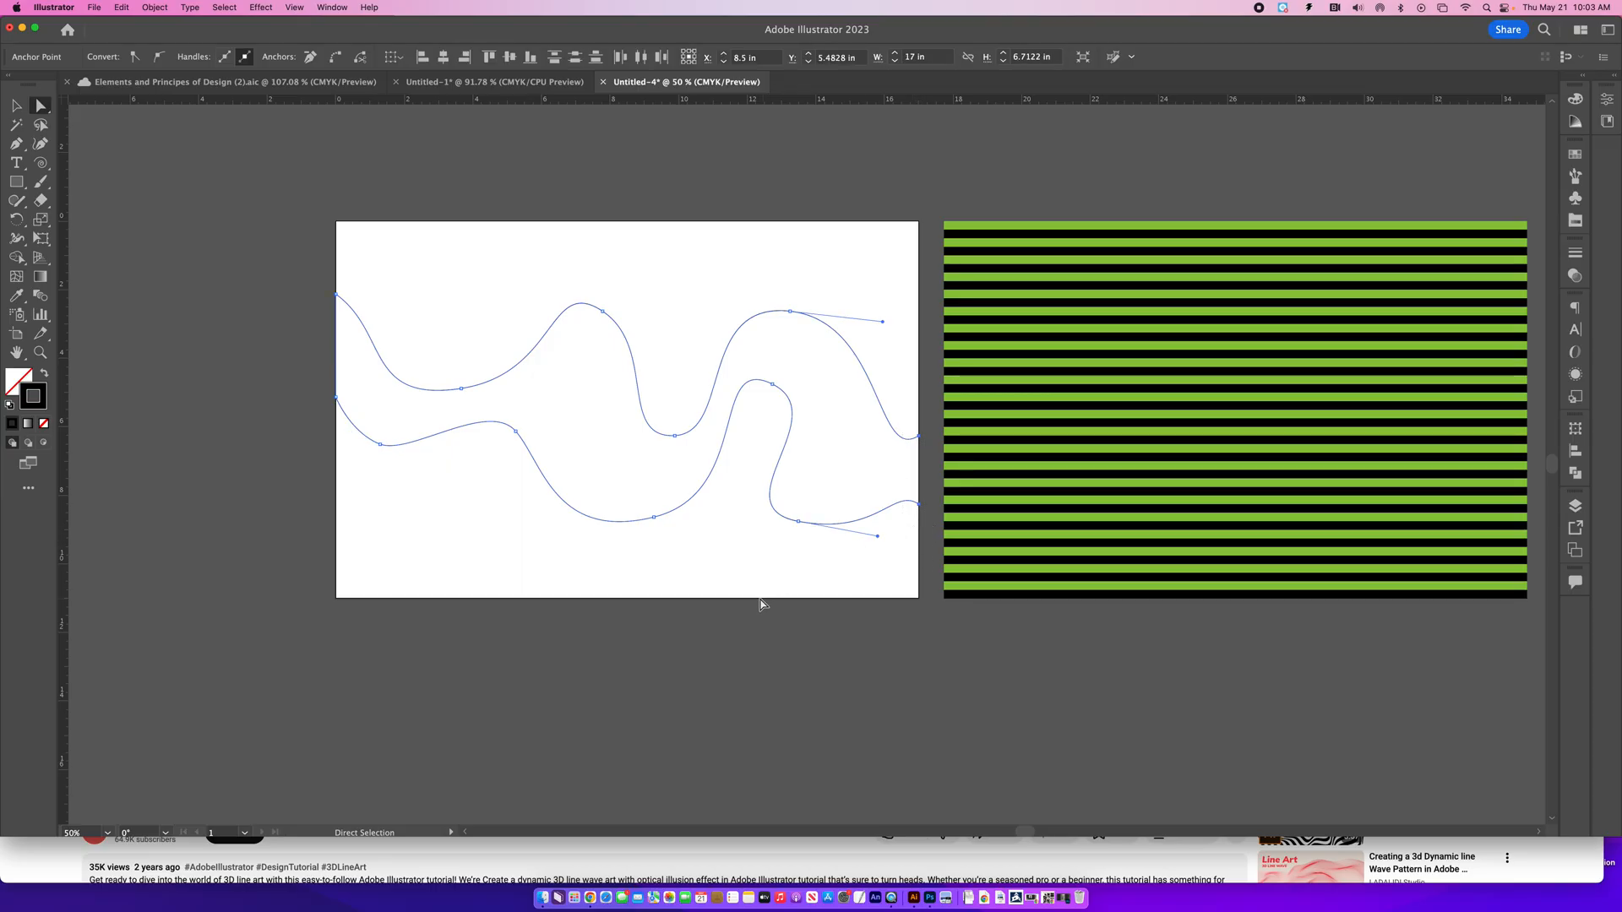
{"action": "left_click", "coordinate": [337, 57]}
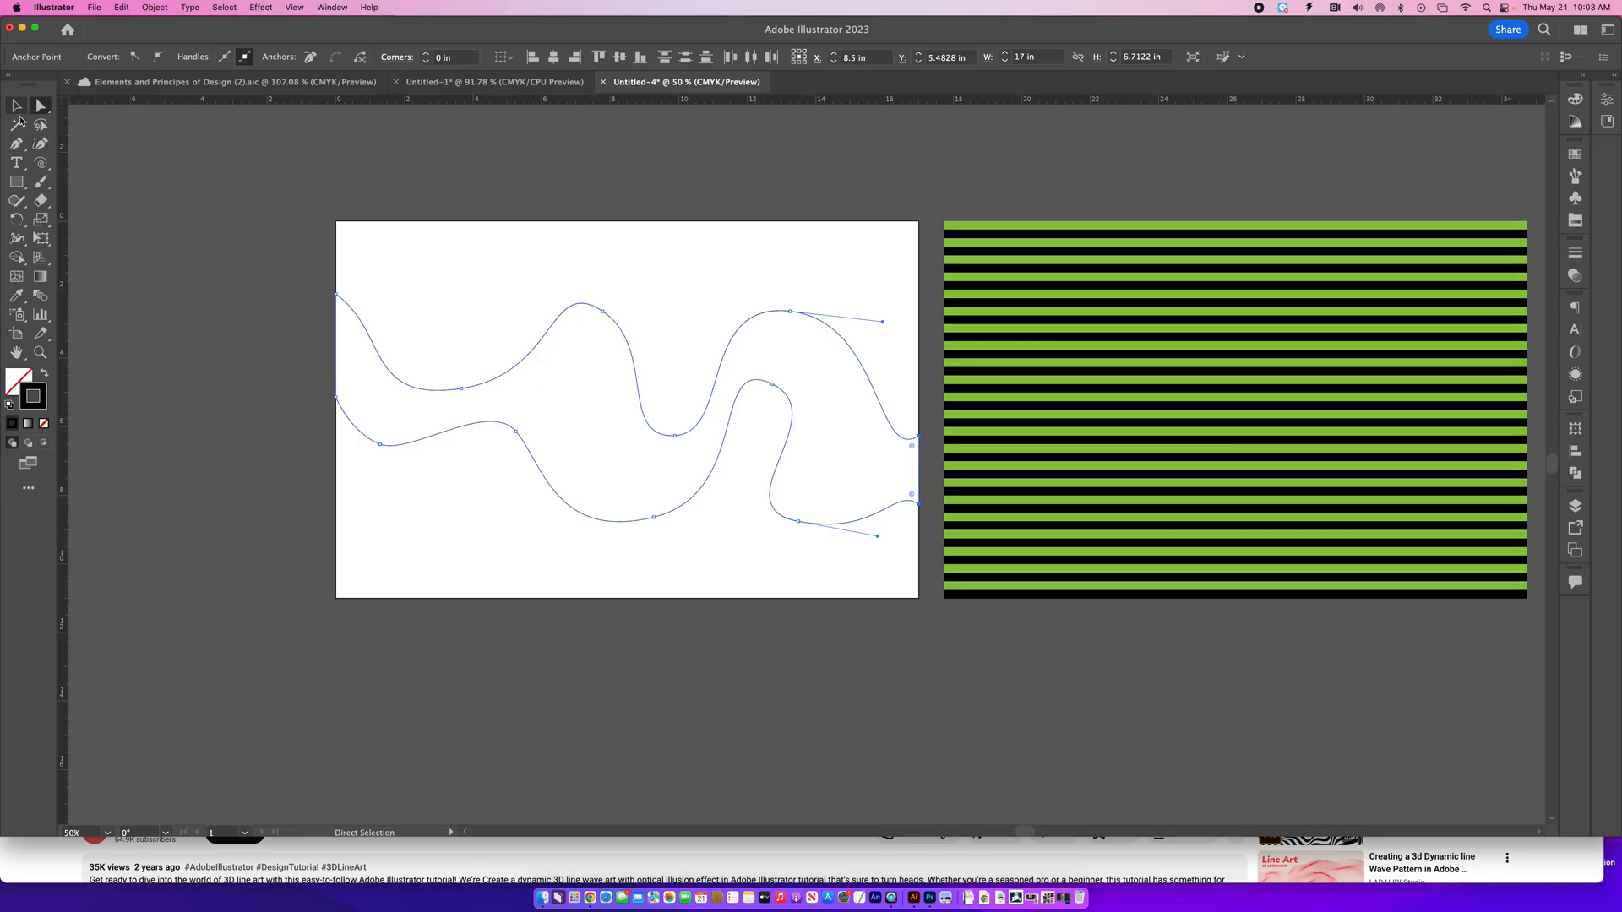
- Bring the closed wave shape forward in the stacking order and deselect it
{"action": "left_click", "coordinate": [16, 106]}
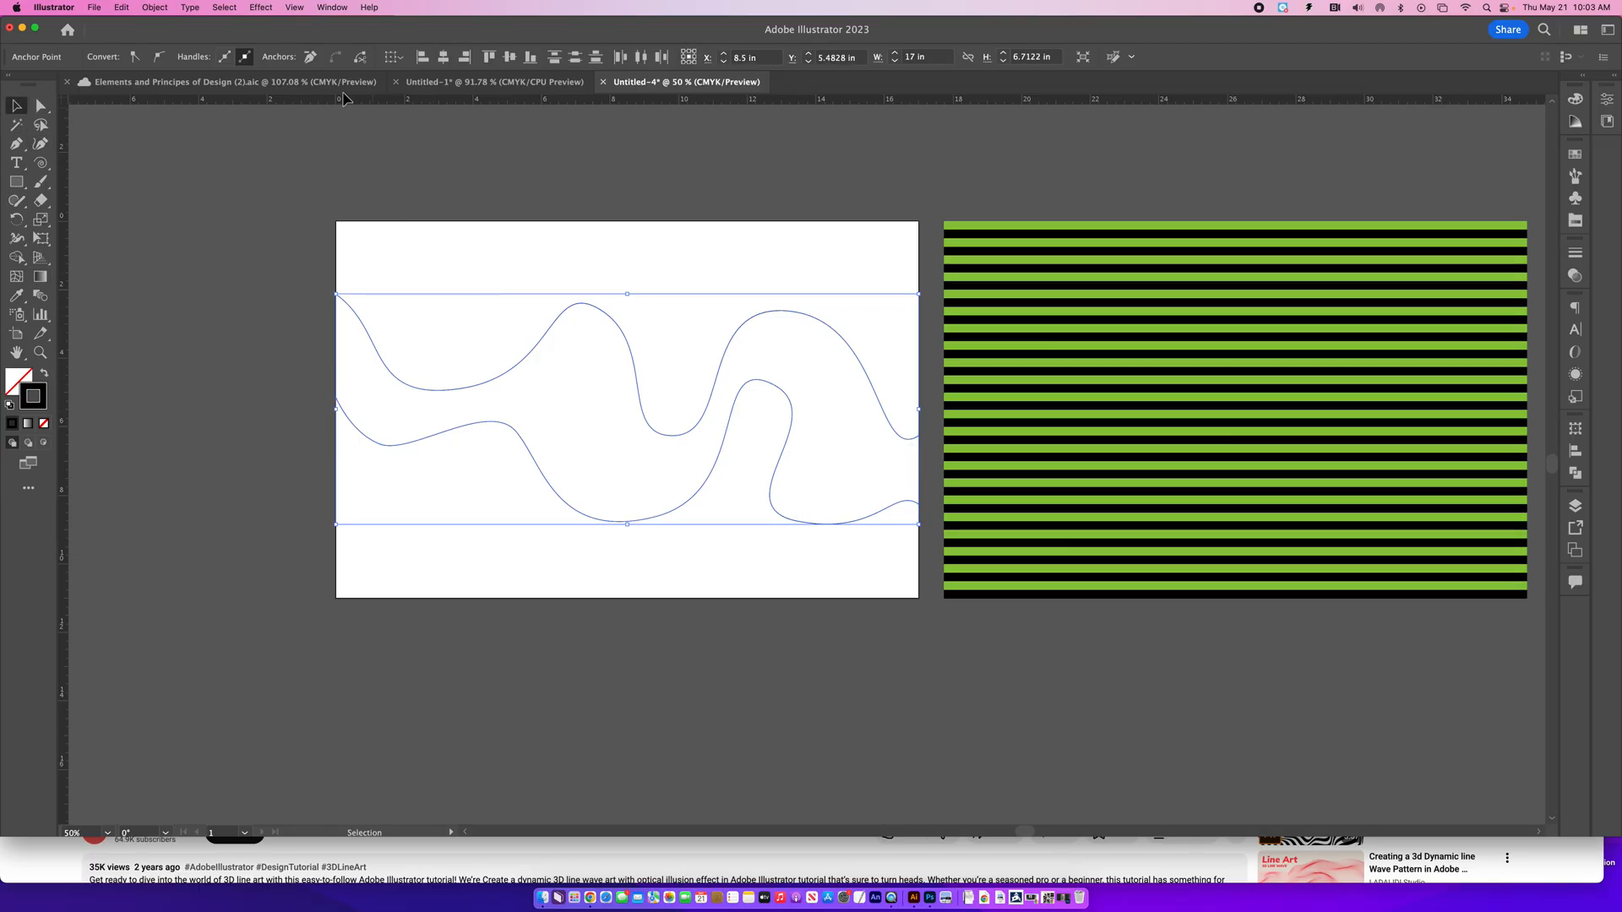
{"action": "left_click", "coordinate": [154, 8]}
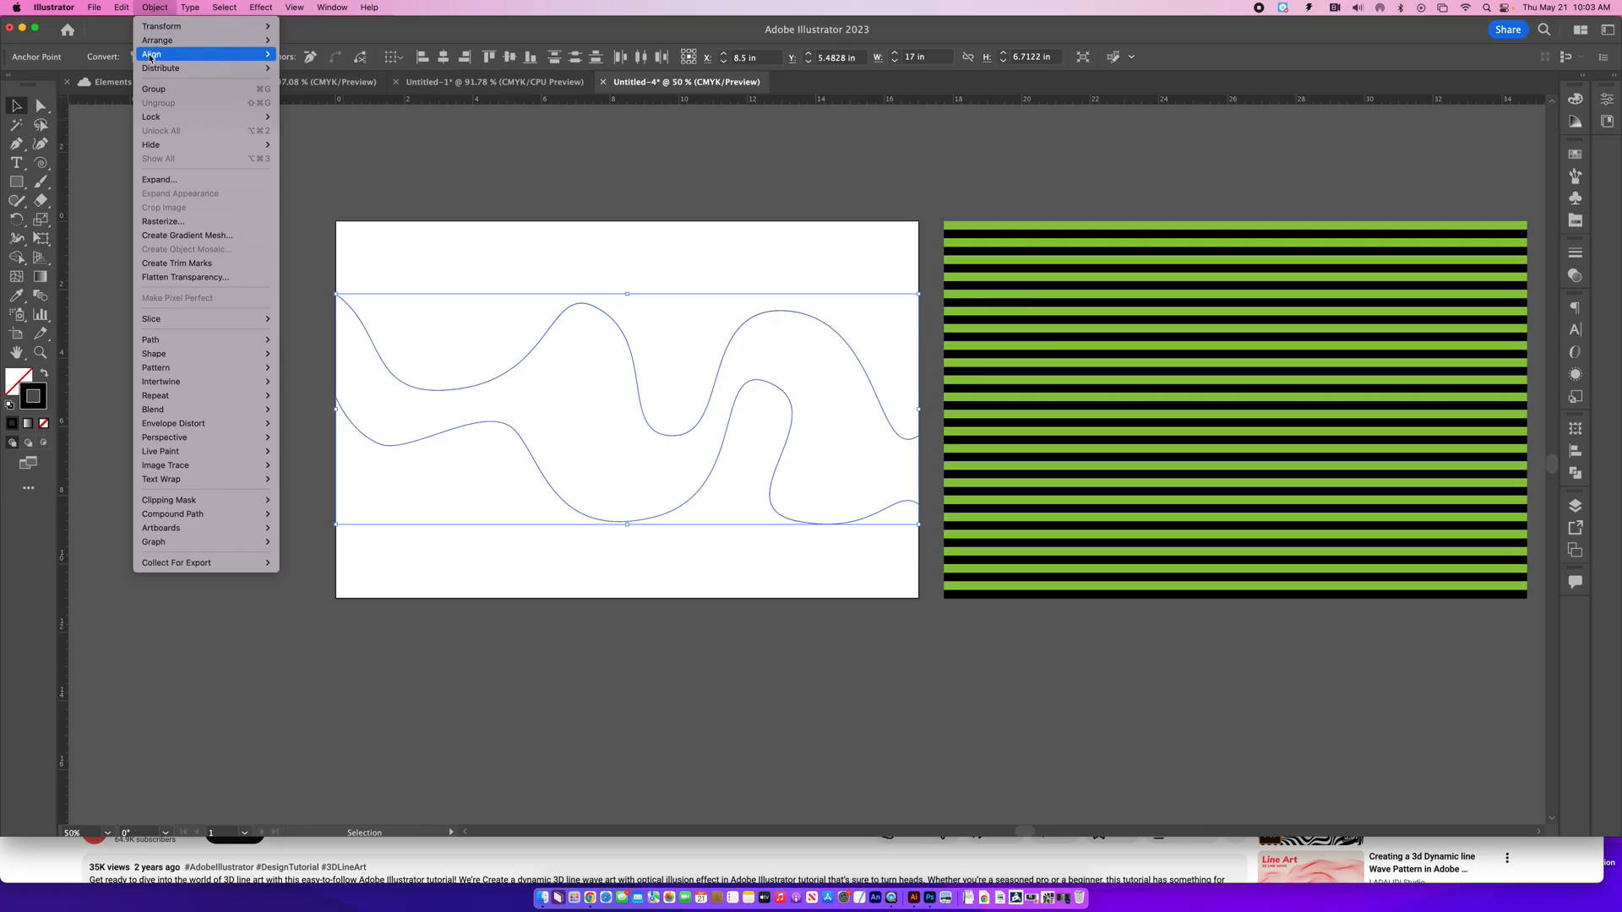
{"action": "mouse_move", "coordinate": [168, 39]}
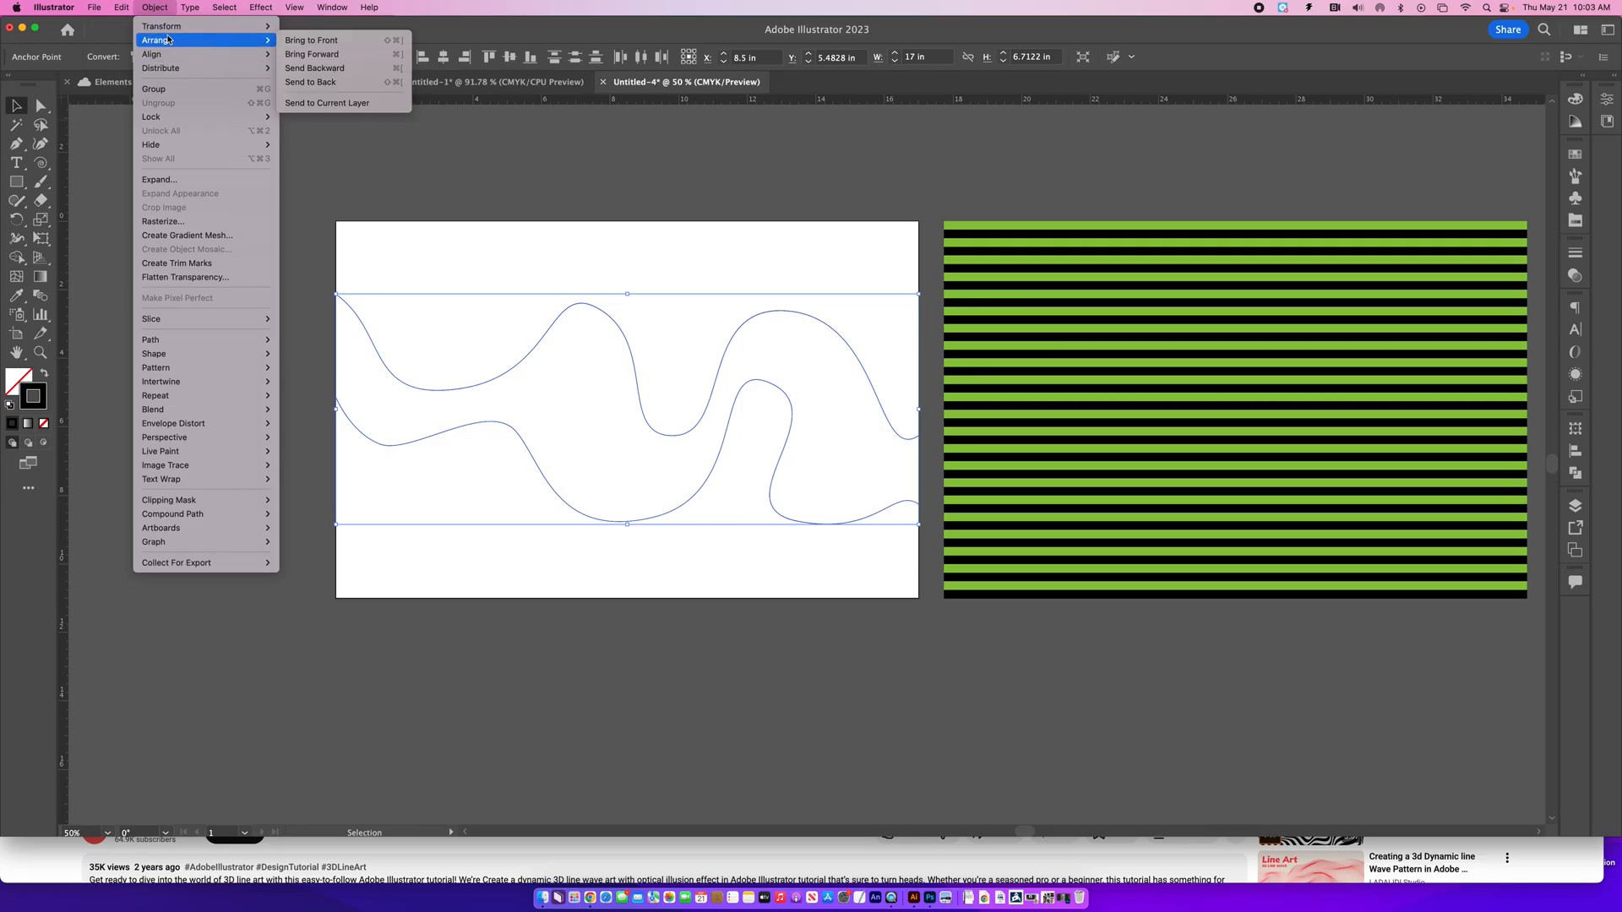
{"action": "left_click", "coordinate": [316, 57]}
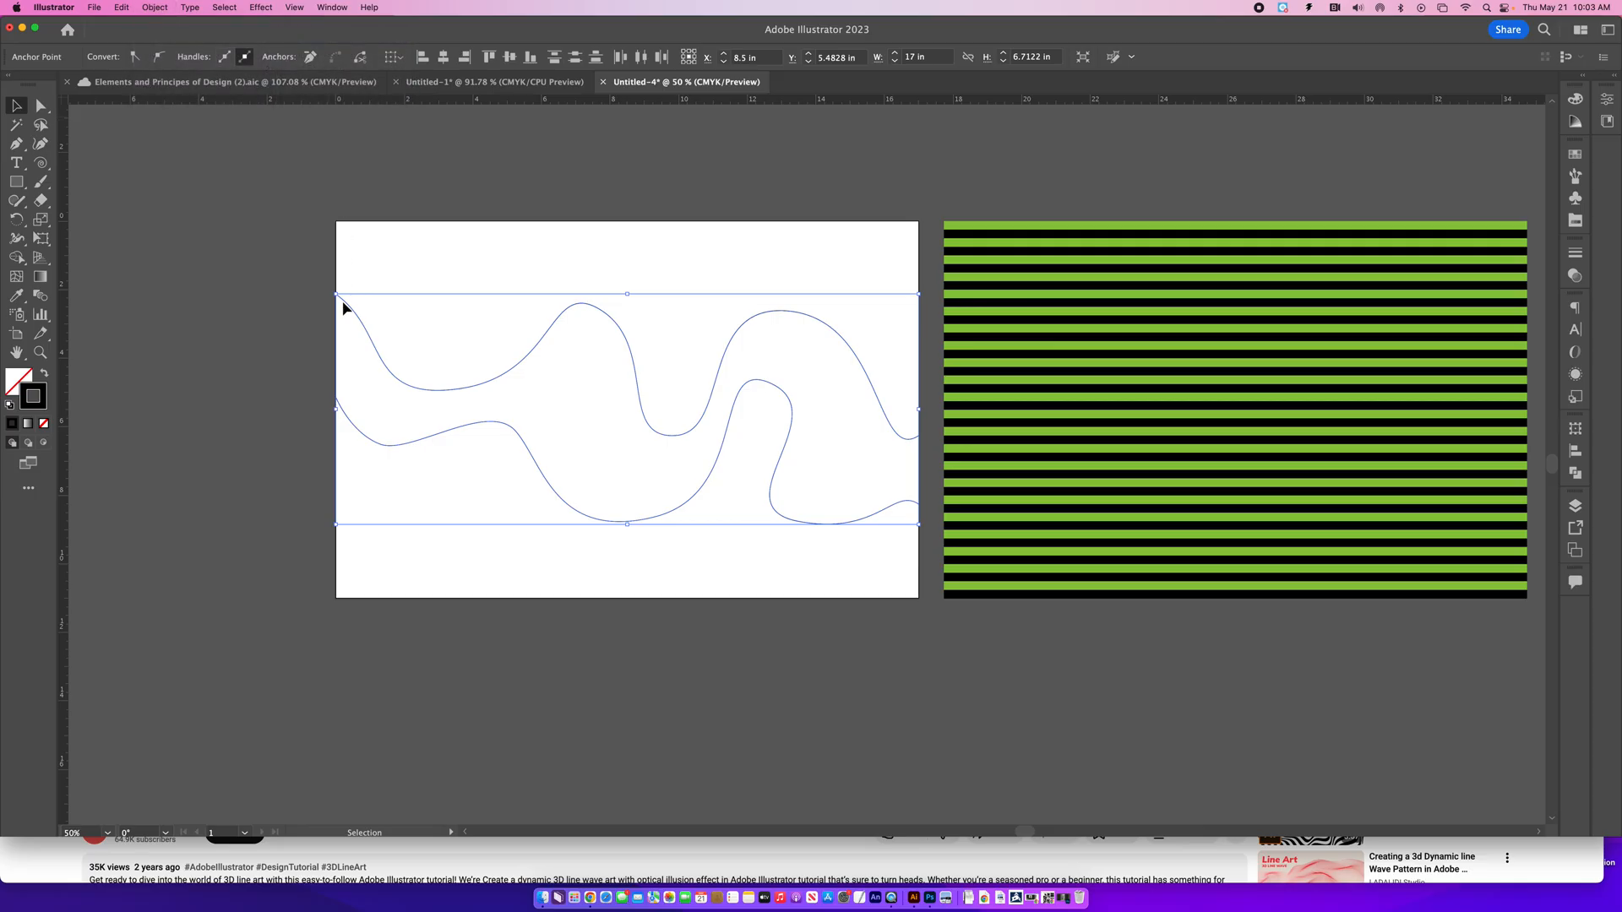
{"action": "left_click", "coordinate": [194, 162]}
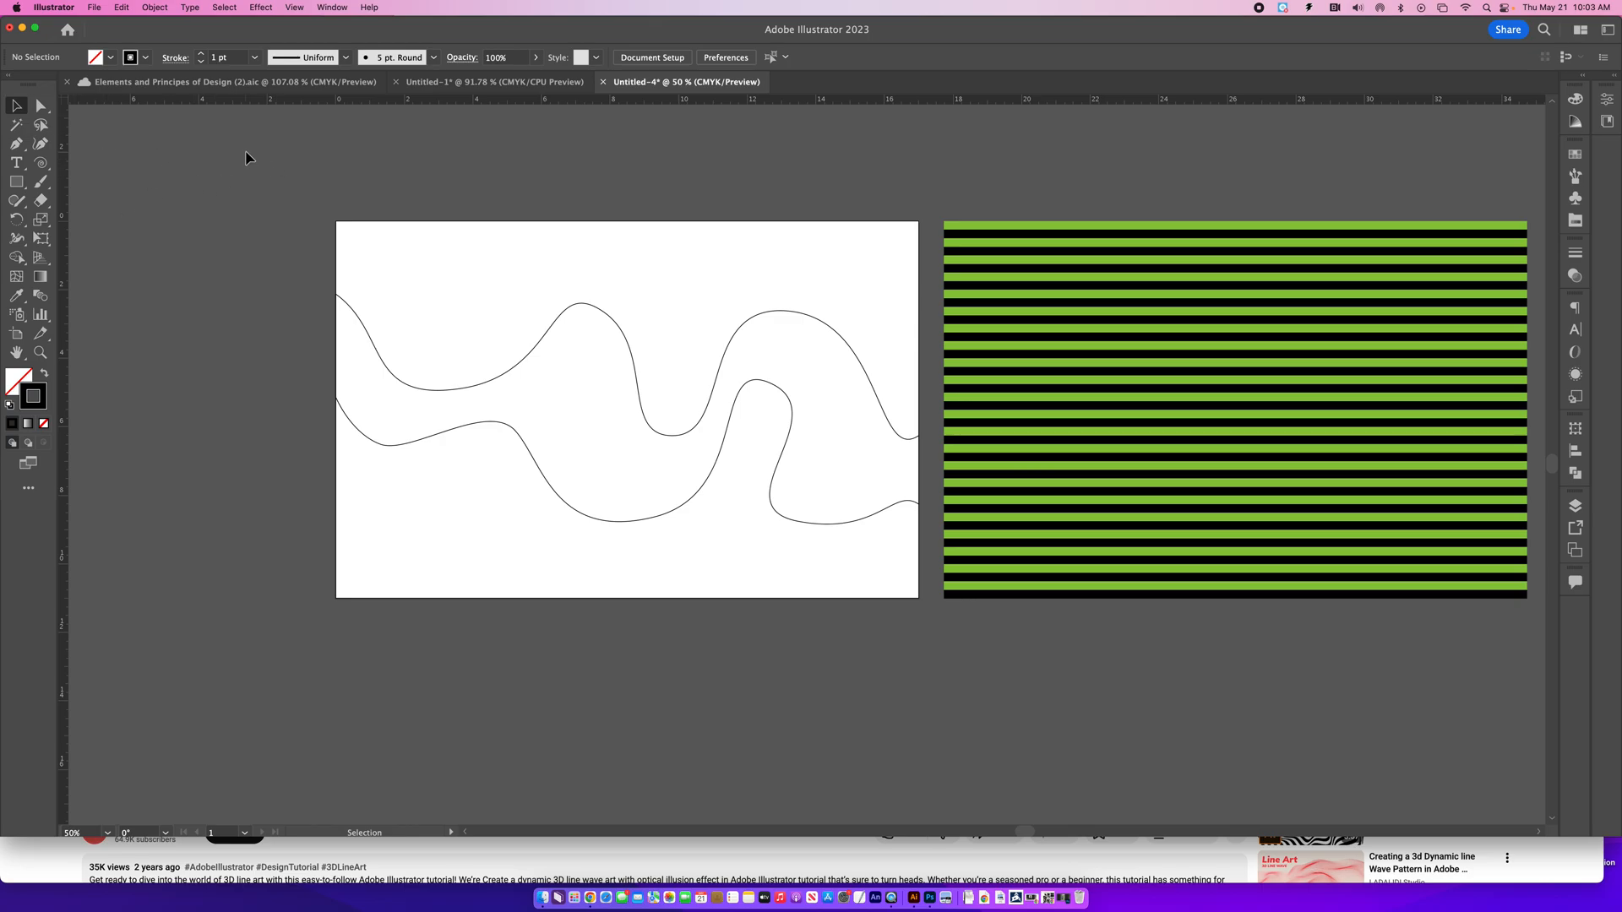
- Distort the green and black stripes into the closed wave shape using Envelope Distort Make with Top Object
{"action": "left_click_drag", "start_coordinate": [229, 152], "coordinate": [1243, 634]}
{"action": "left_click_drag", "start_coordinate": [1266, 636], "coordinate": [1269, 644]}
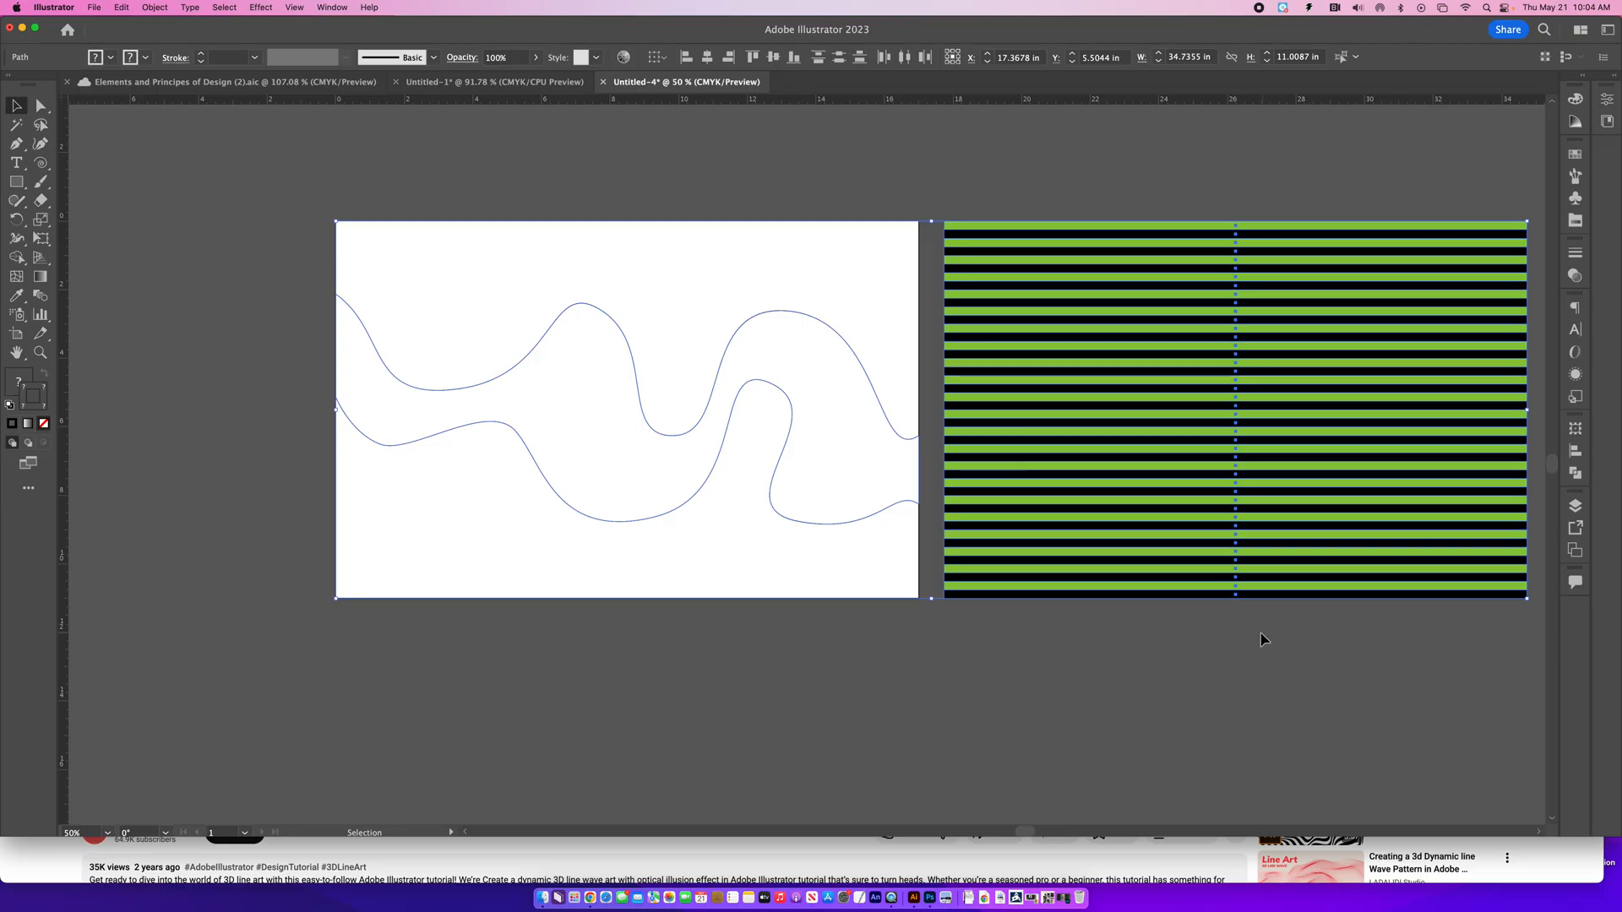
{"action": "left_click", "coordinate": [152, 7]}
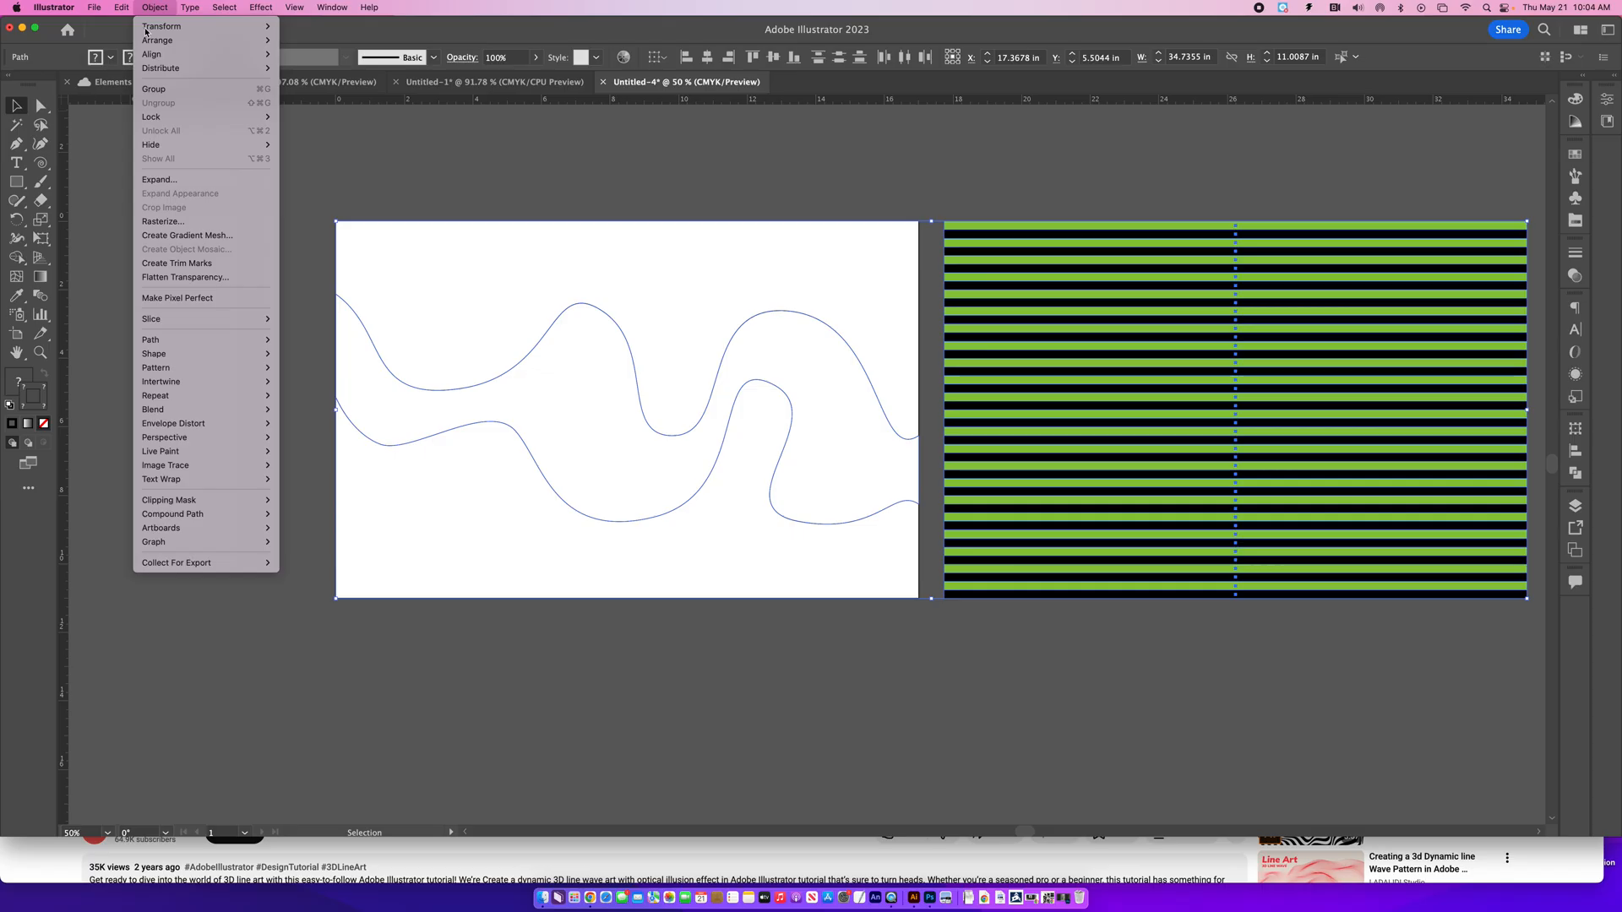
{"action": "mouse_move", "coordinate": [147, 424]}
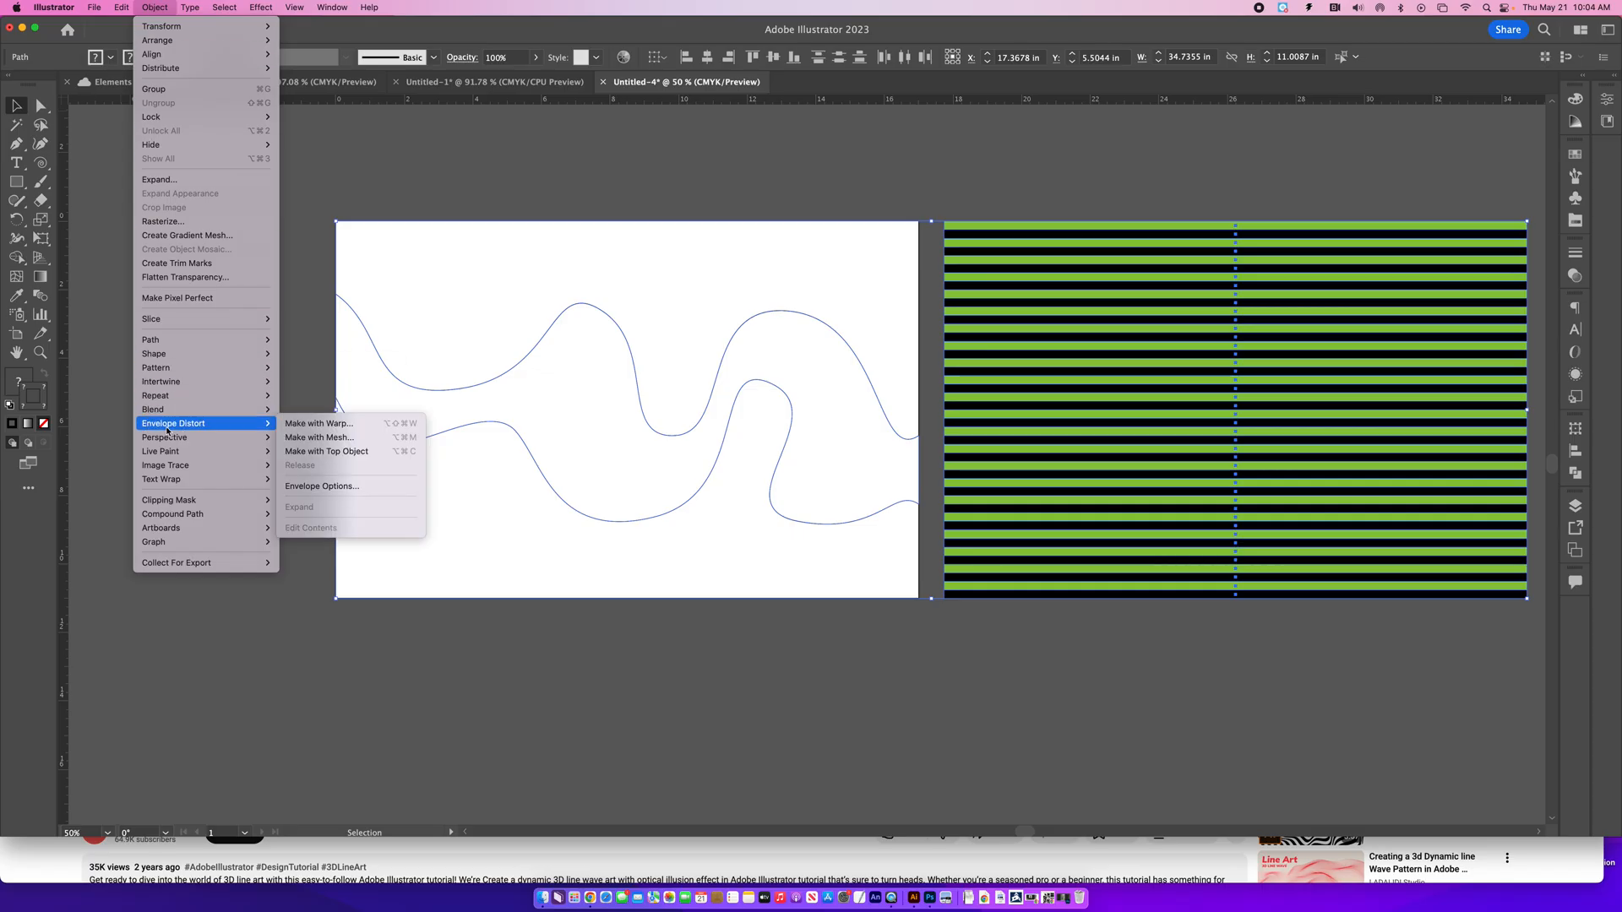
{"action": "mouse_move", "coordinate": [244, 442]}
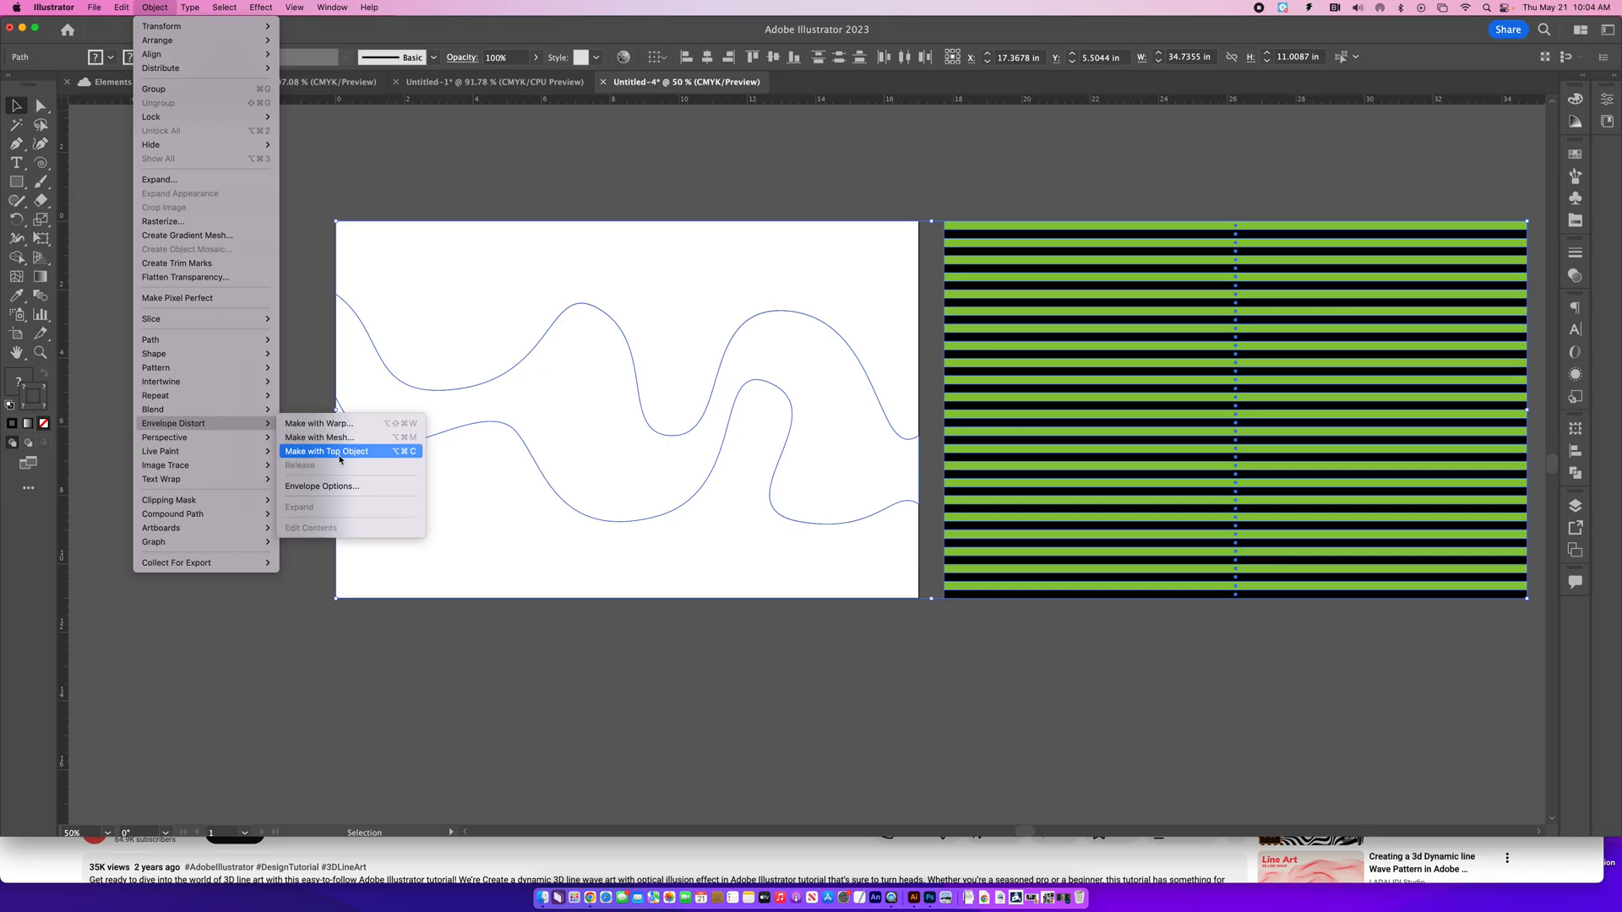
{"action": "left_click", "coordinate": [340, 455]}
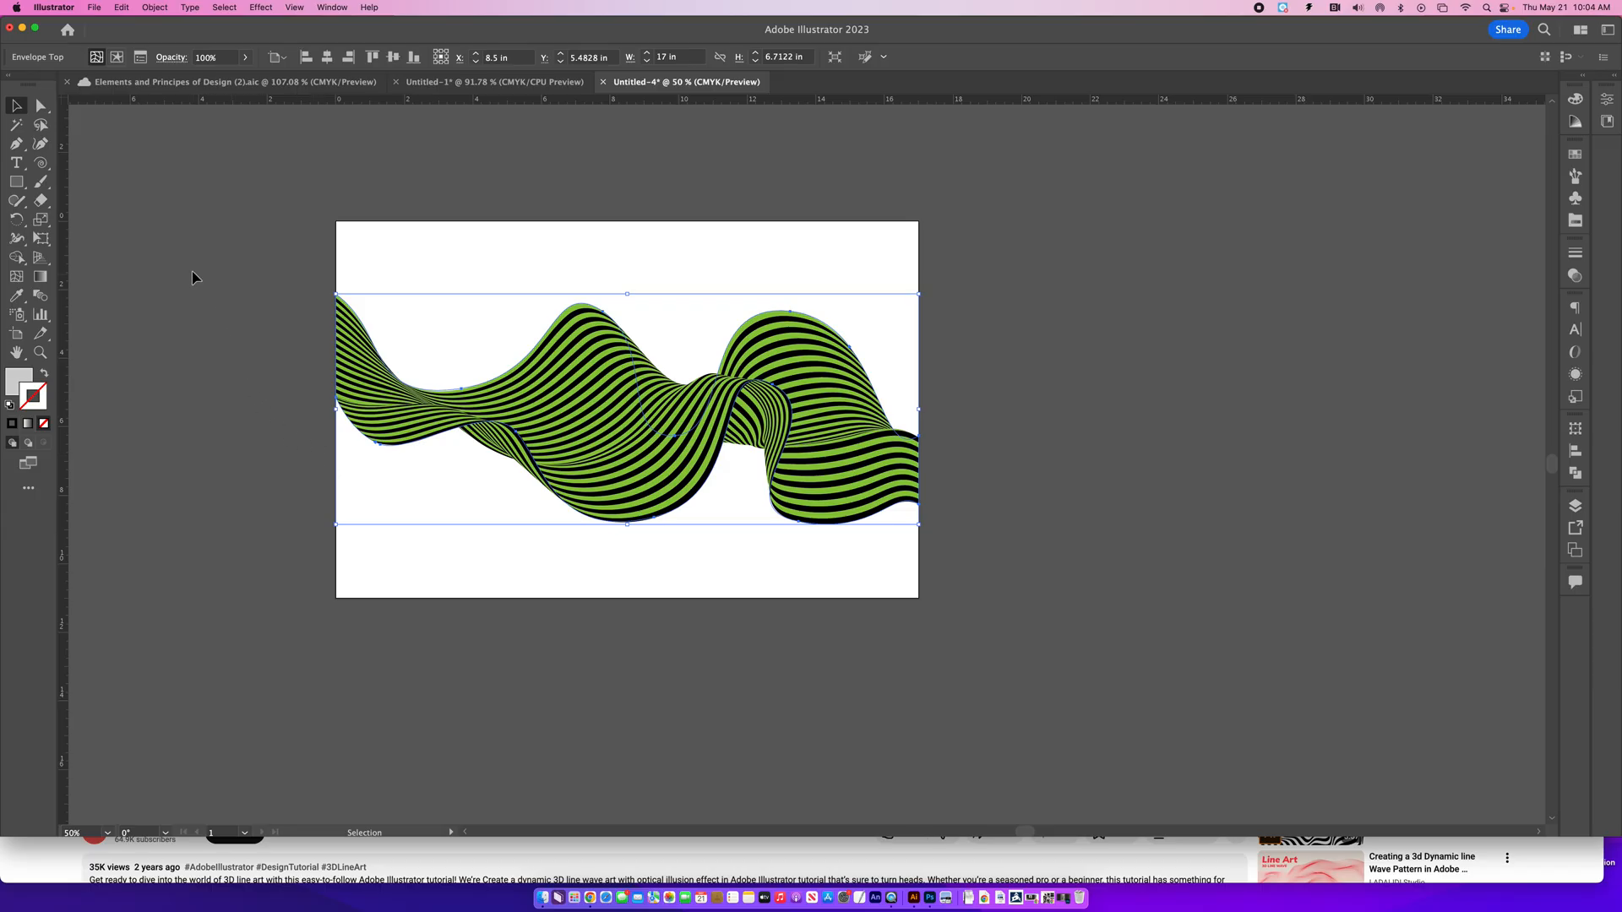
{"action": "key", "text": "super+0"}
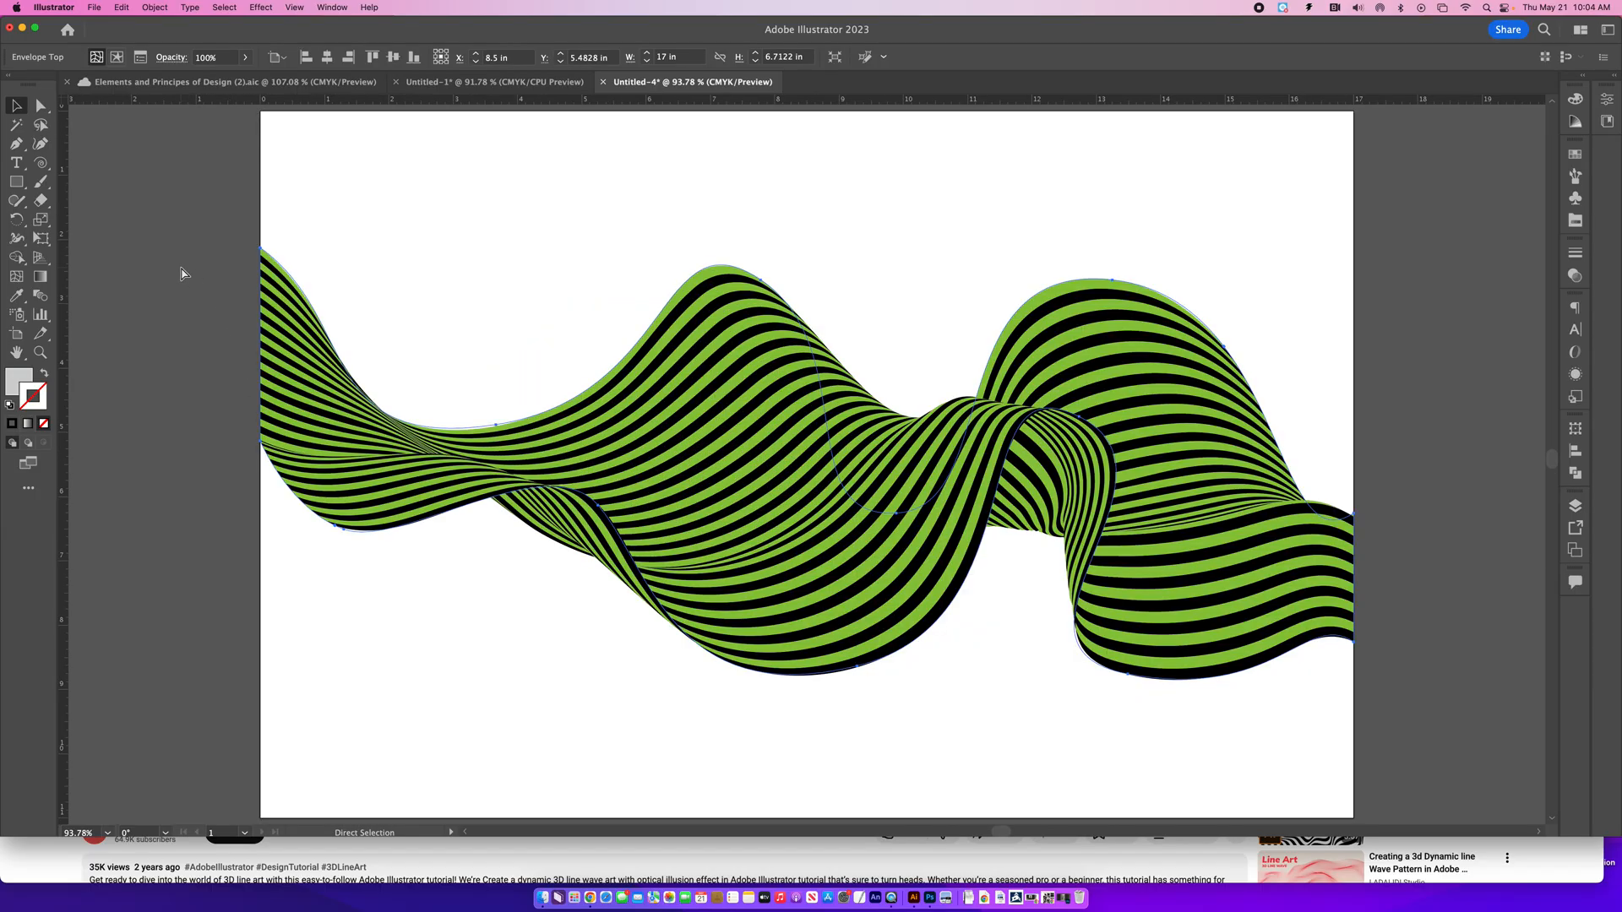
{"action": "left_click", "coordinate": [14, 108]}
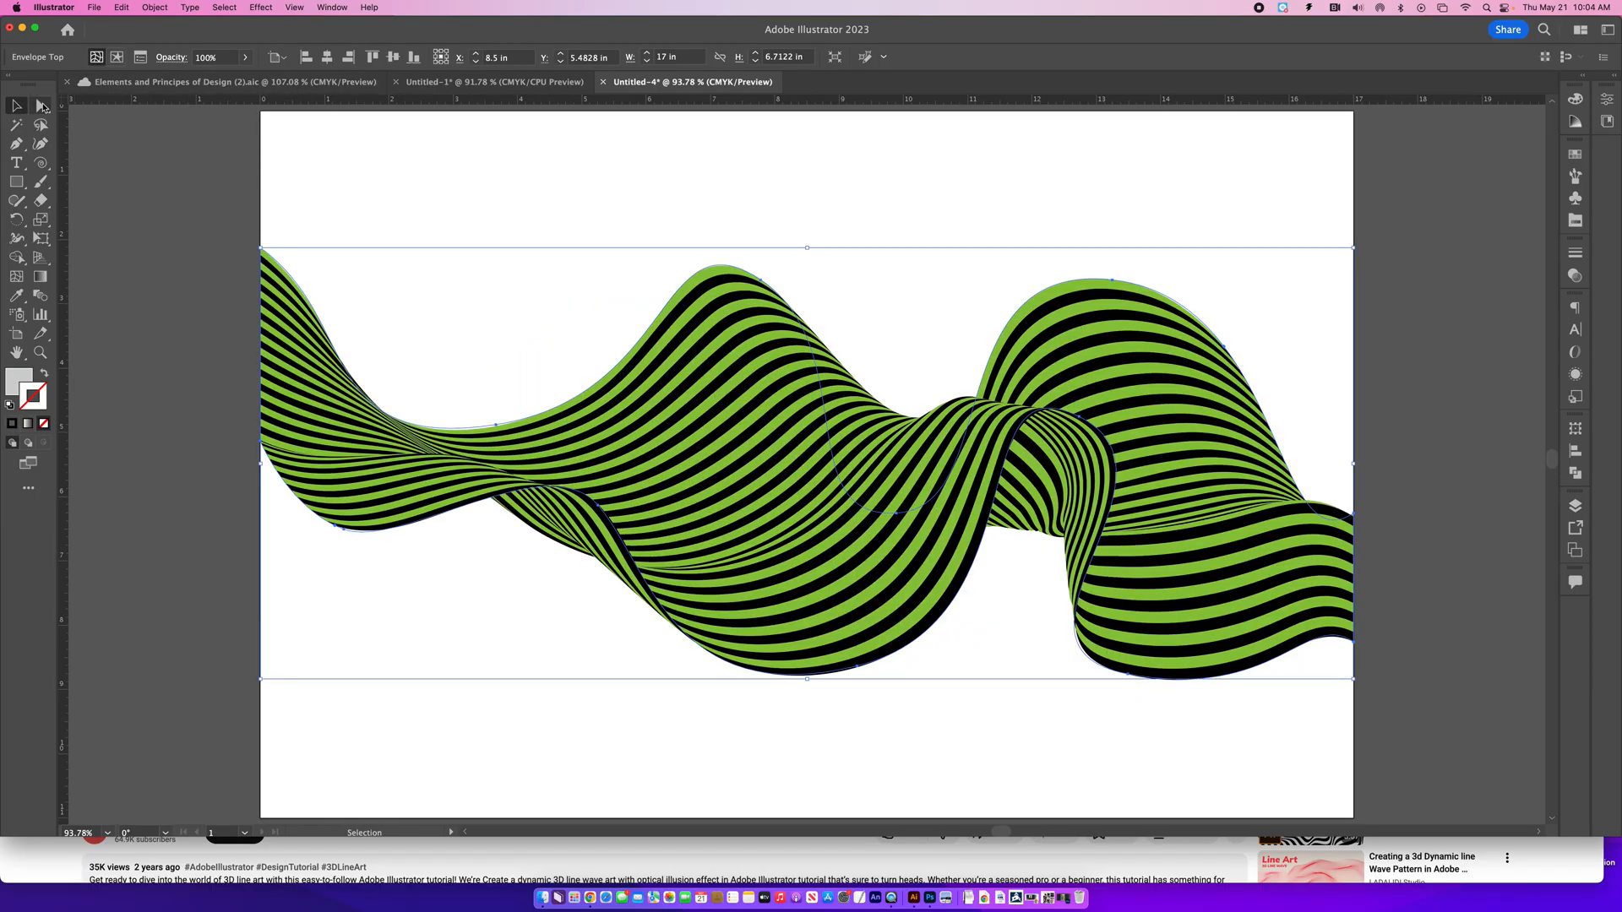
{"action": "left_click", "coordinate": [113, 197]}
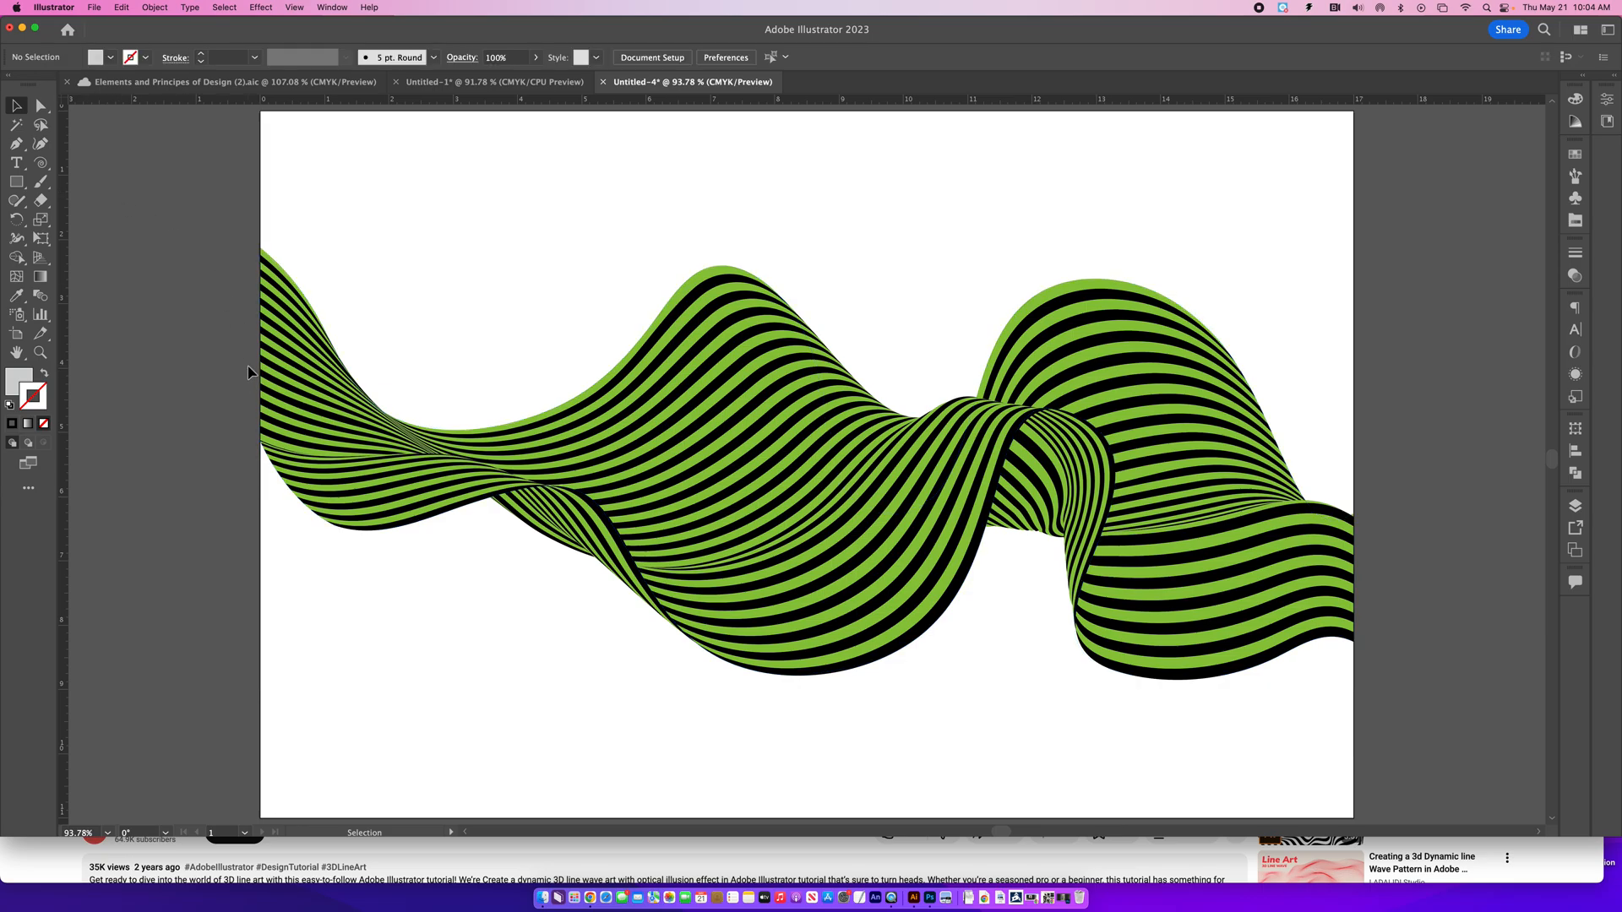
- Reshape the envelope by moving the large trough's point to about X 5.19, Y 9.27 in and the first crest's point to about X 8.23, Y 1.39 in
{"action": "left_click", "coordinate": [39, 102]}
{"action": "left_click_drag", "start_coordinate": [858, 670], "coordinate": [598, 713]}
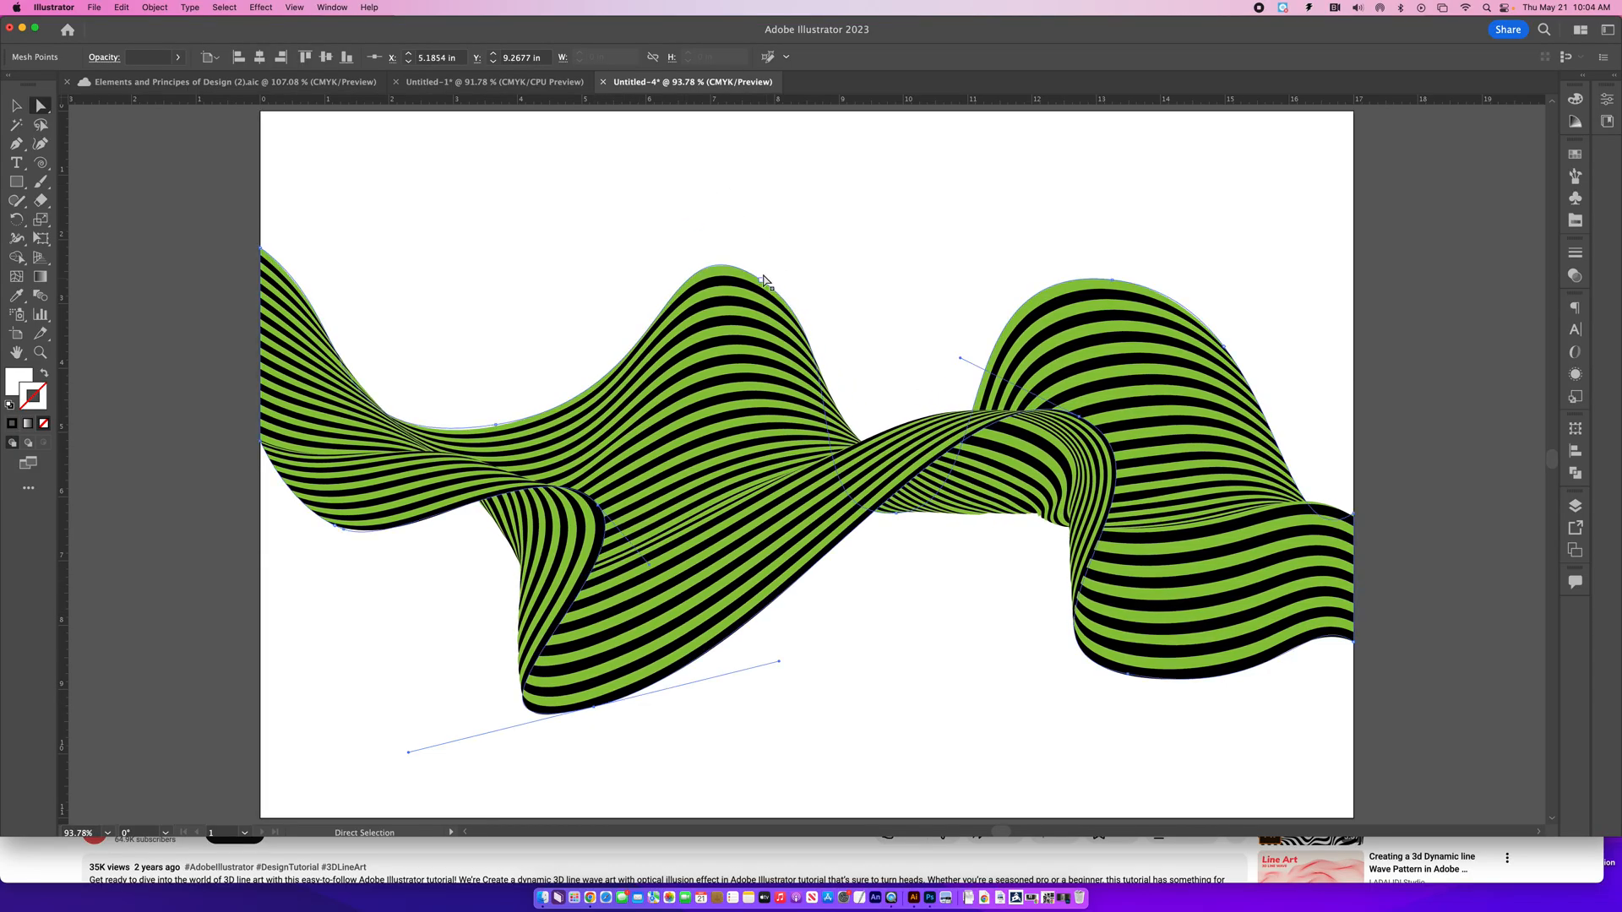
{"action": "left_click_drag", "start_coordinate": [764, 286], "coordinate": [797, 206]}
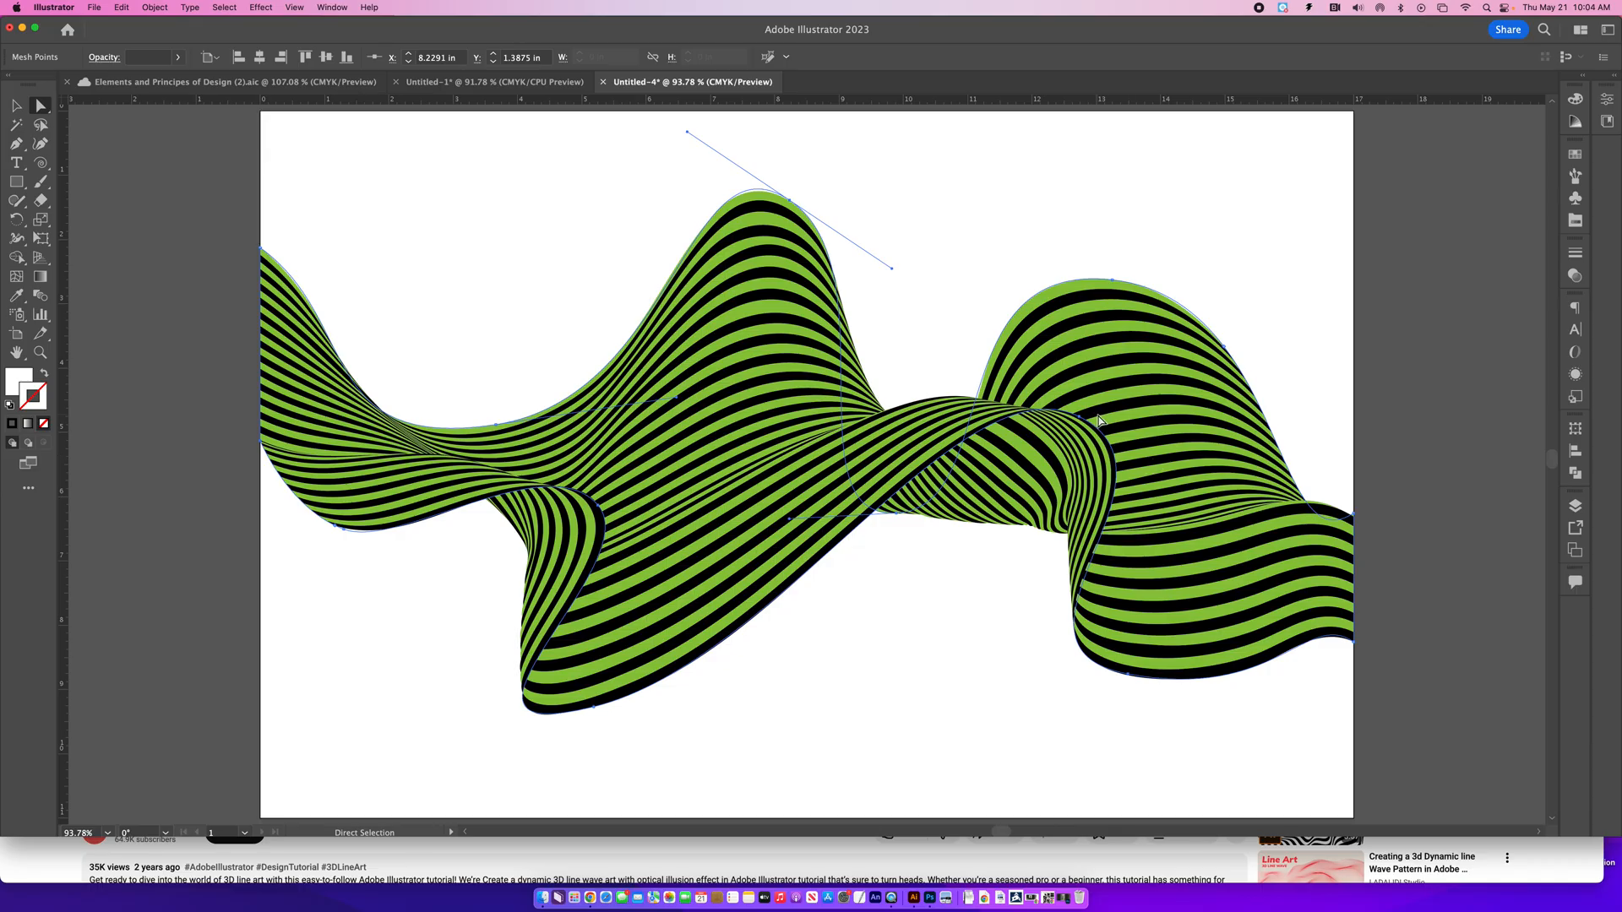